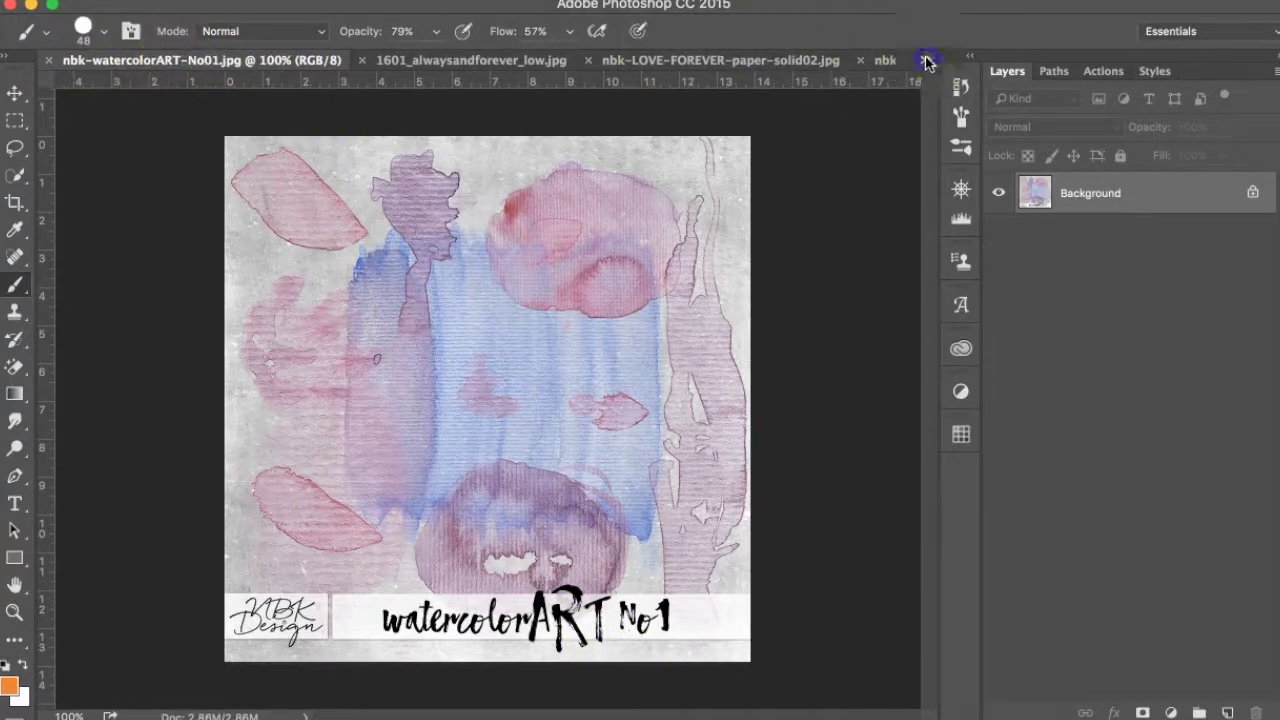
View the nbk-watercolorART-No02 preview and look closely at the 1601_alwaysandforever_low.jpg layout.
left_click(926, 60)
left_click(1000, 62)
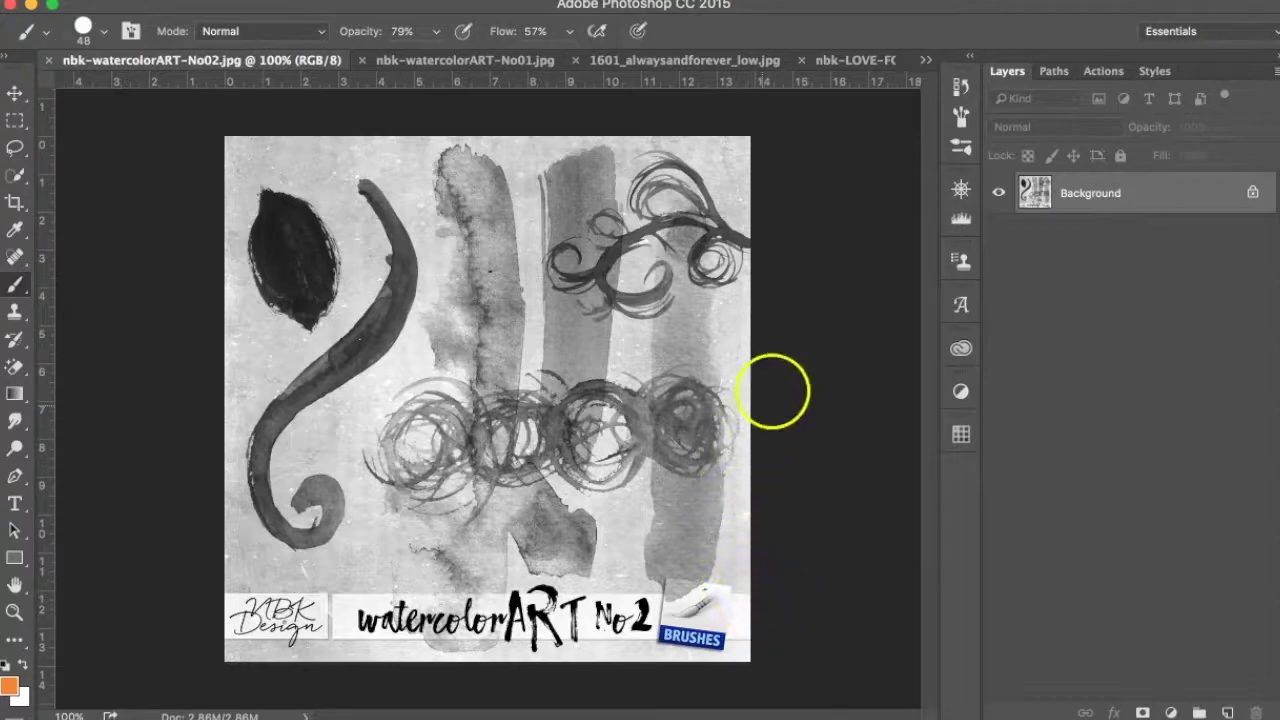
left_click(699, 60)
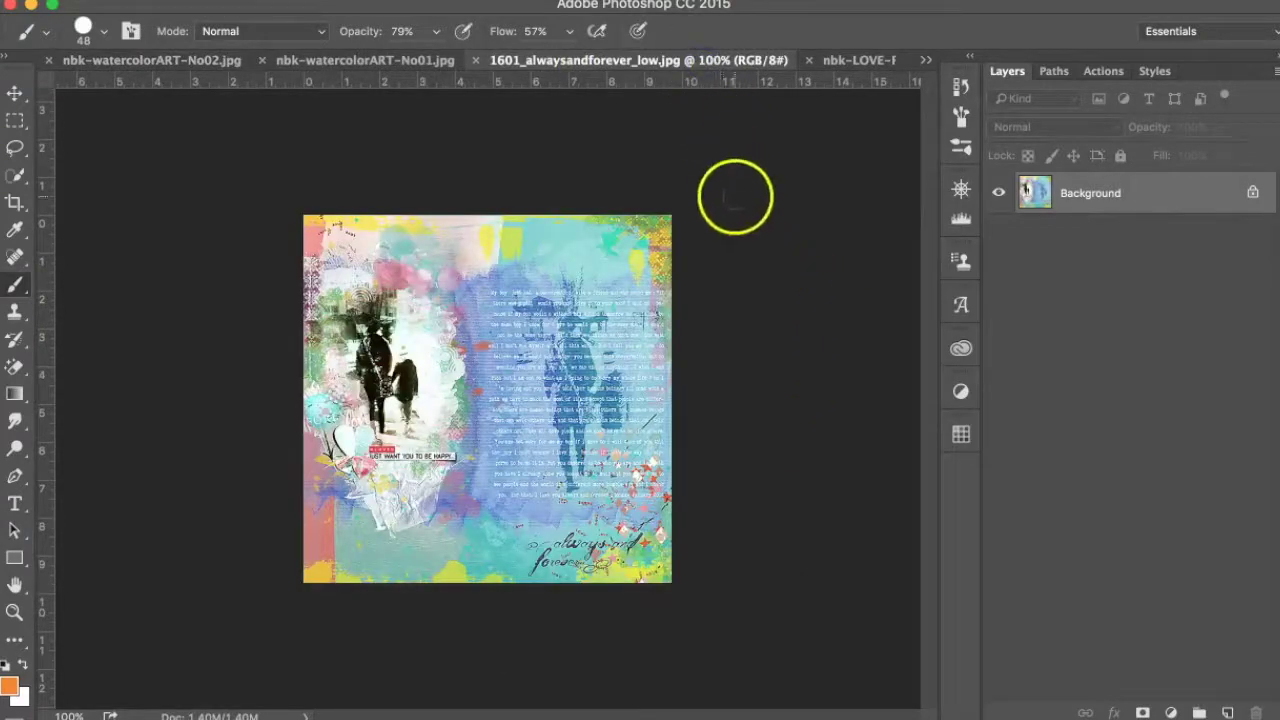
key("super+equal")
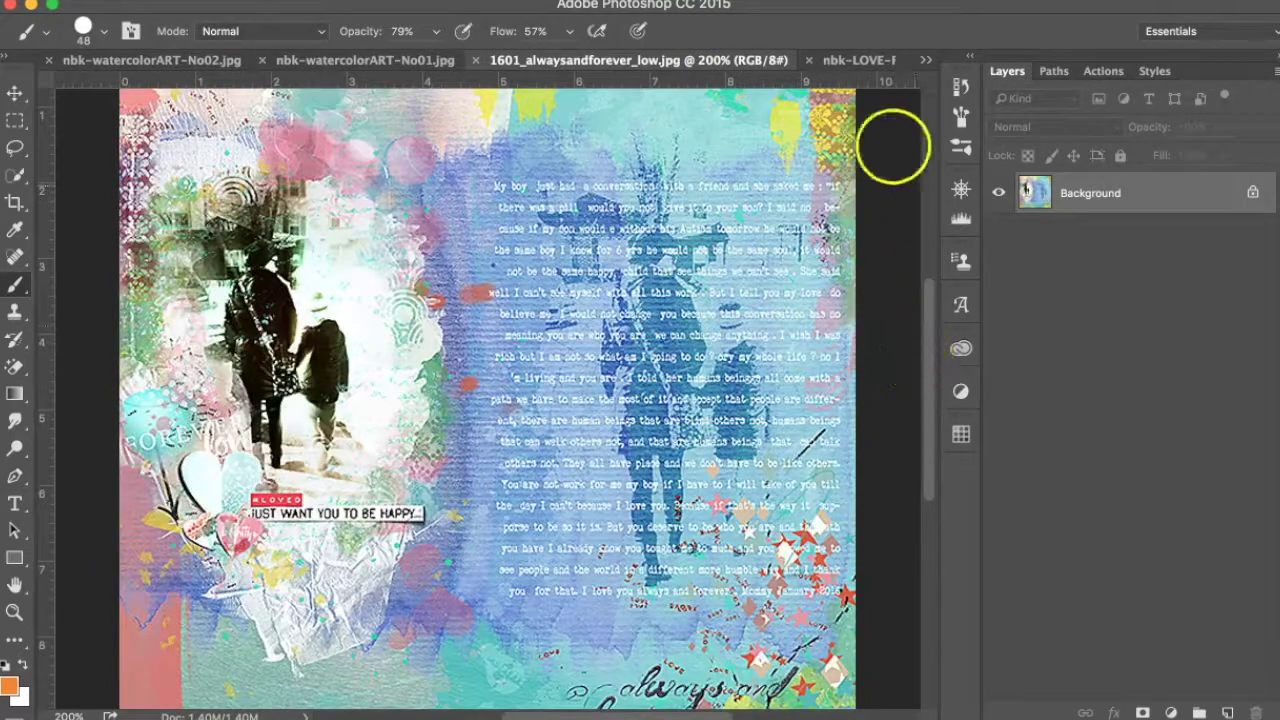
key("super+minus")
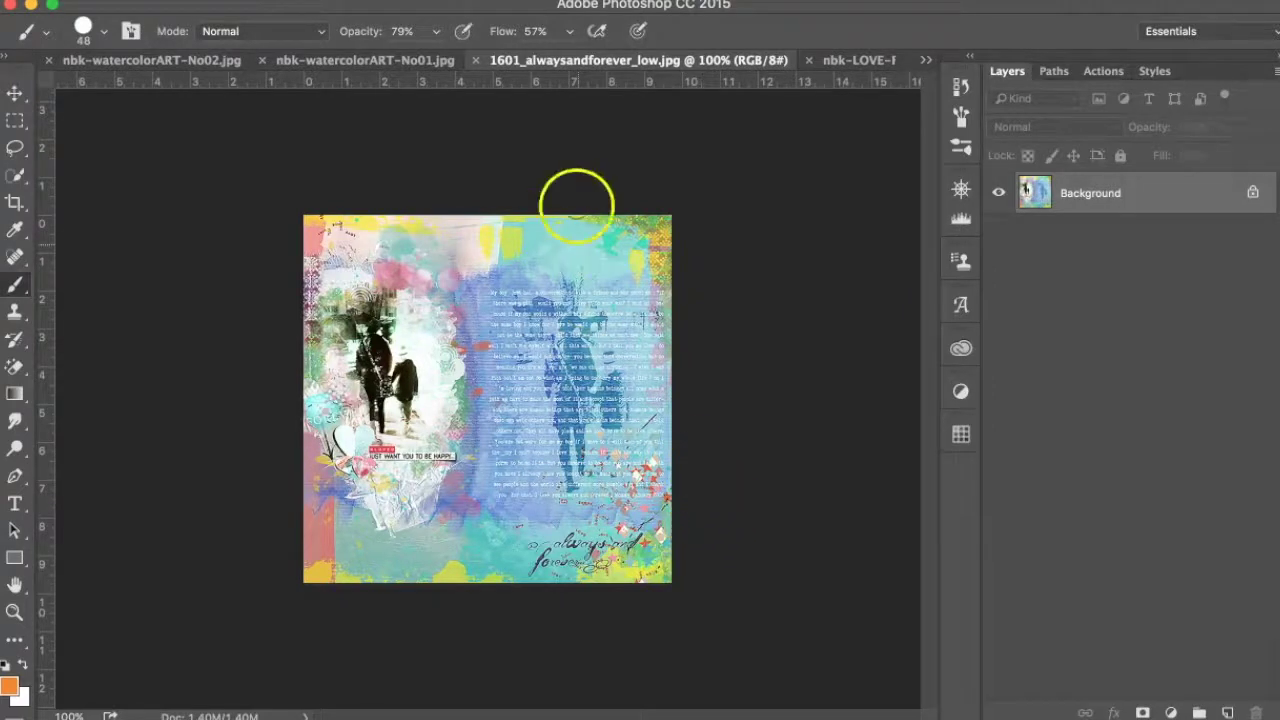
Close the 1601_alwaysandforever_low.jpg, nbk-watercolorART-No02.jpg and nbk-watercolorART-No01.jpg documents.
left_click(475, 60)
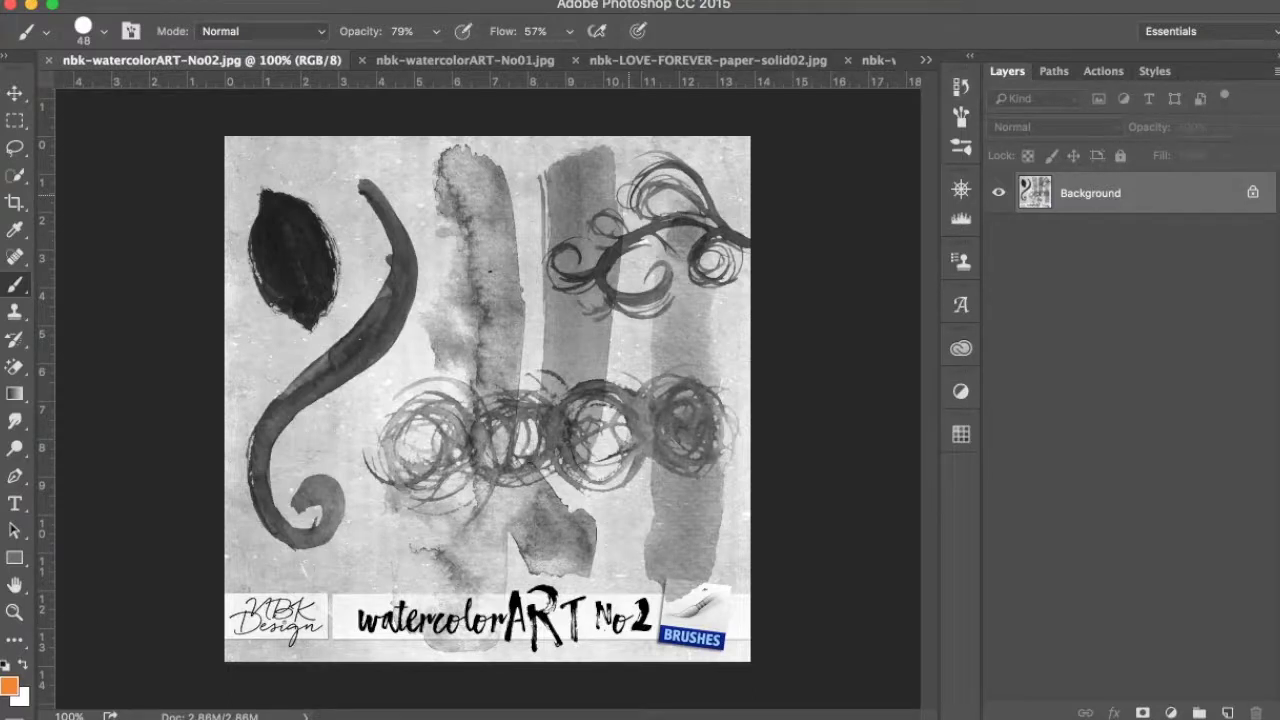
left_click(48, 61)
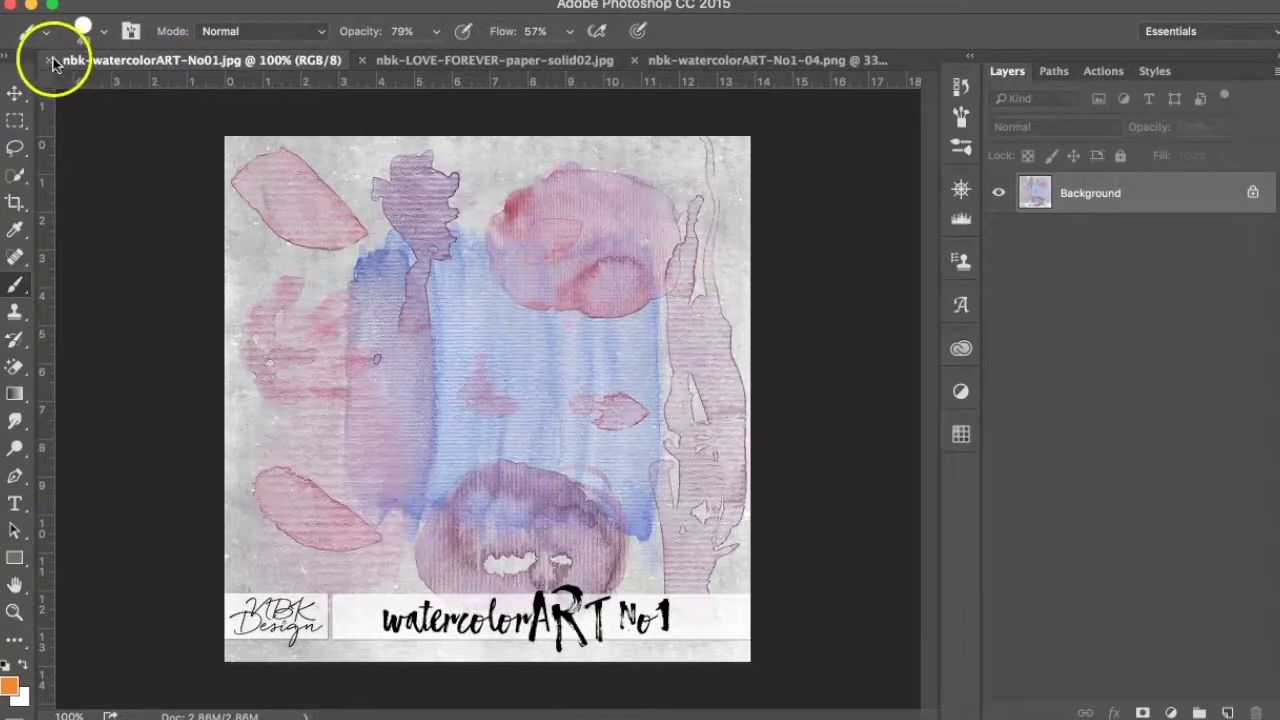
left_click(48, 61)
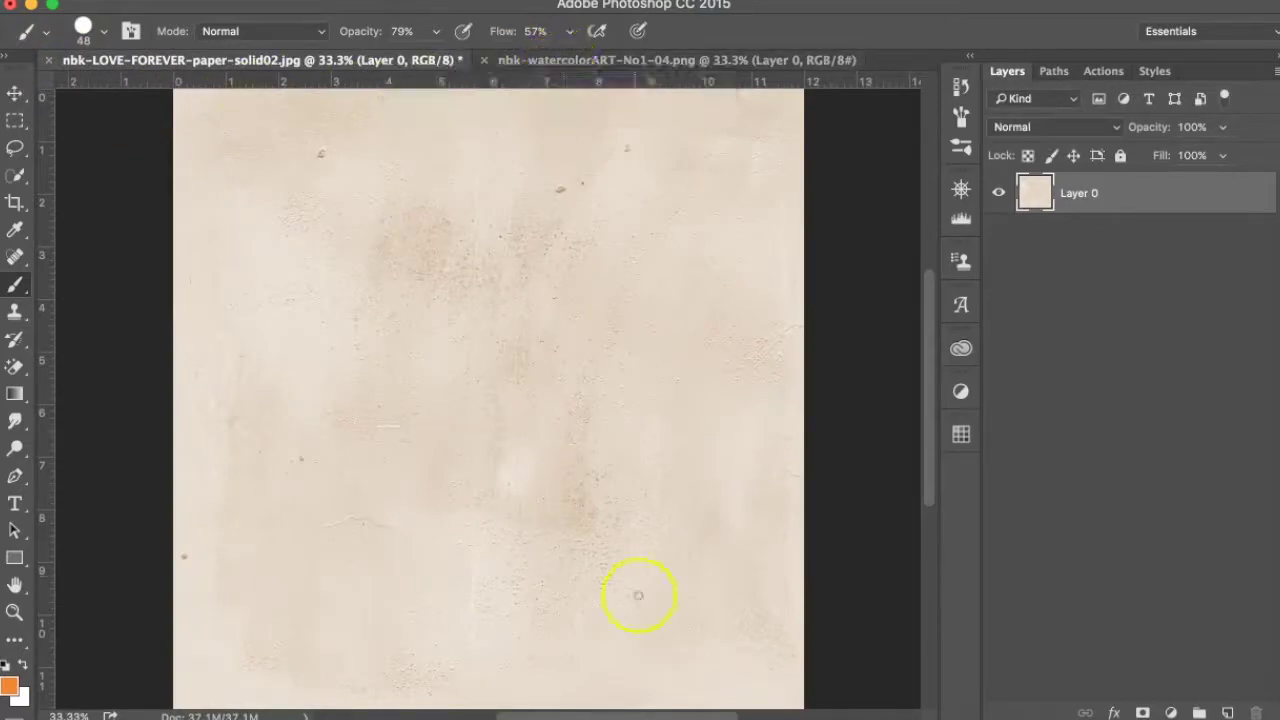
Switch to Adobe Bridge and open nbk-watercolorART-No1-02.png from the nbk-watercolorART-No01 folder in Photoshop.
left_click(740, 715)
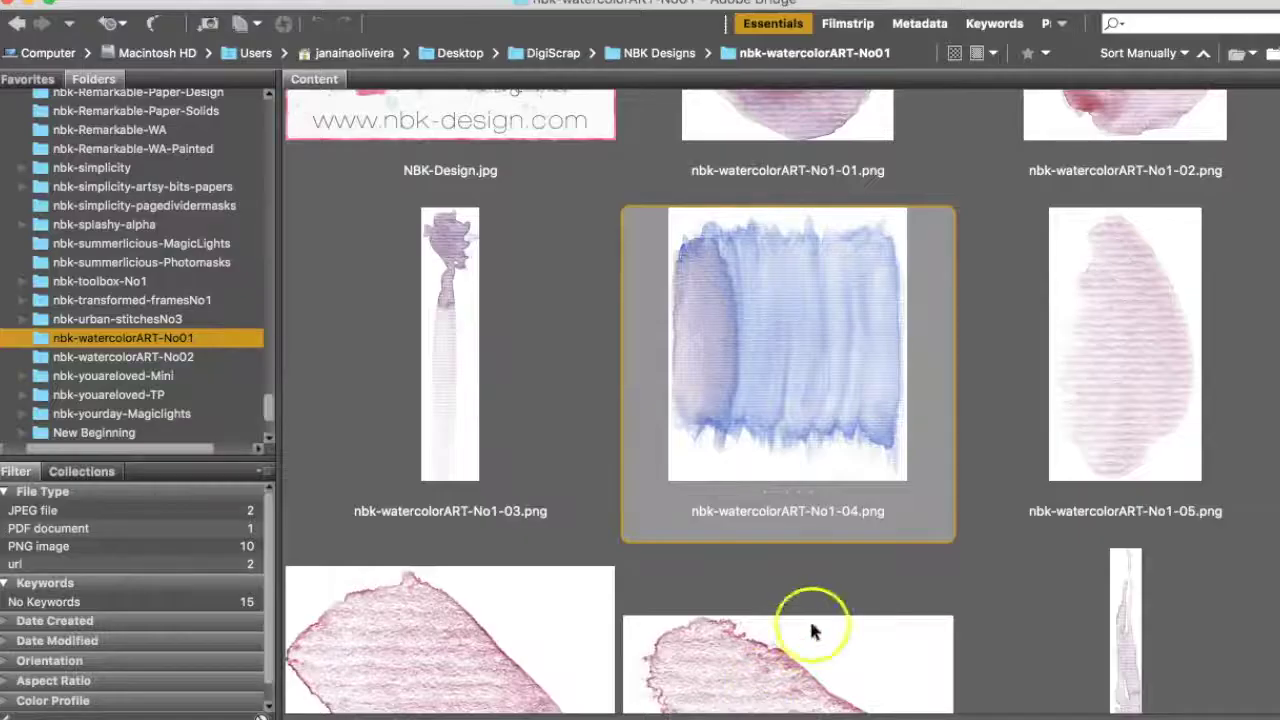
scroll(756, 400, "up", 5)
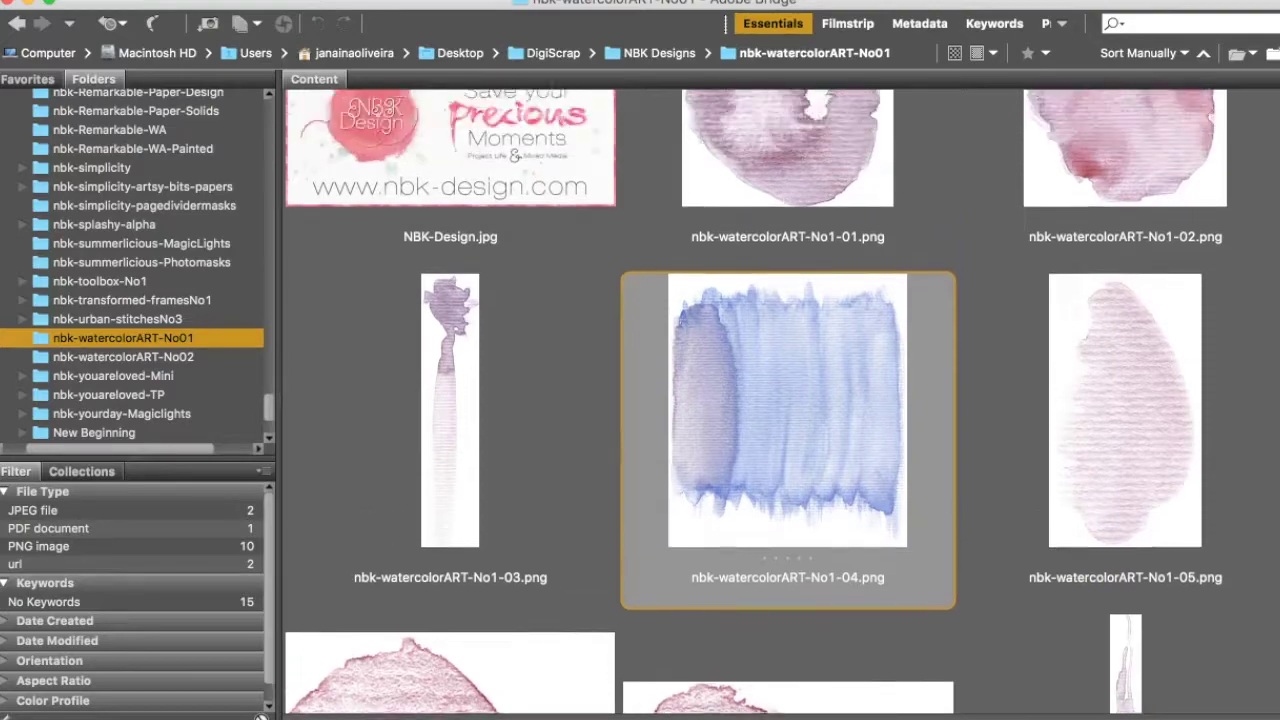
scroll(1250, 592, "down", 10)
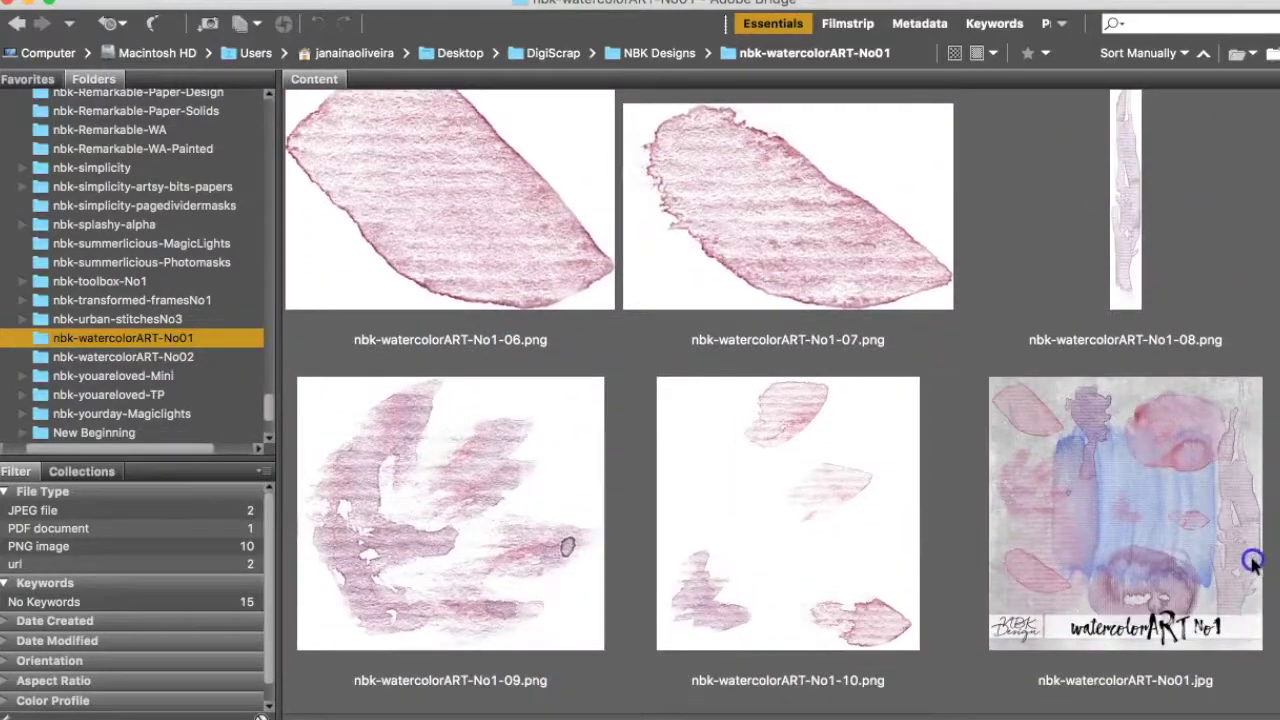
scroll(1252, 563, "up", 10)
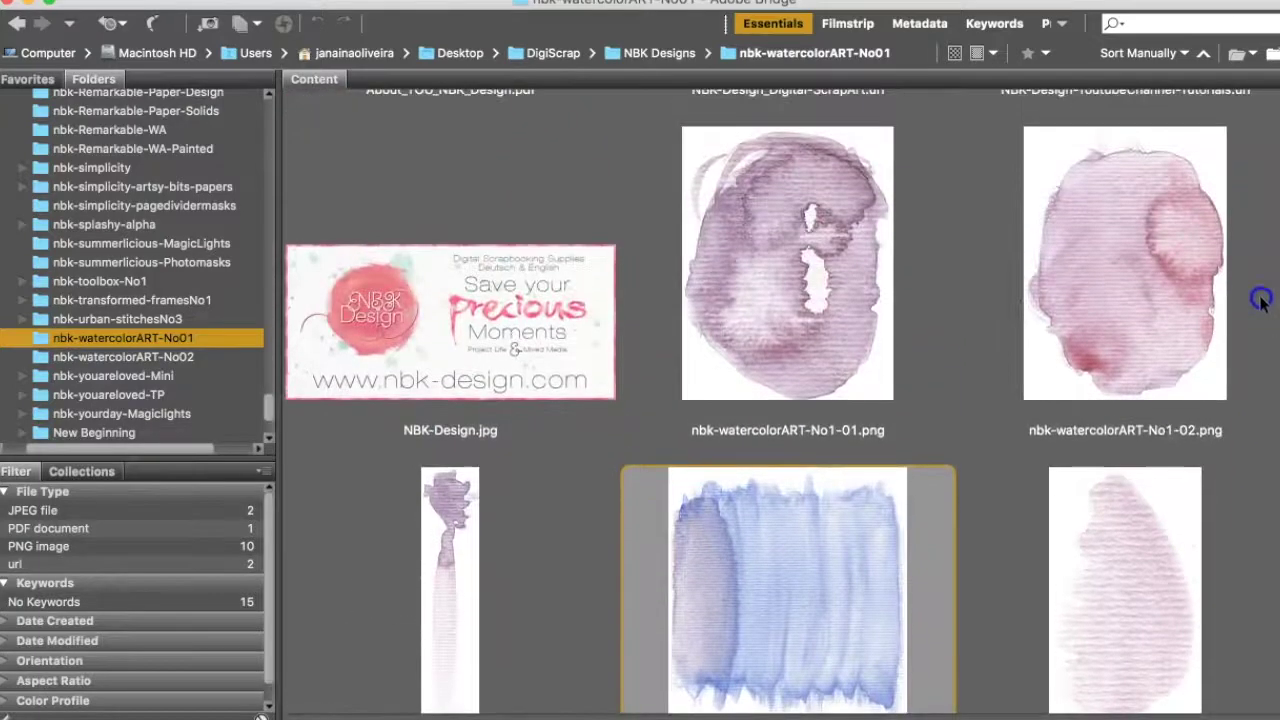
scroll(1260, 300, "down", 1)
left_click_drag(1134, 271, 812, 712)
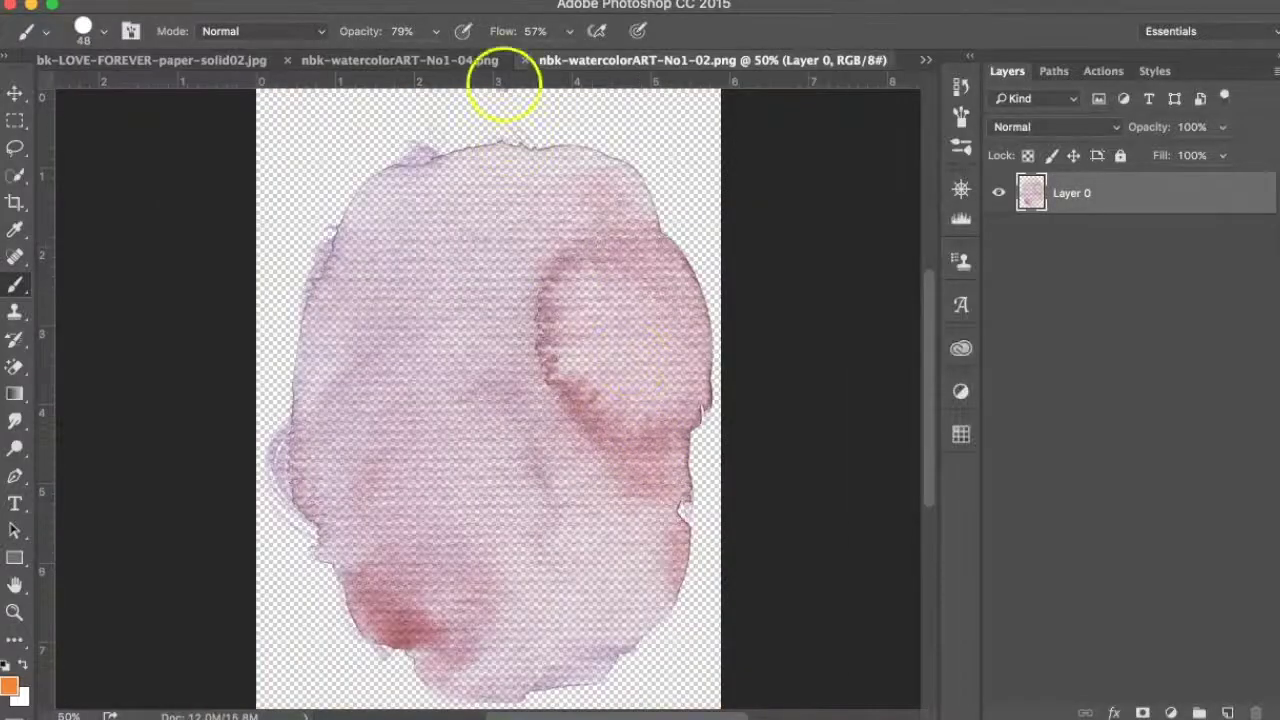
Copy the blue watercolor from nbk-watercolorART-No1-04.png onto nbk-LOVE-FOREVER-paper-solid02.jpg and position it running off the paper's left edge.
left_click(341, 57)
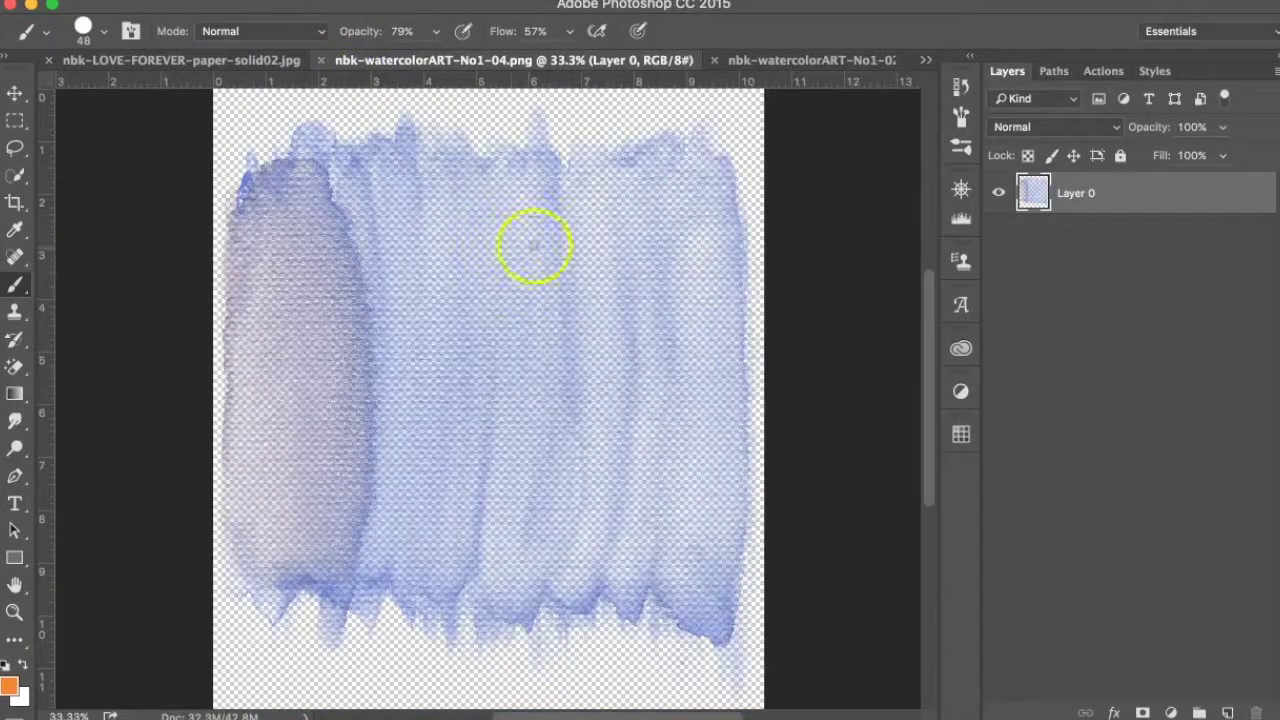
left_click(22, 91)
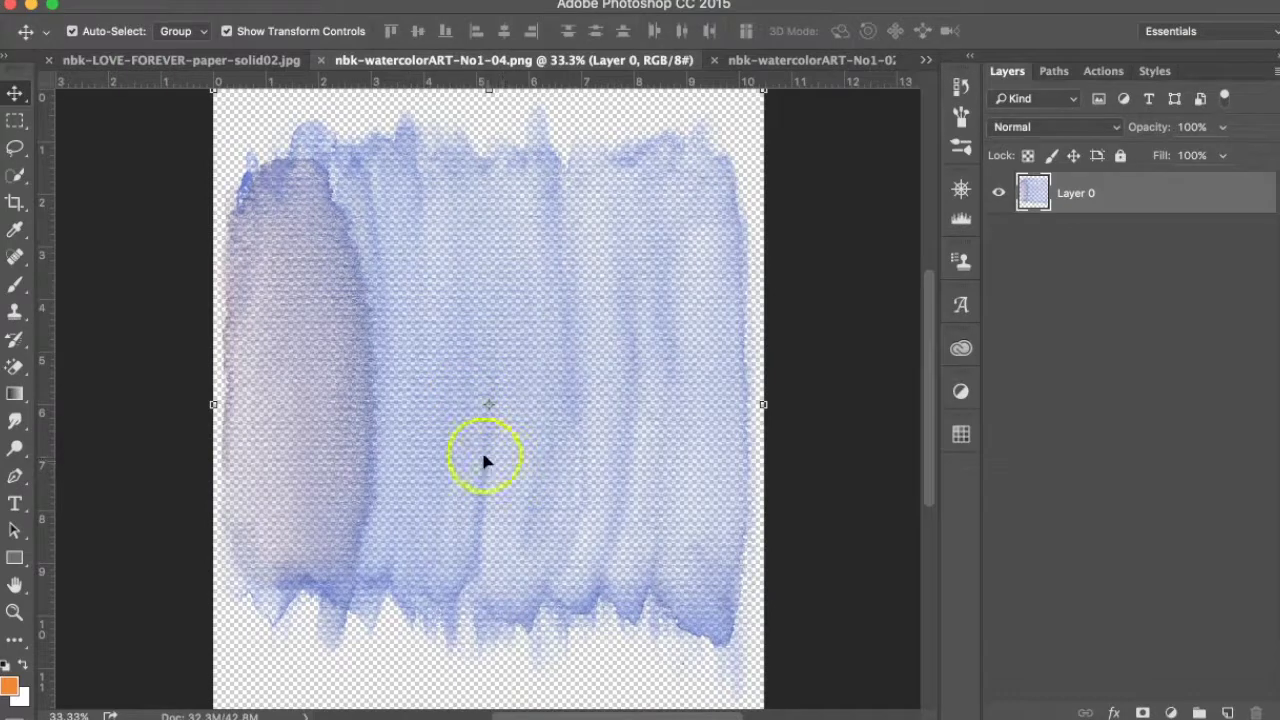
left_click_drag(251, 181, 216, 62)
mouse_move(386, 247)
left_mouse_down()
mouse_move(457, 228)
mouse_move(368, 232)
left_mouse_up()
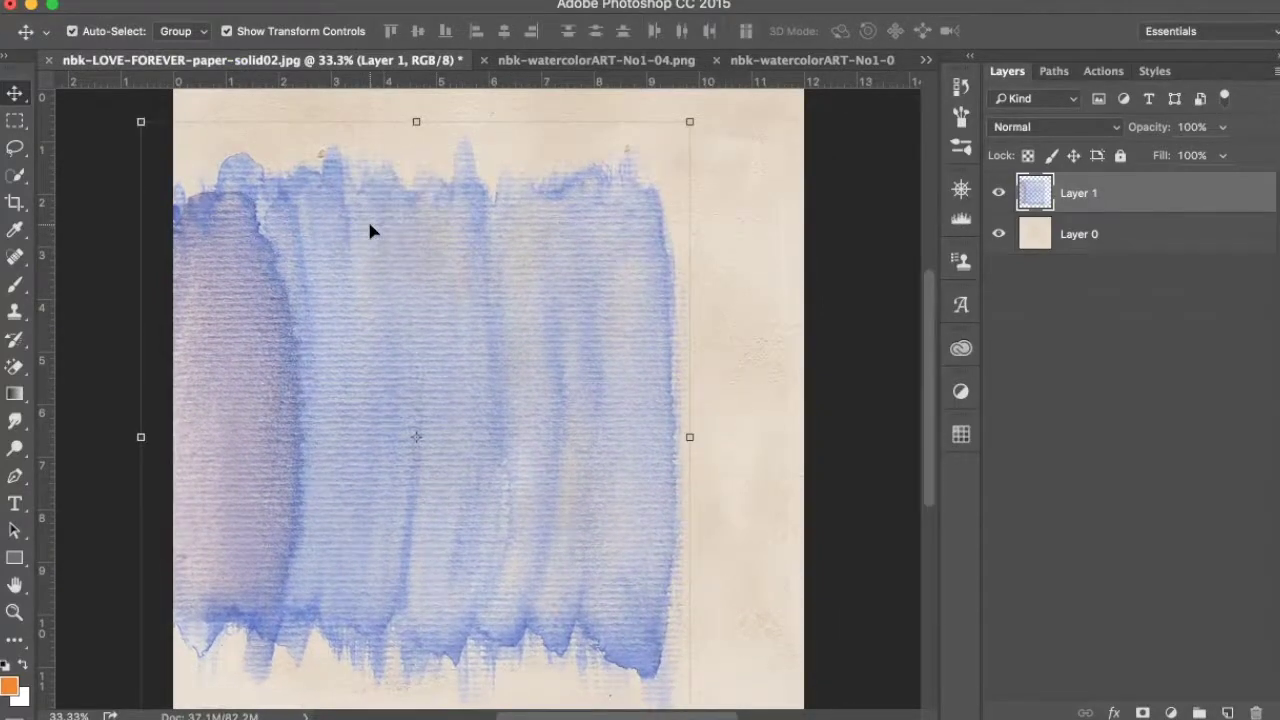
mouse_move(441, 270)
left_mouse_down()
mouse_move(449, 257)
mouse_move(436, 256)
left_mouse_up()
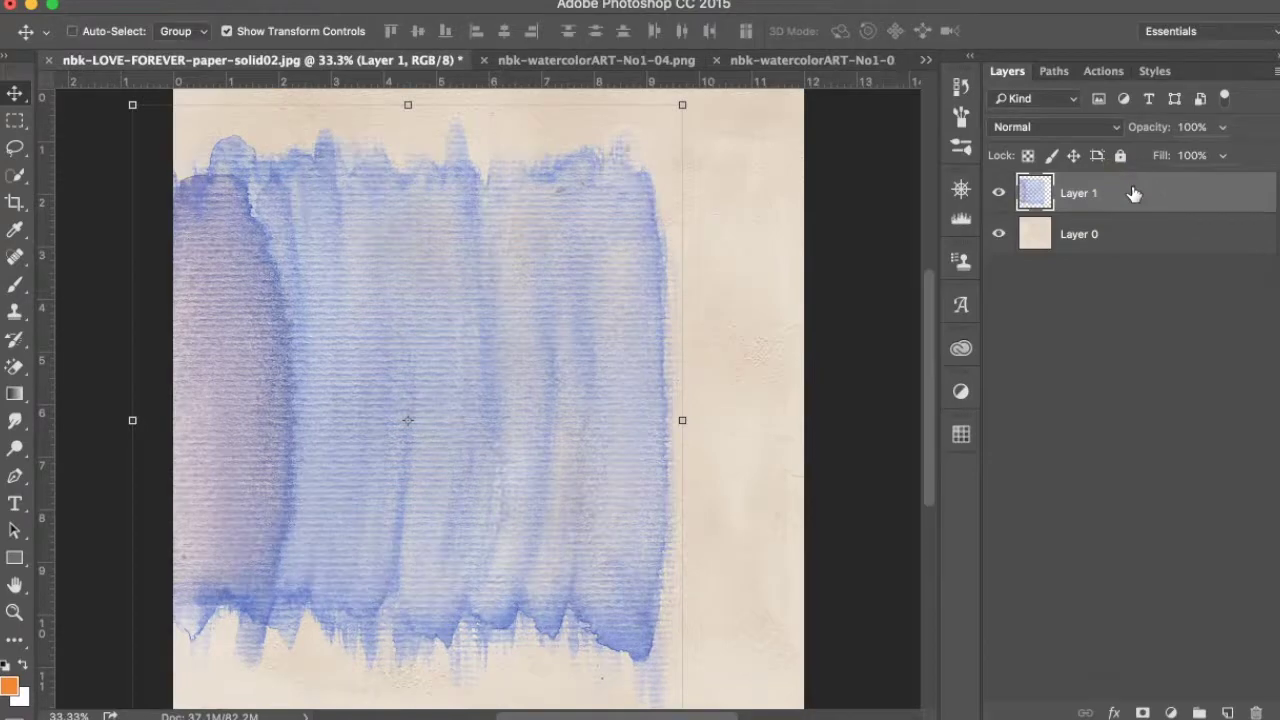
Duplicate the blue watercolor layer, shift the copy to the right side of the paper, and move the original to overlap it.
key("super+j")
left_click_drag(538, 345, 809, 352)
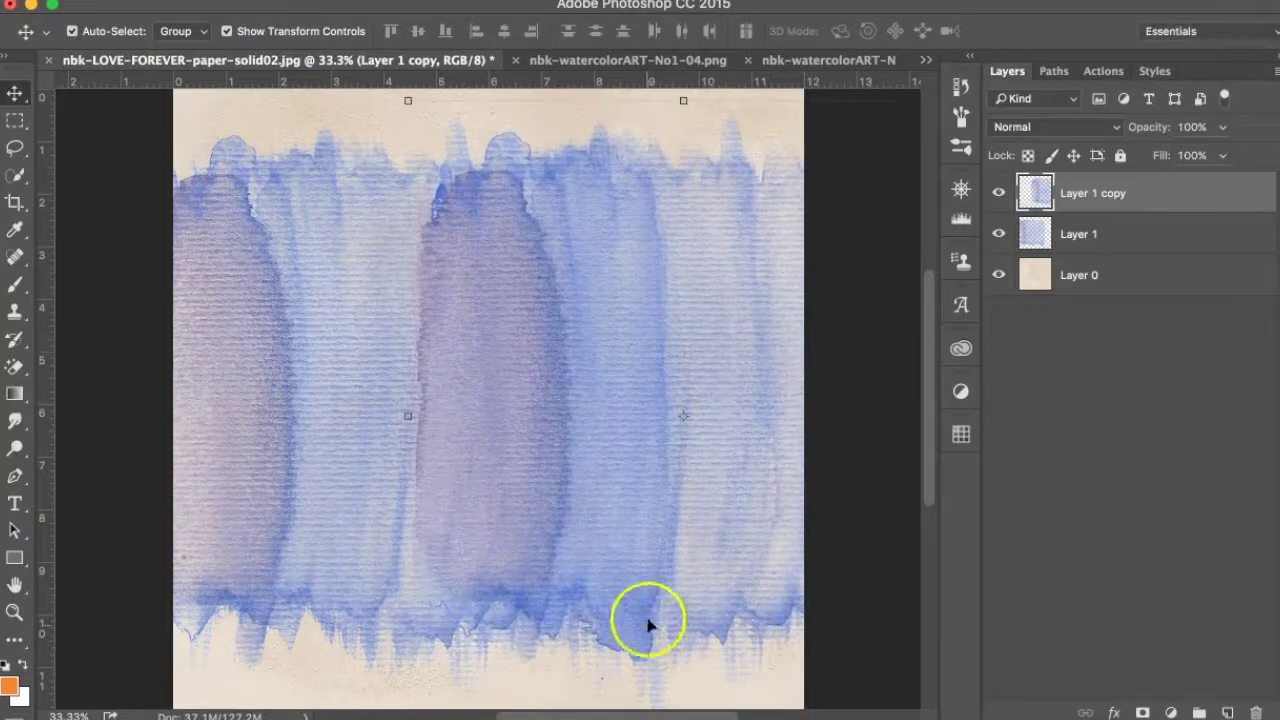
left_click_drag(330, 322, 514, 334)
Set Layer 1's blend mode to Color Burn and check it with Layer 1 copy temporarily hidden.
left_click(1020, 128)
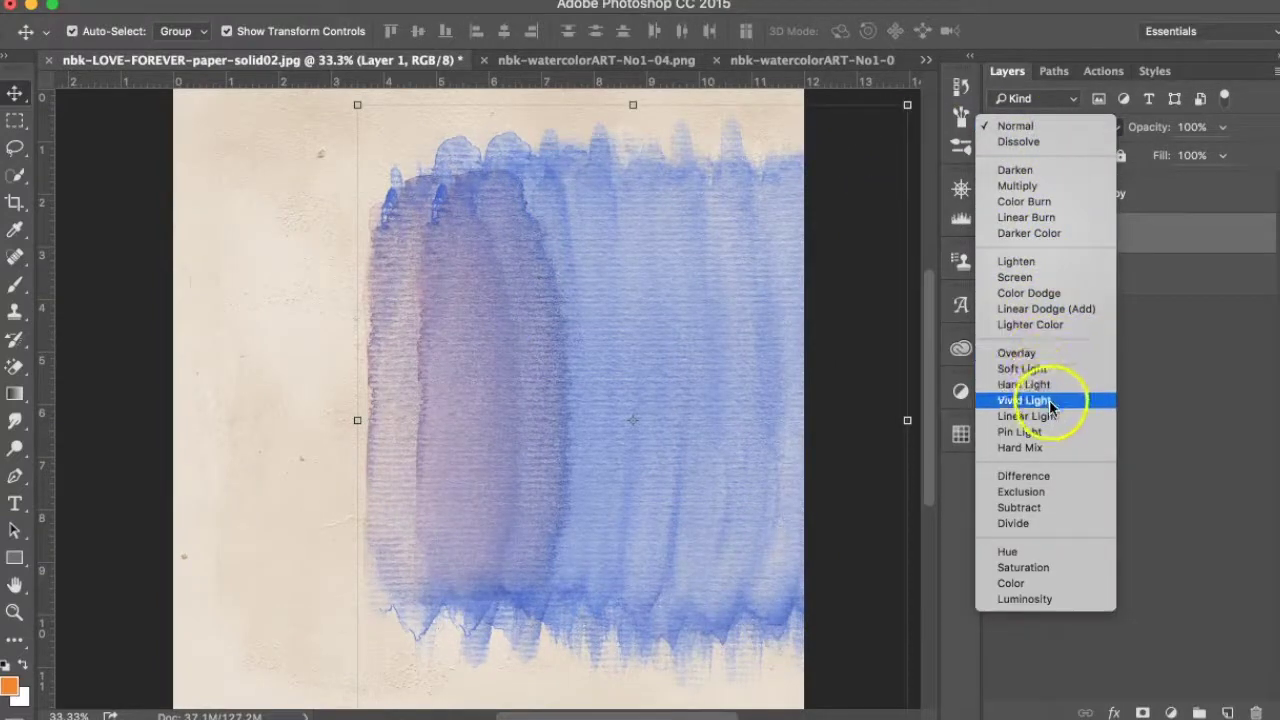
left_click(1074, 207)
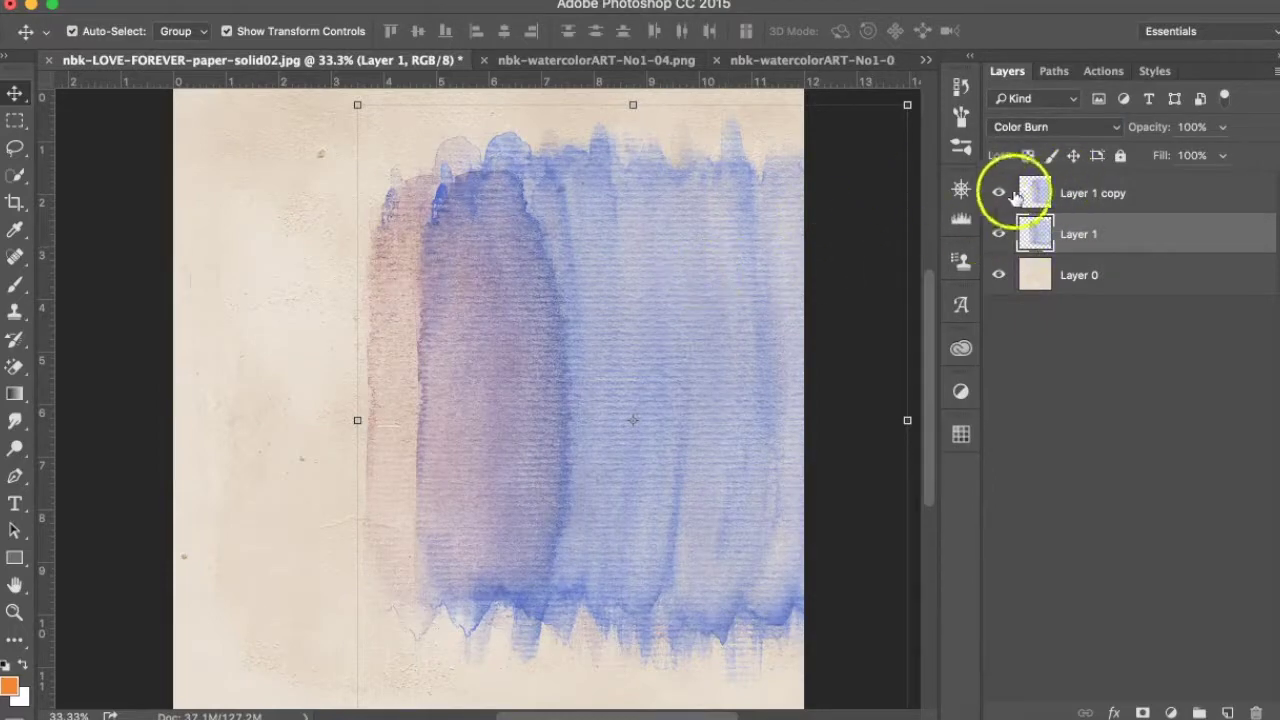
left_click(999, 193)
left_click(1068, 234)
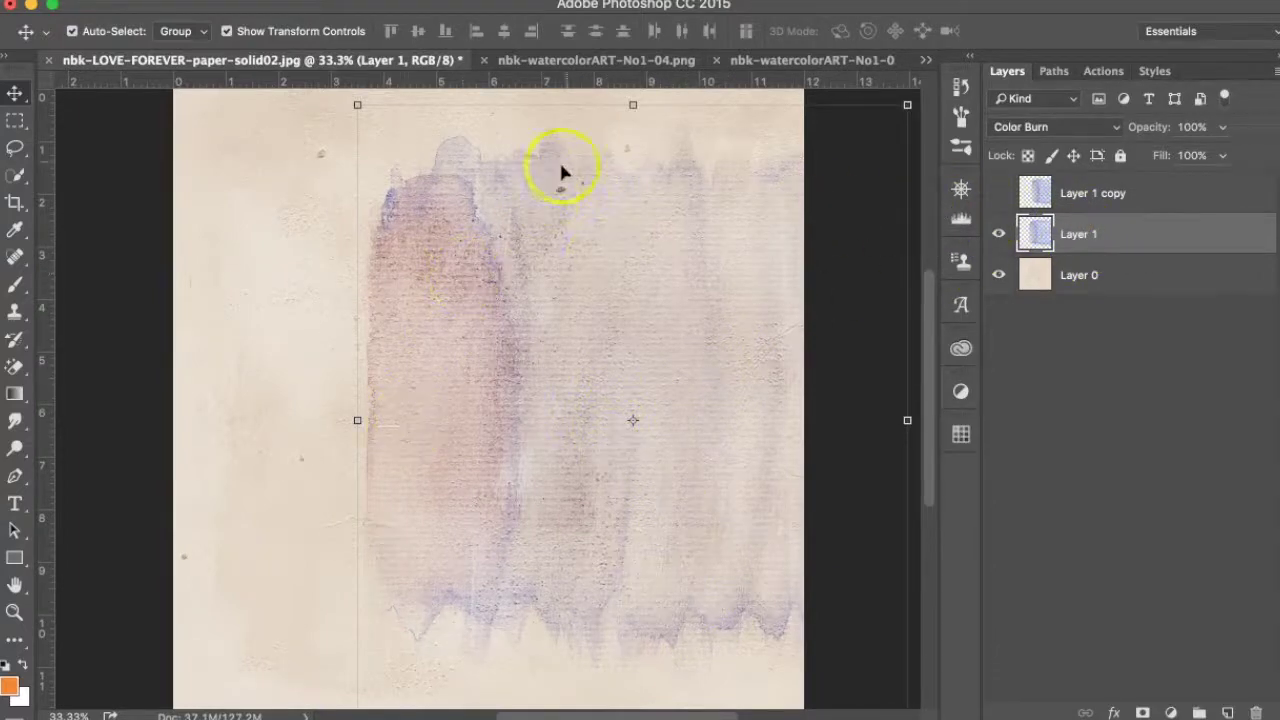
left_click(998, 193)
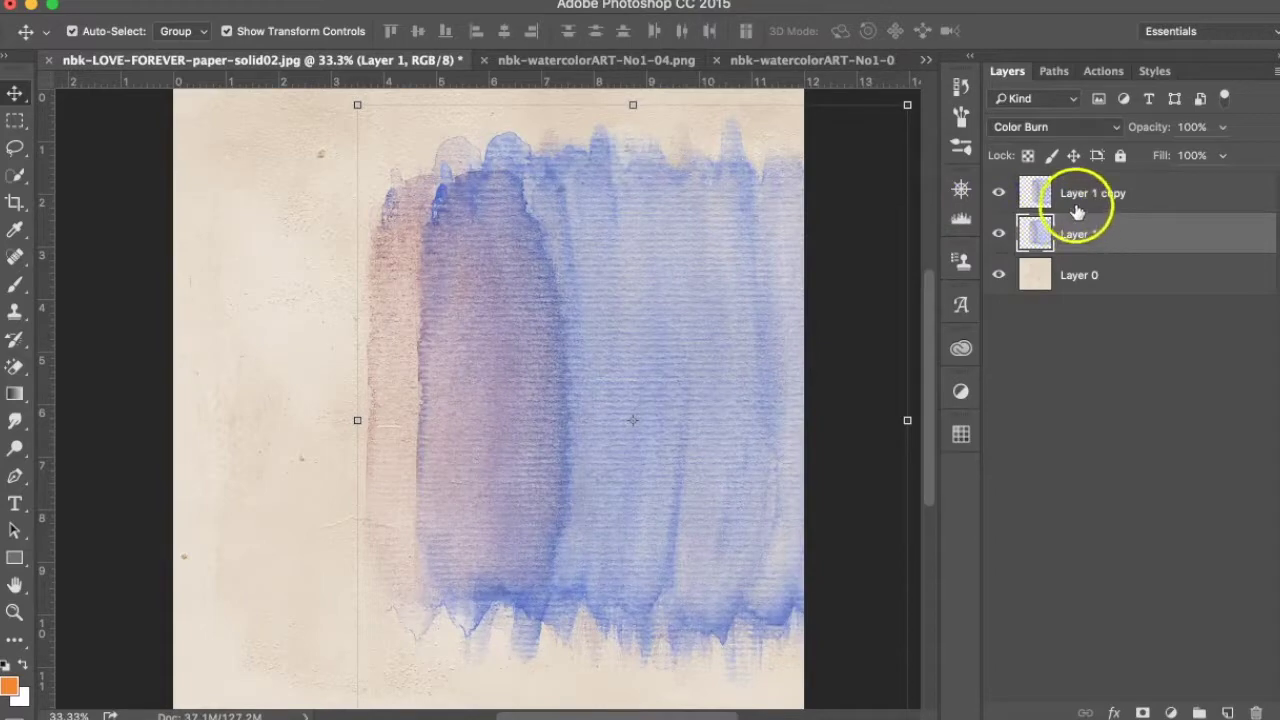
Try the Soft Light and Overlay blend modes on Layer 1 copy, and return it to Normal.
left_click(1080, 197)
left_click(1063, 126)
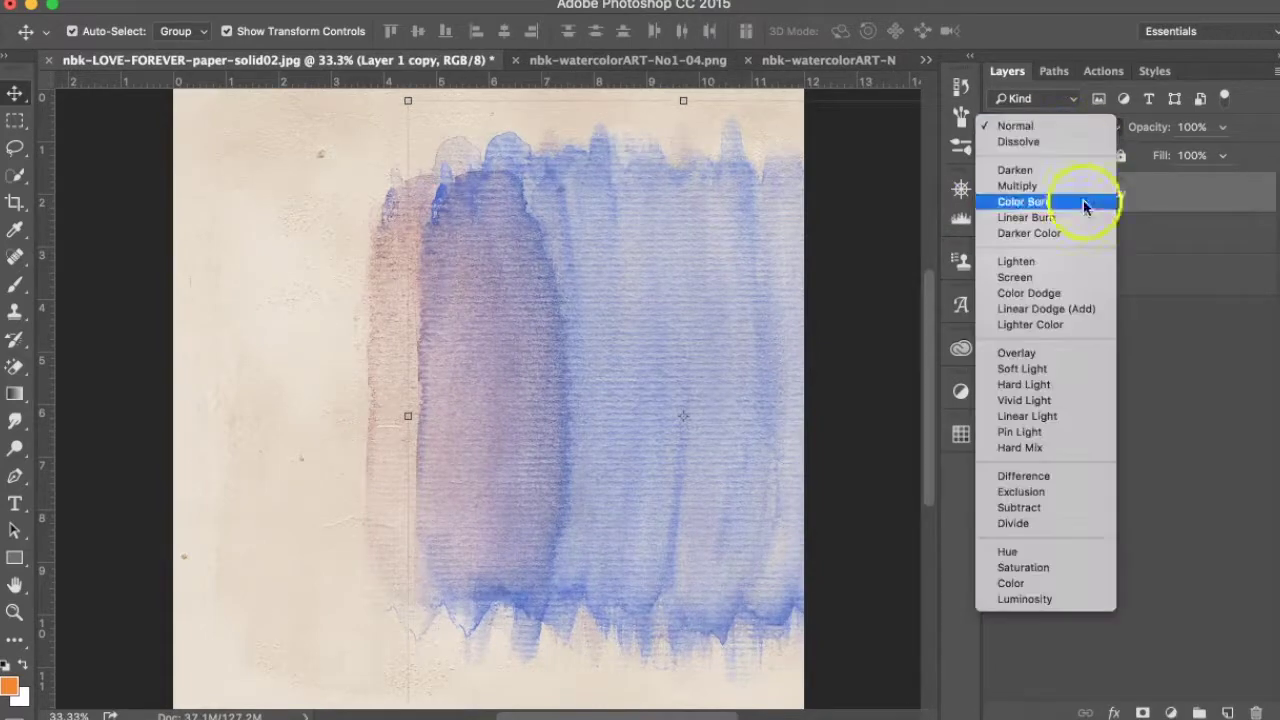
left_click(1050, 368)
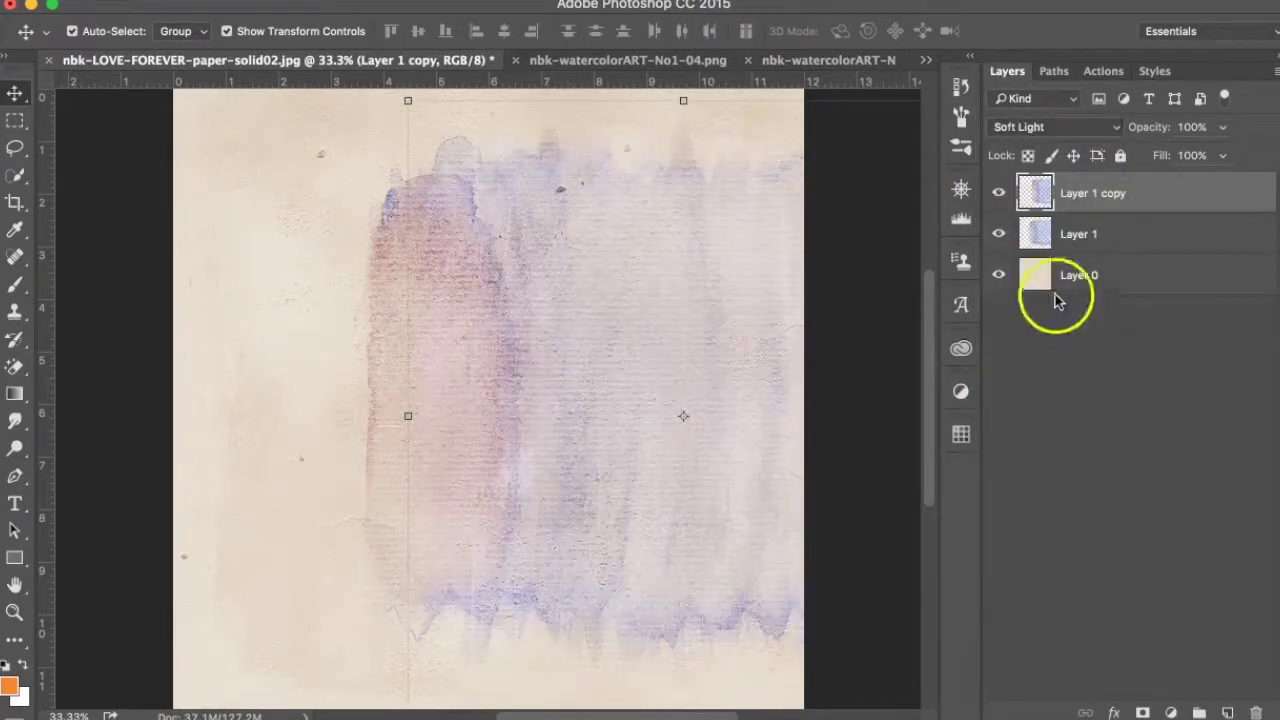
left_click(1050, 128)
left_click(1022, 110)
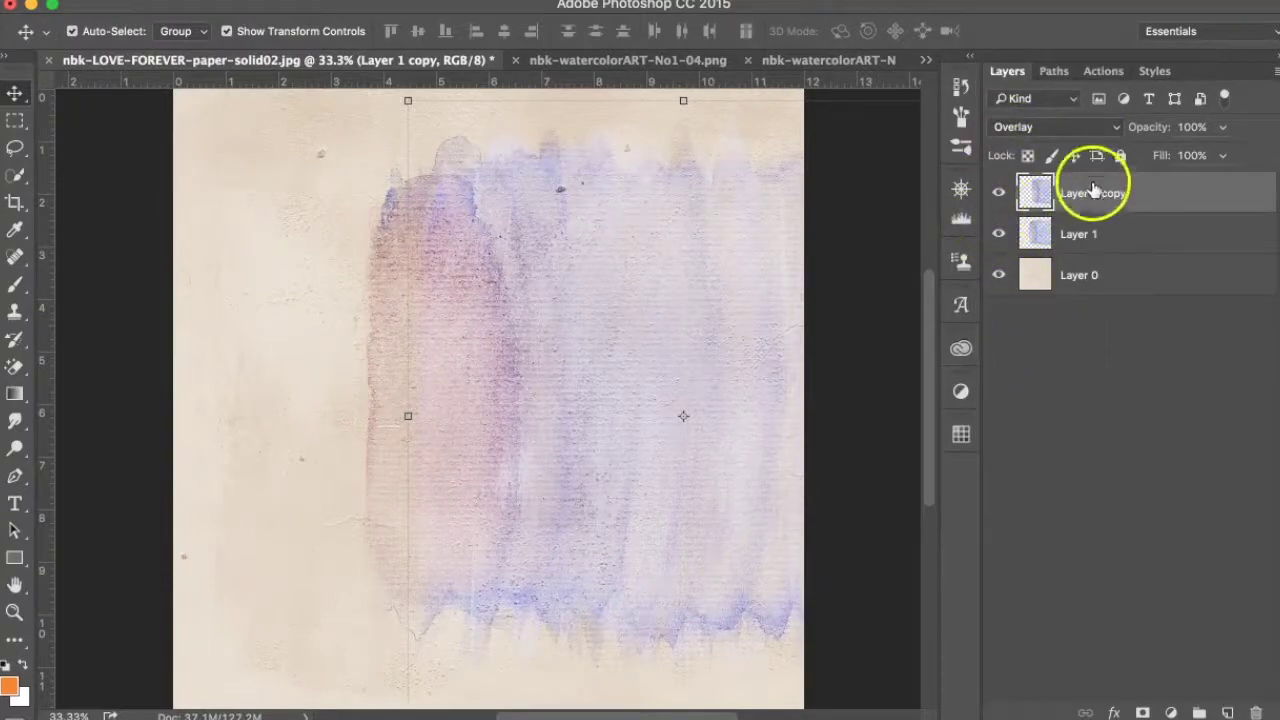
left_click(1050, 128)
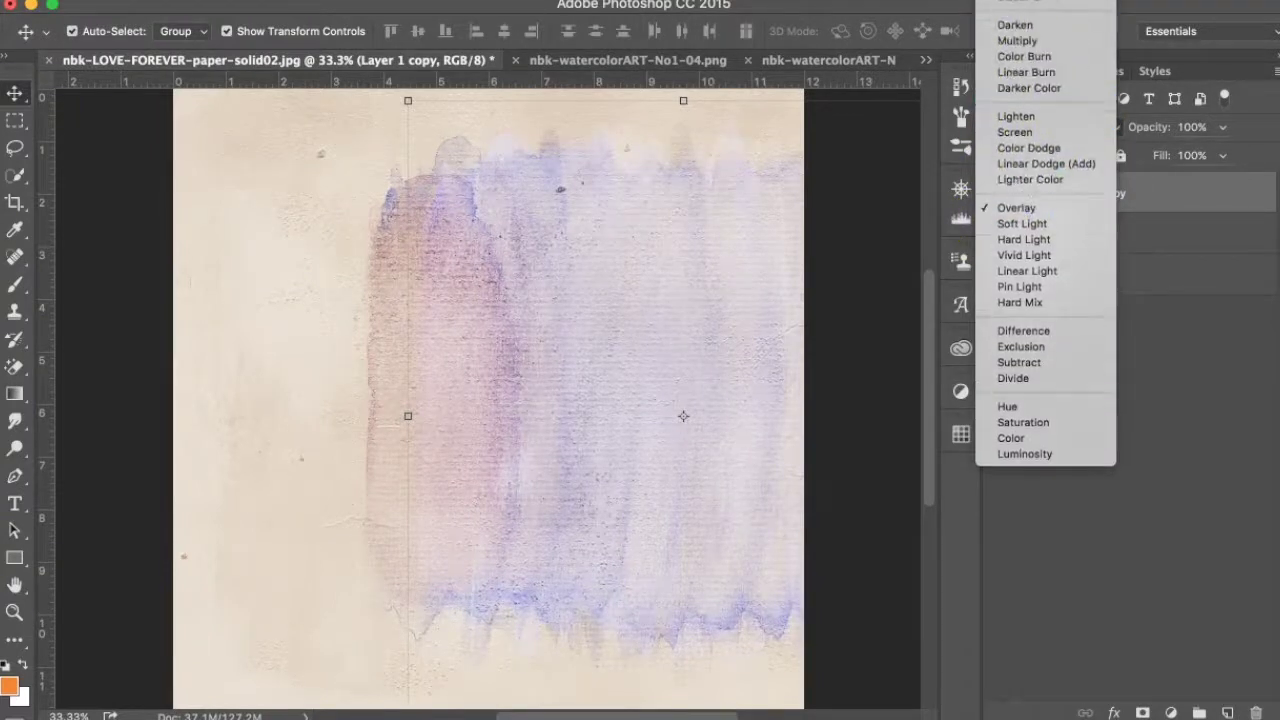
left_click(1020, 8)
Hide Layer 1 and move Layer 1 copy back over the paper's left edge.
left_click(998, 232)
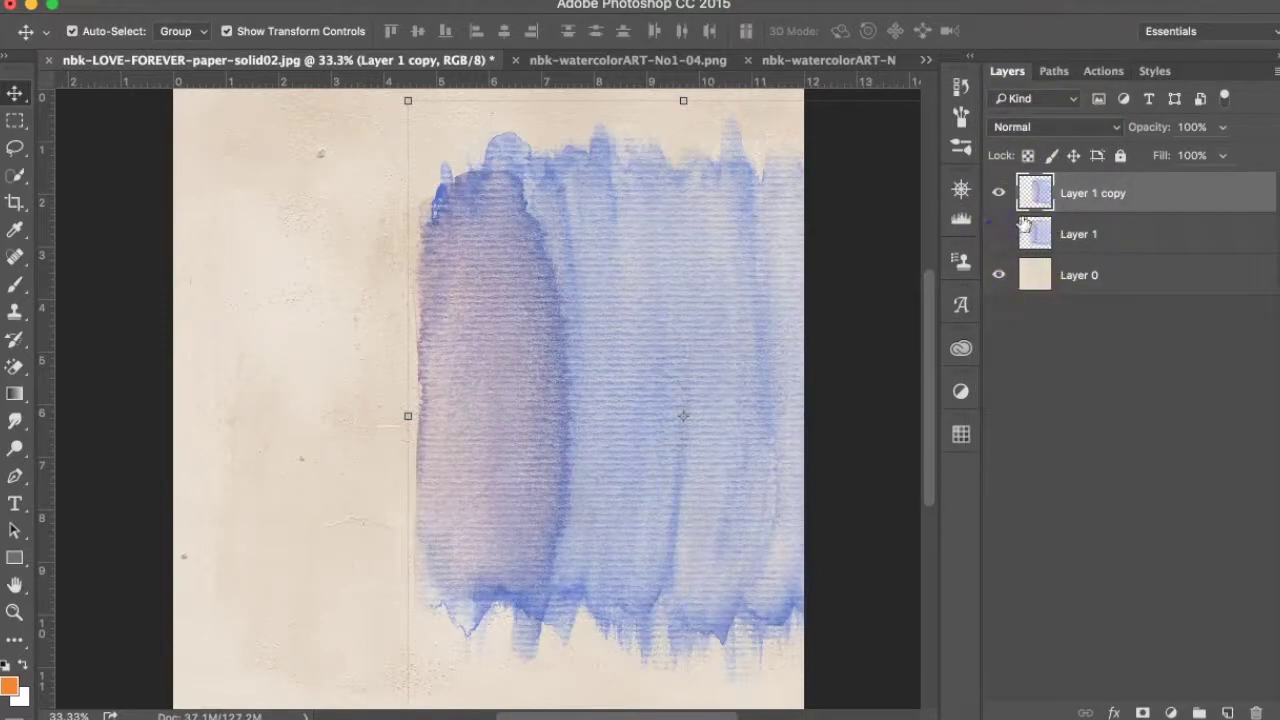
left_click_drag(593, 323, 333, 345)
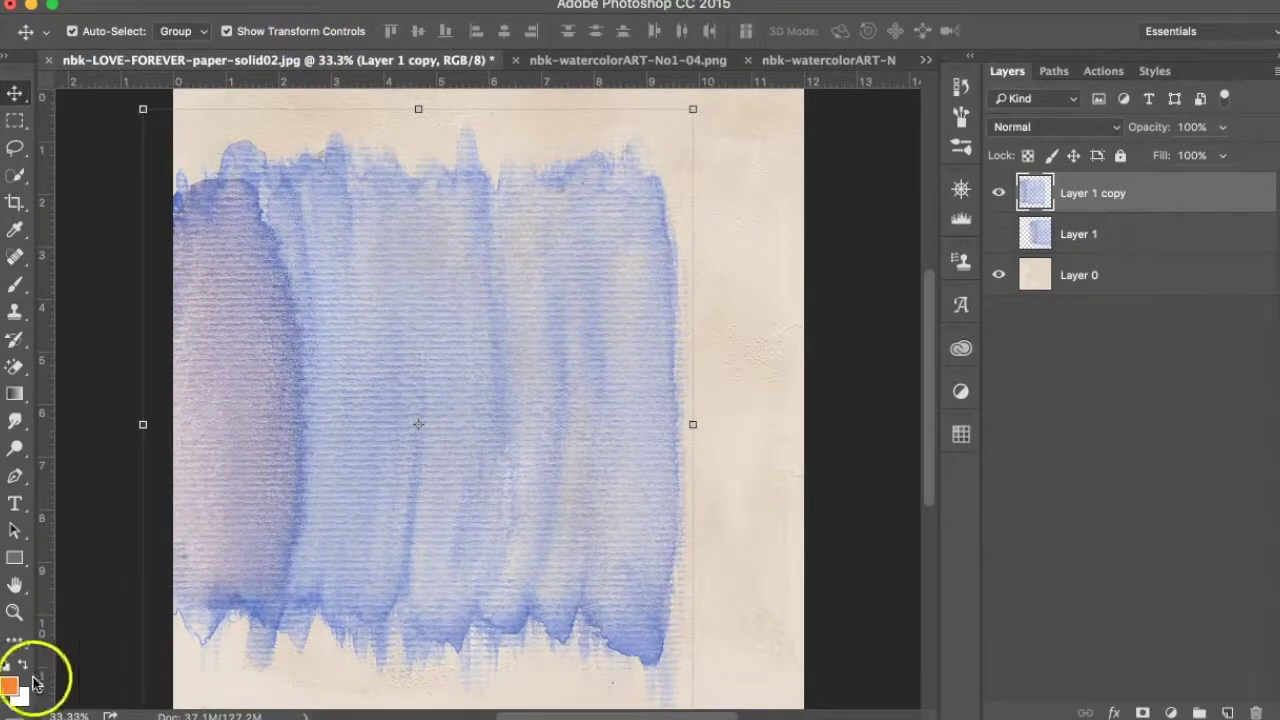
Set the foreground color to a medium pink, using the suggested in-gamut match.
left_click(11, 687)
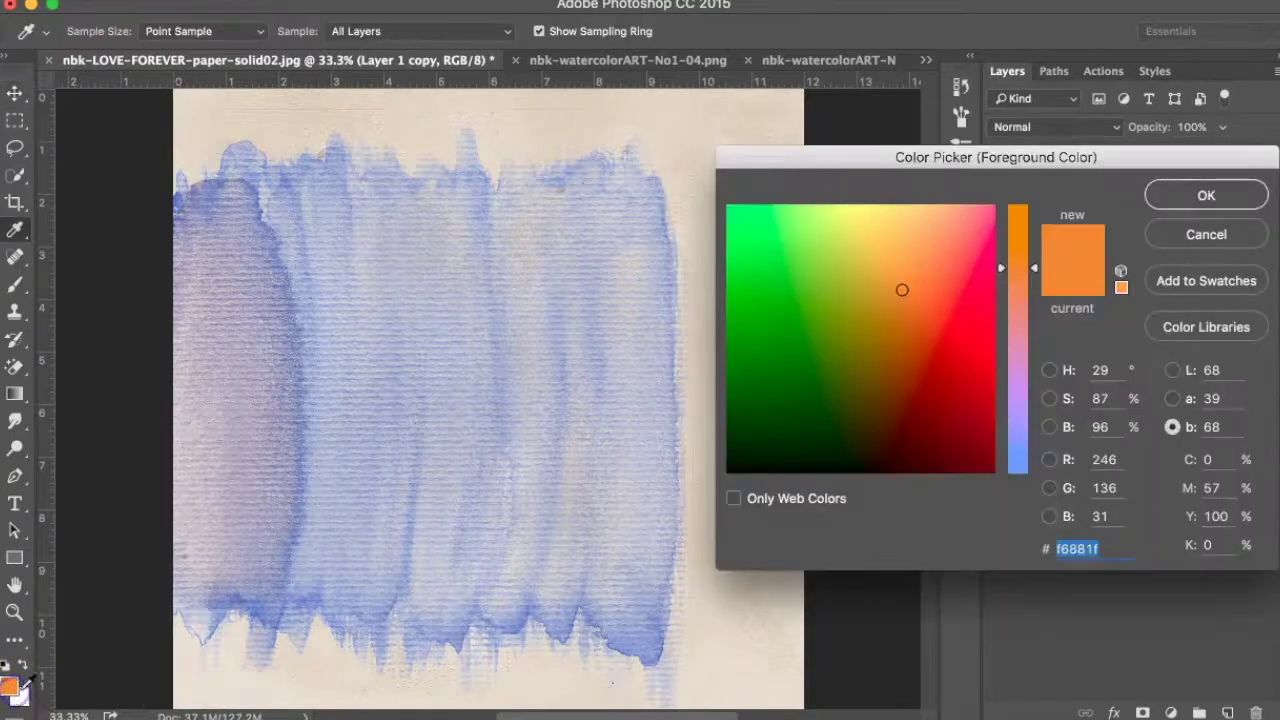
left_click(1017, 368)
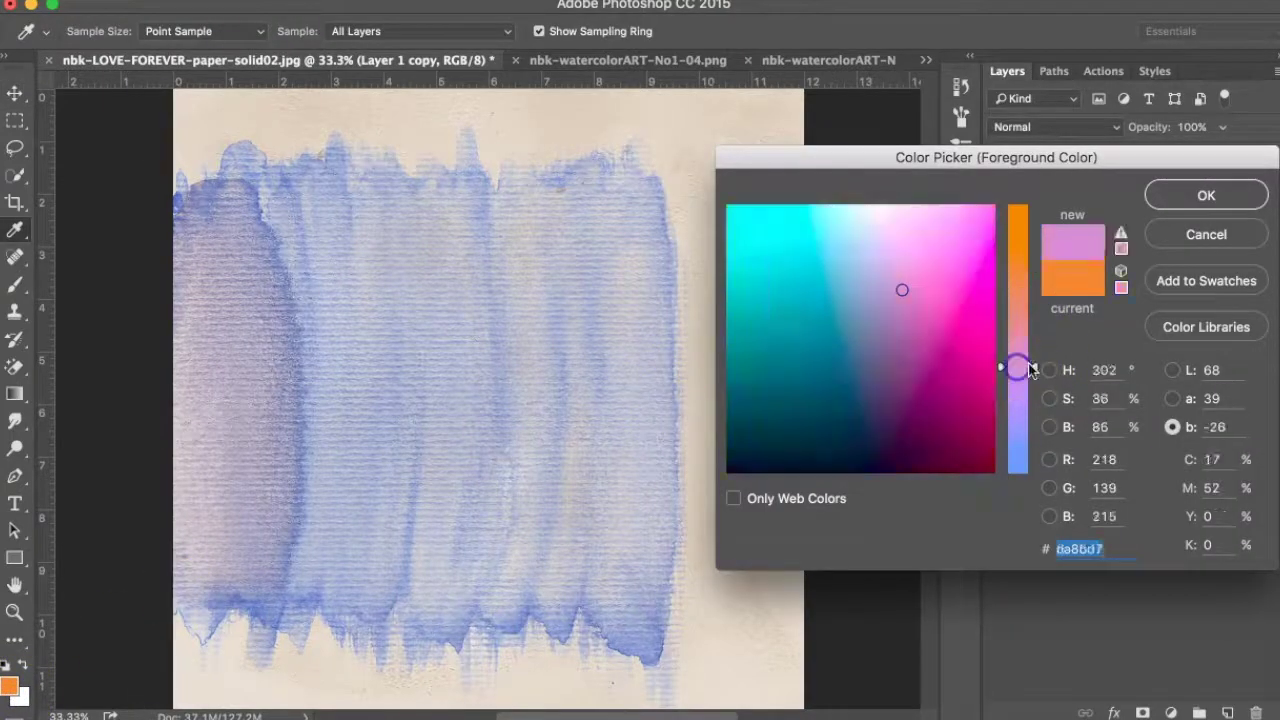
left_click(928, 277)
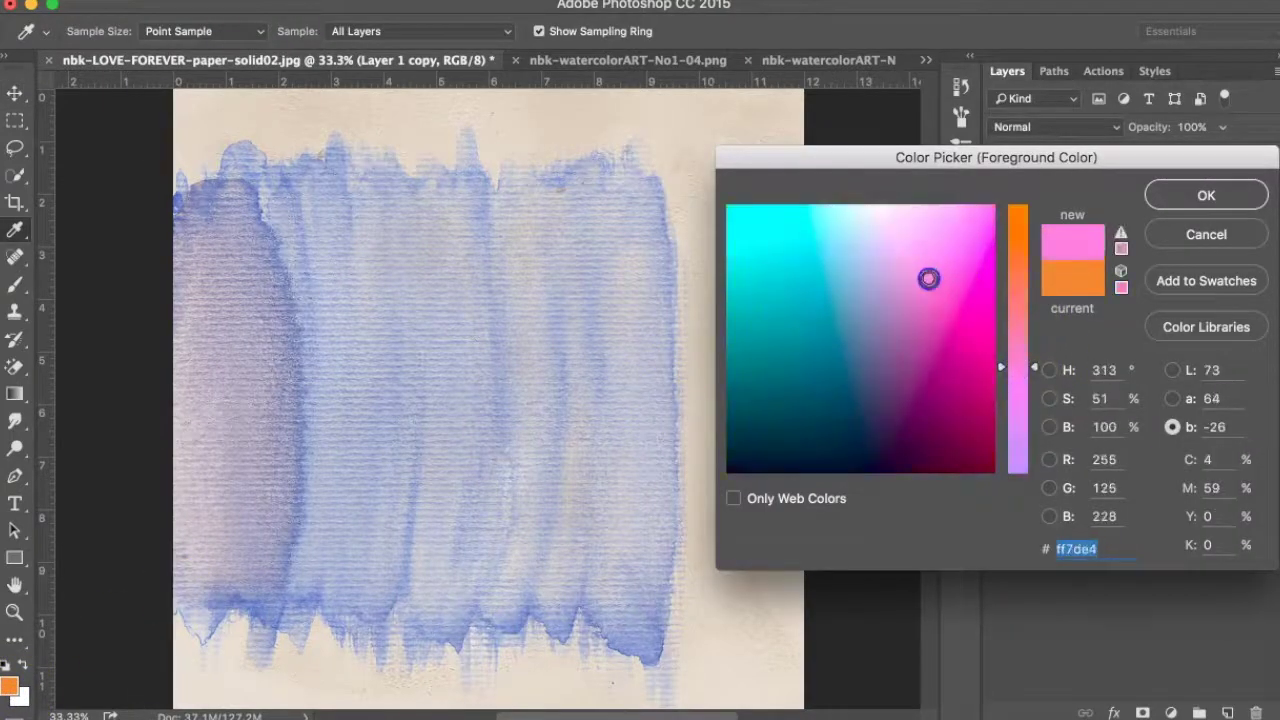
left_click(1121, 233)
left_click(1180, 196)
key("v")
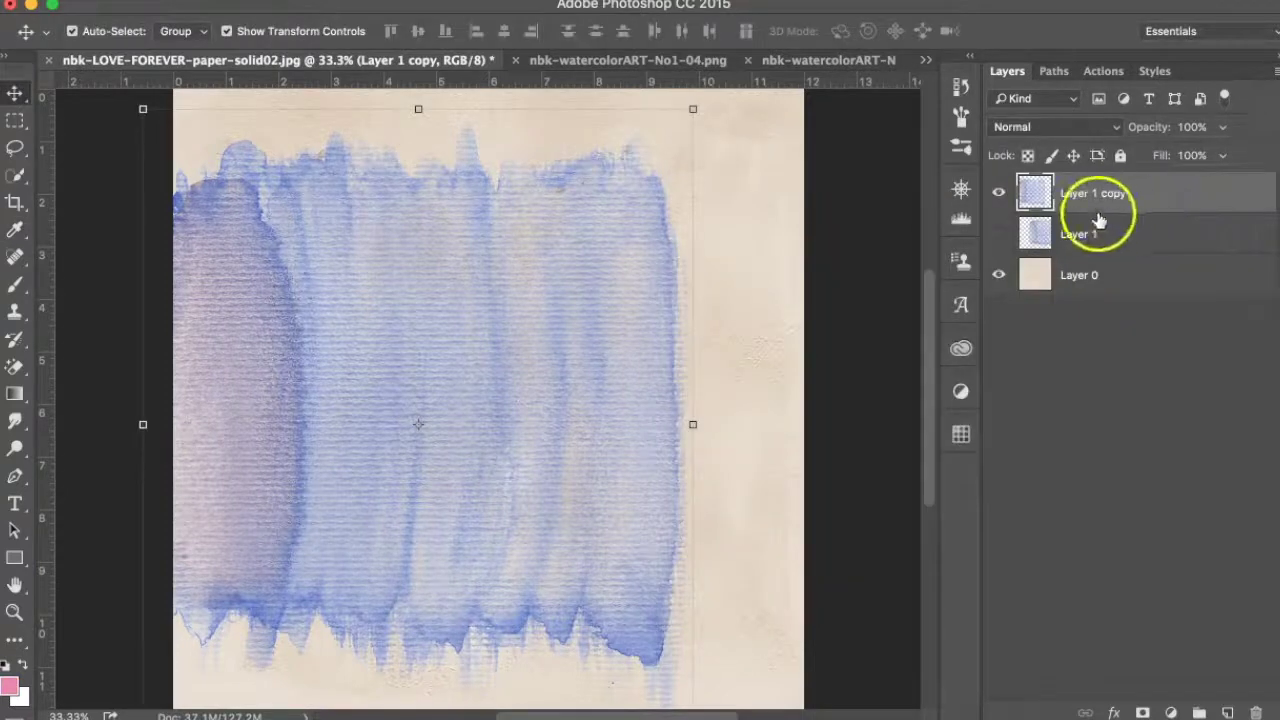
Try filling Layer 1 copy with the foreground color in Normal mode at 100% opacity with transparency preserved, and undo the fill.
left_click(215, 0)
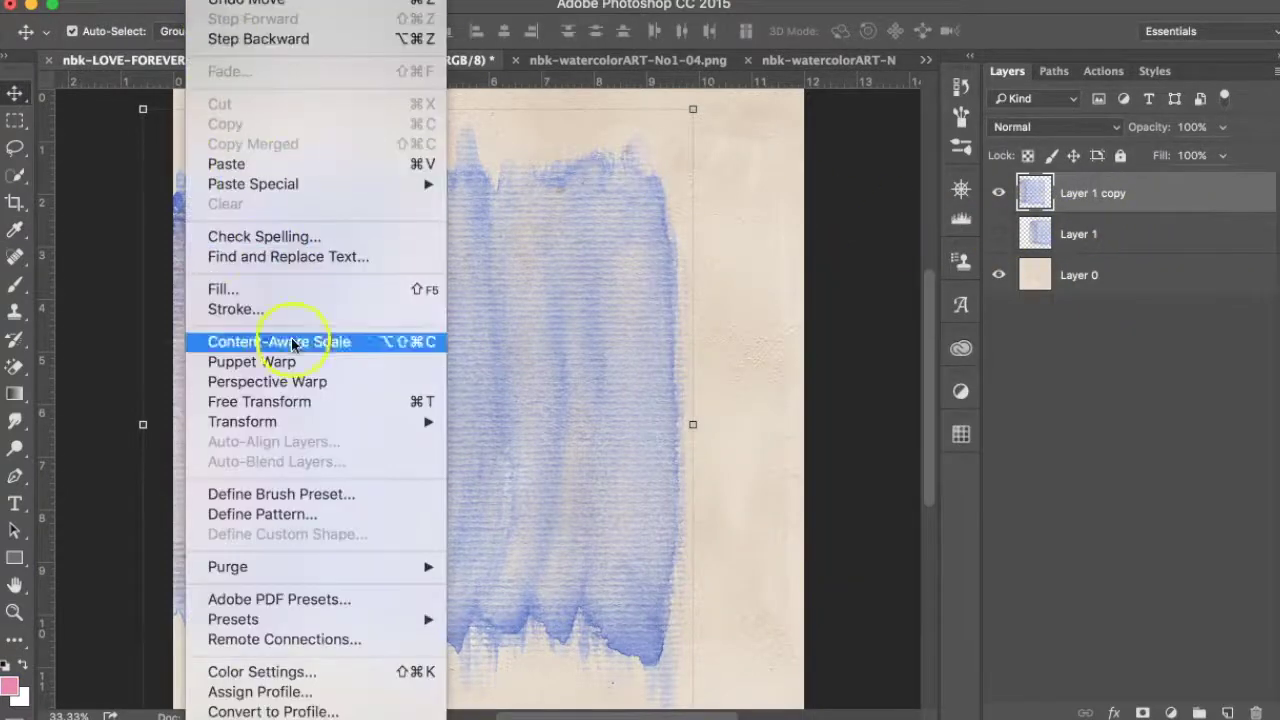
left_click(271, 289)
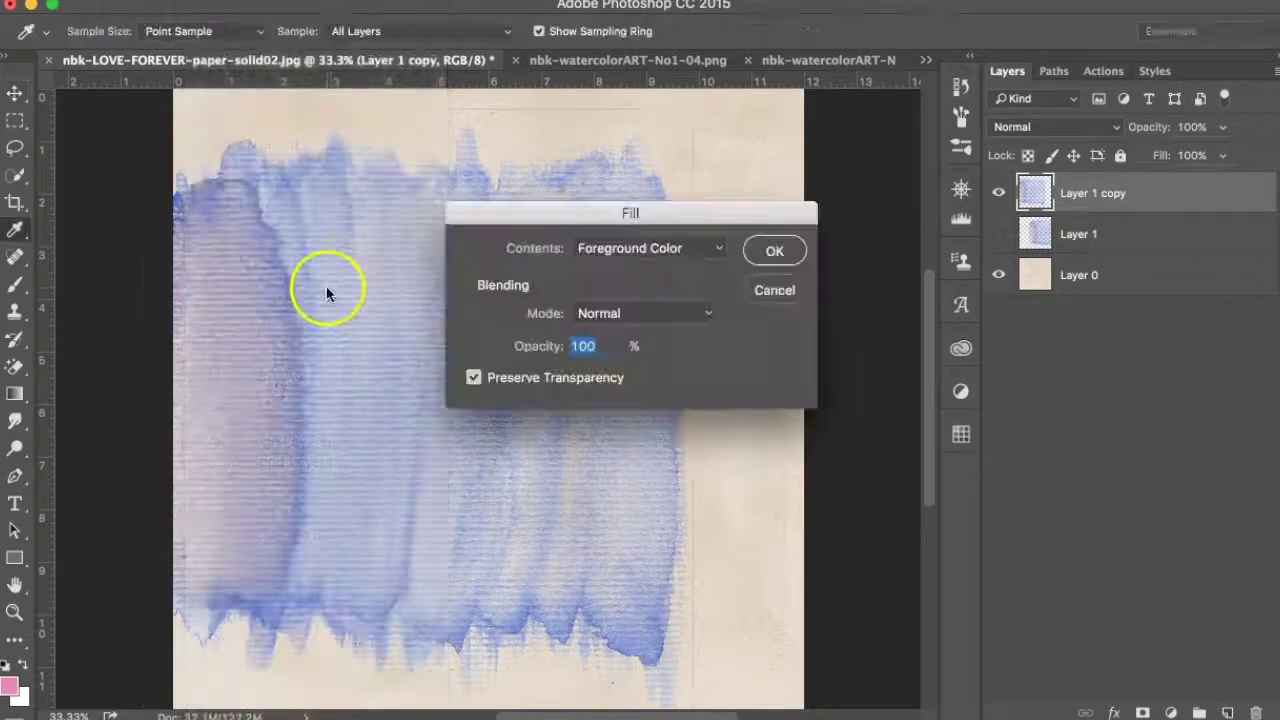
left_click(773, 252)
key("v")
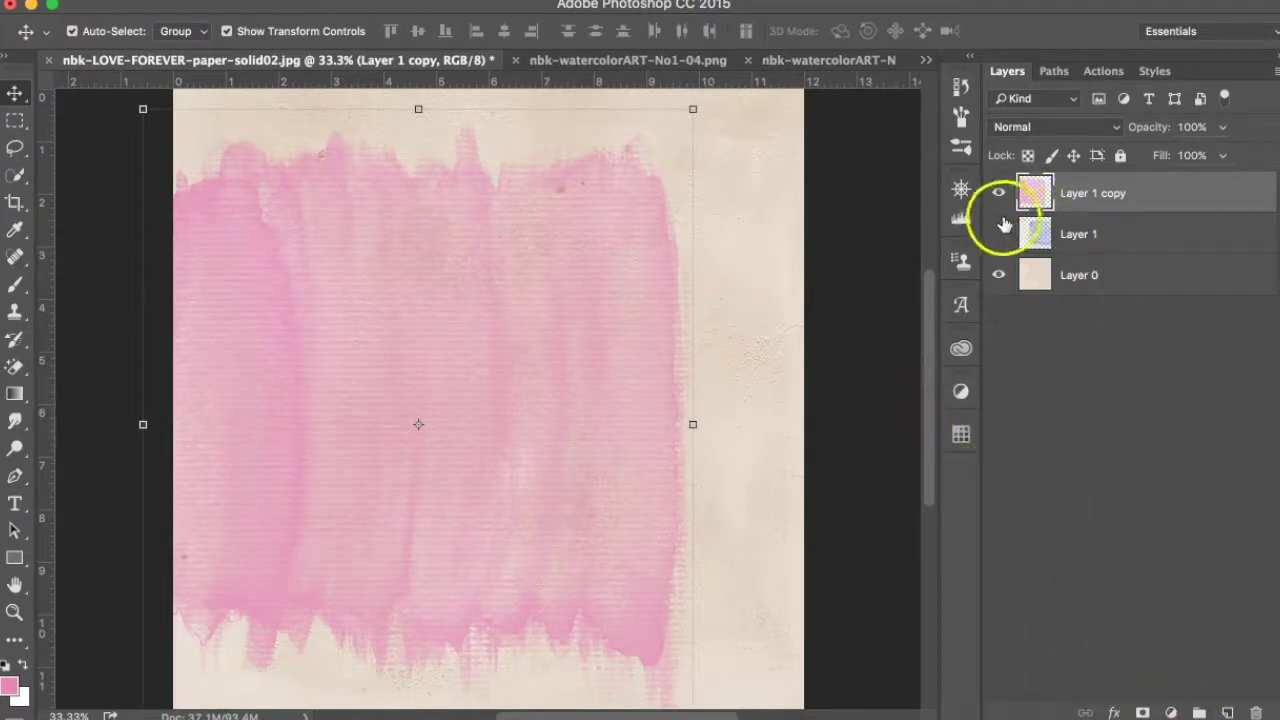
key("ctrl+z")
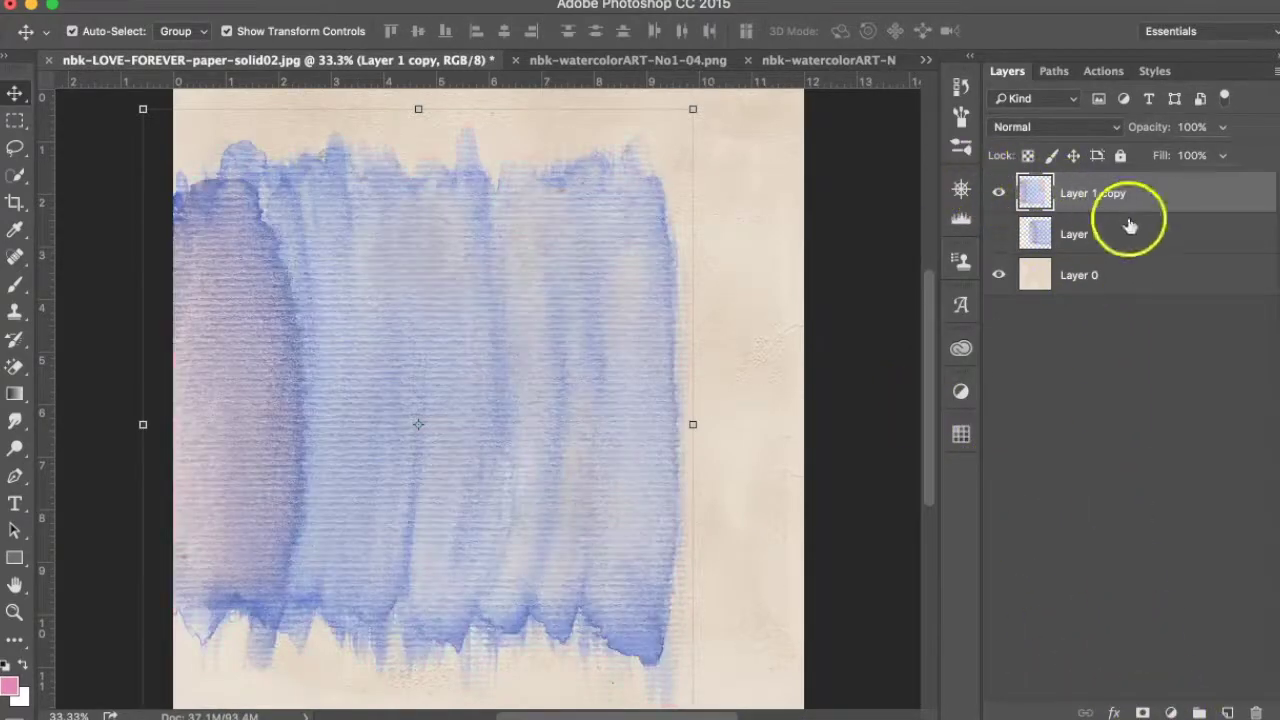
Add a Solid Color fill layer in pink ff96ca above Layer 1 copy and clip it to that watercolor layer.
left_click(1170, 712)
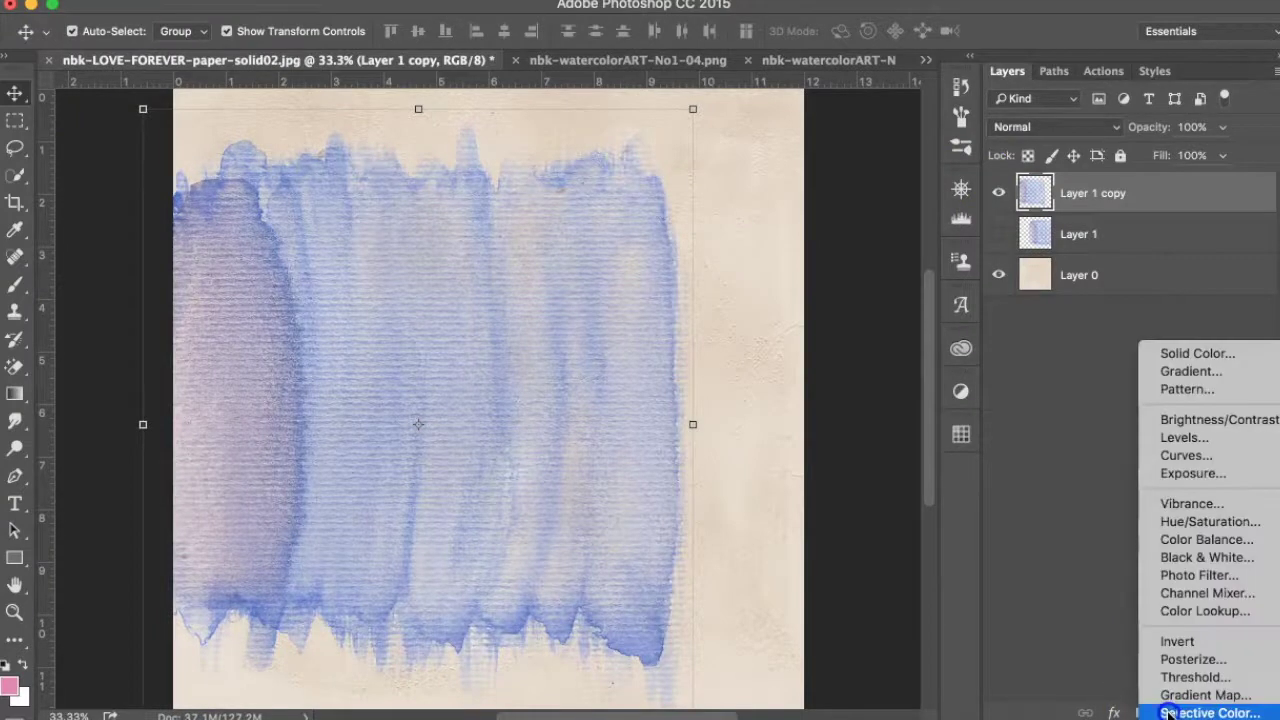
left_click(1165, 353)
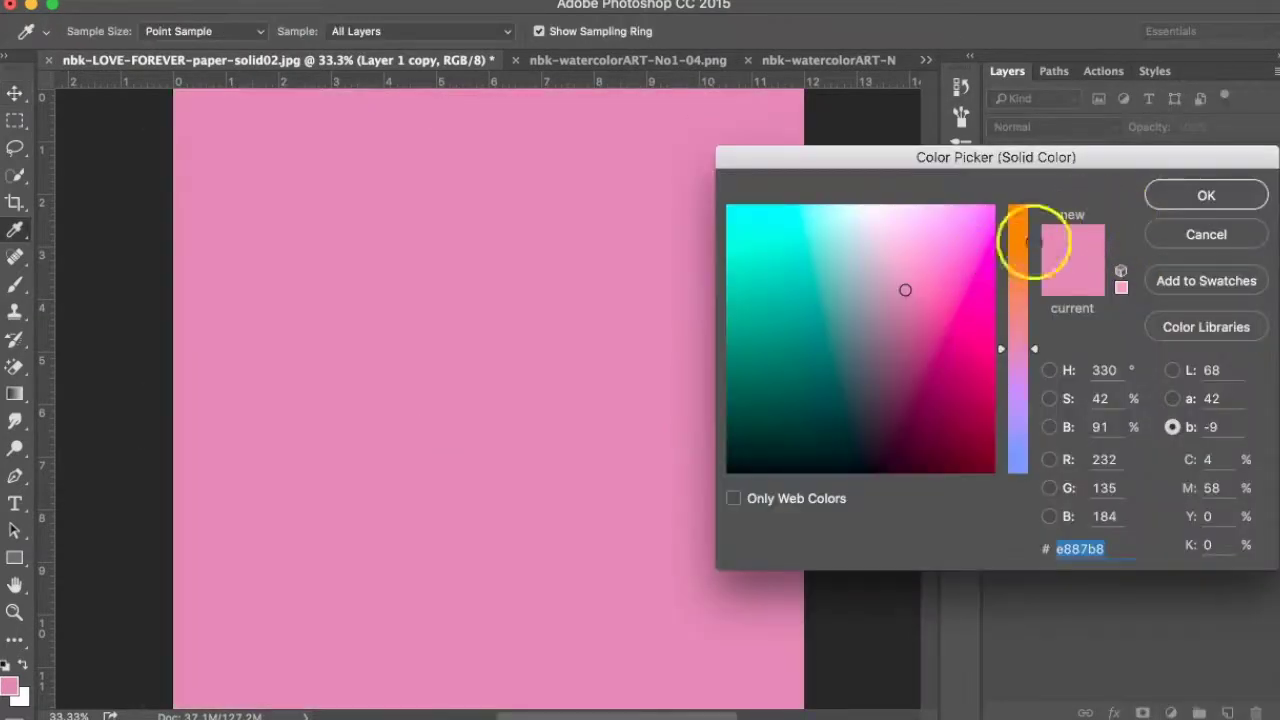
left_click(1206, 196)
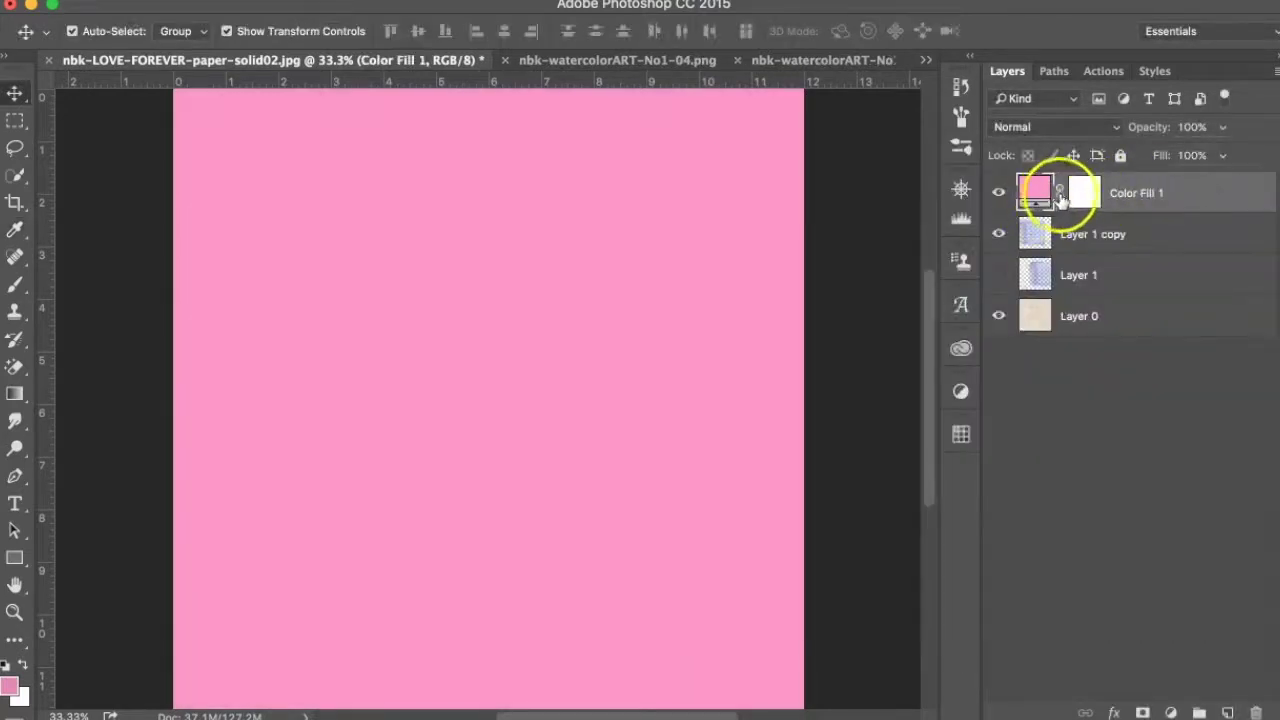
left_click_drag(1082, 198, 1068, 212)
left_click(1068, 212, "alt")
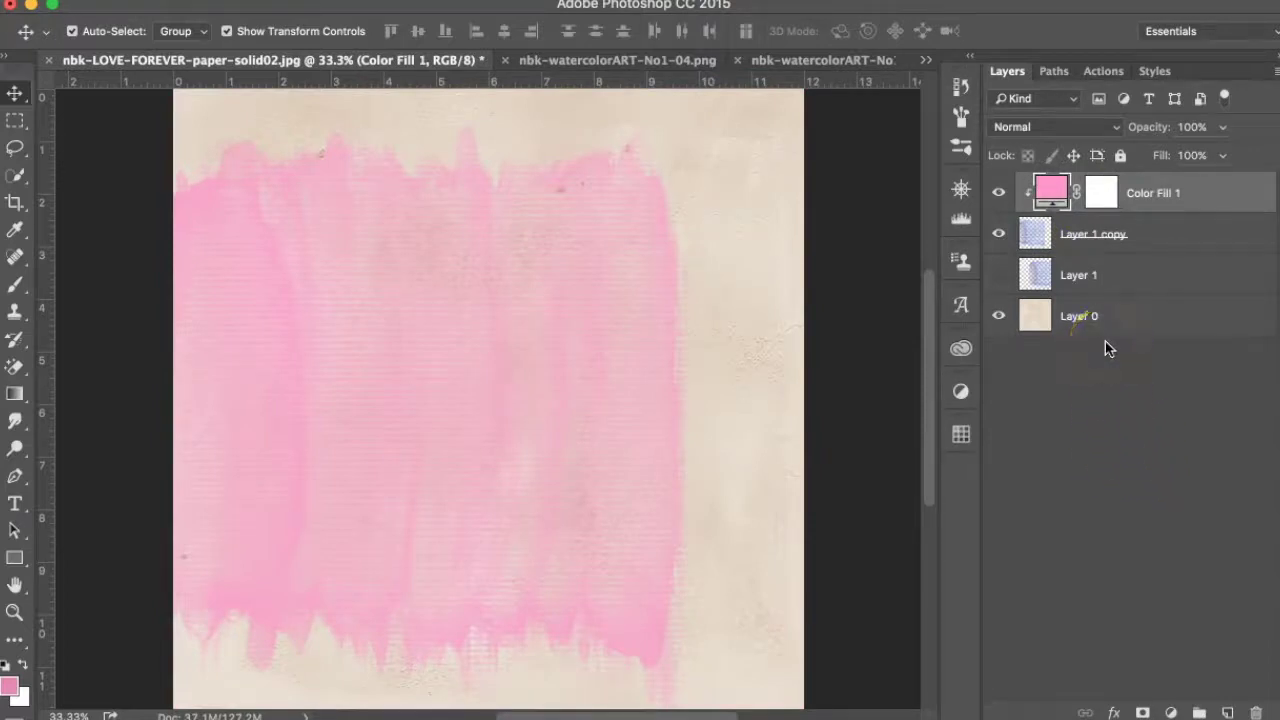
Change the color of Color Fill 1 to a softer, muted mauve pink.
double_click(1050, 193)
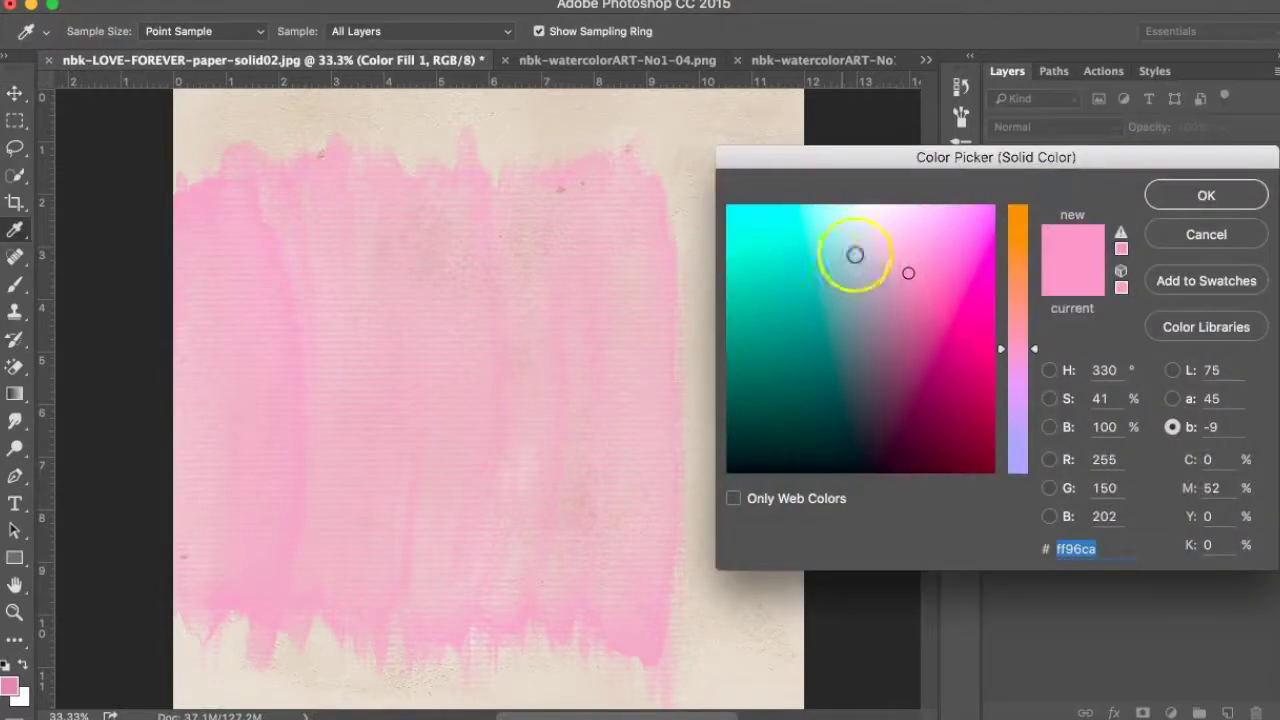
left_click(920, 245)
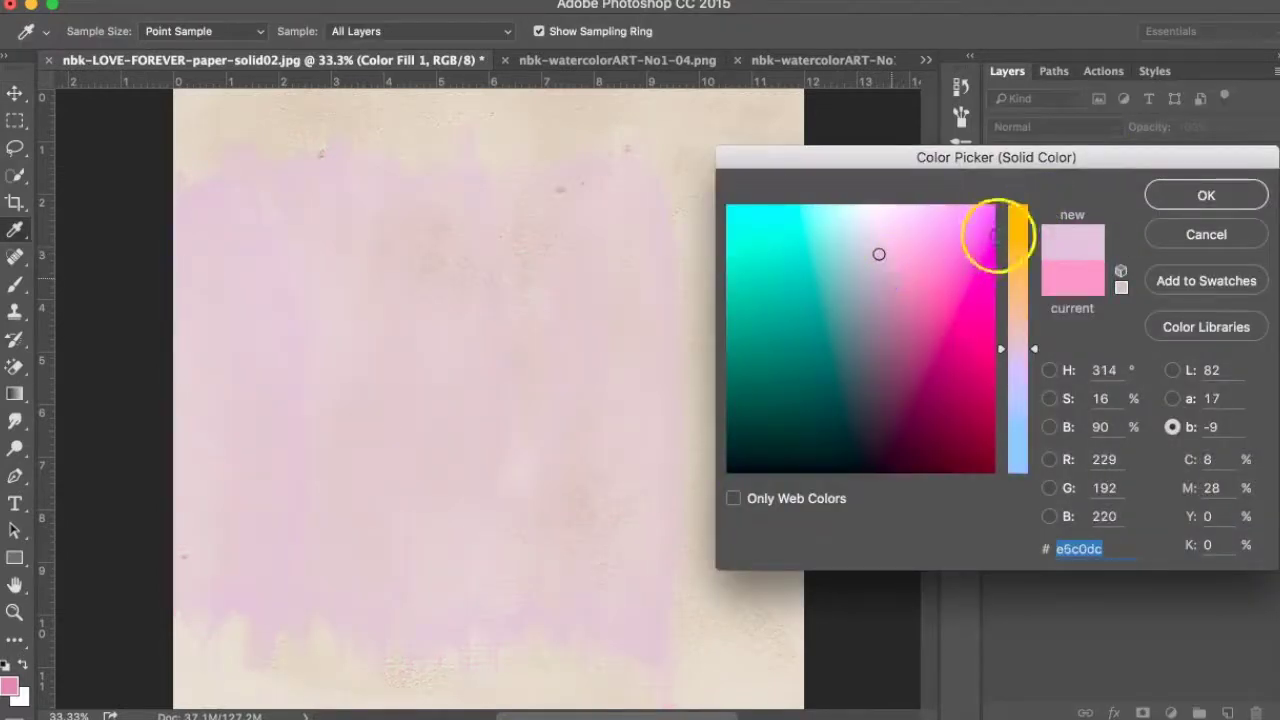
left_click(1165, 196)
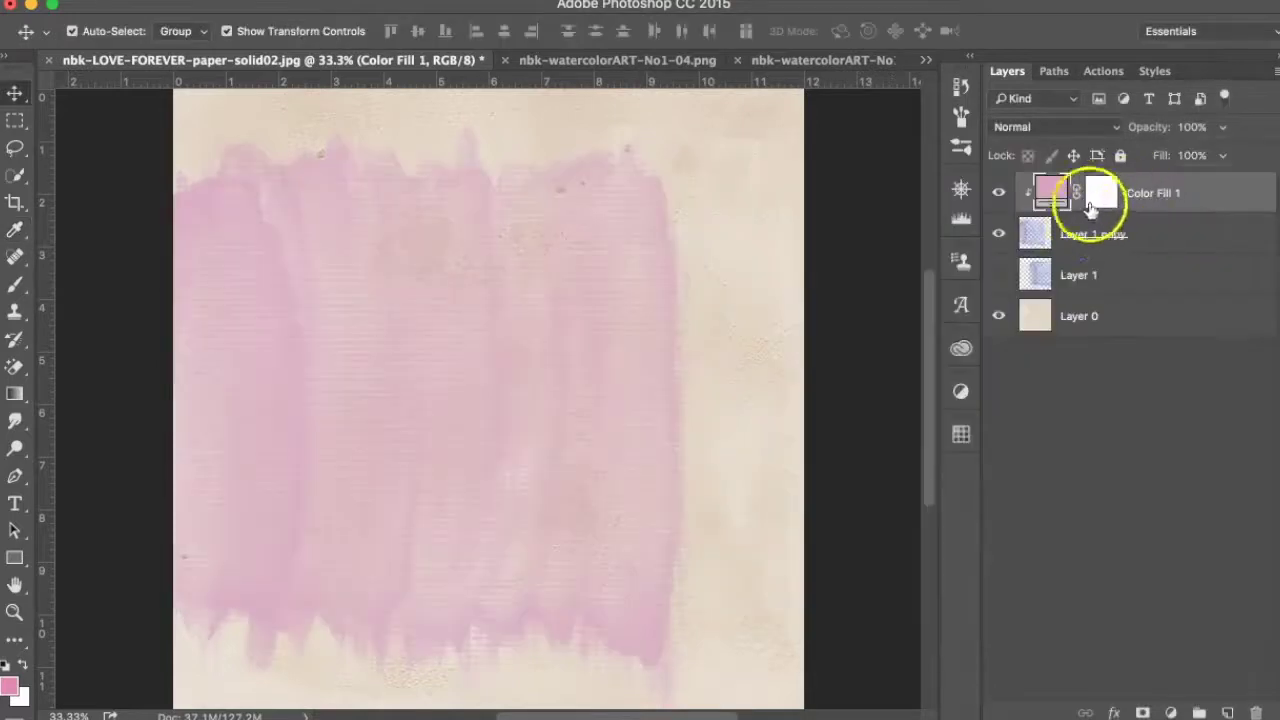
Hide Color Fill 1 and make Layer 1 copy the active layer.
left_click(1070, 238)
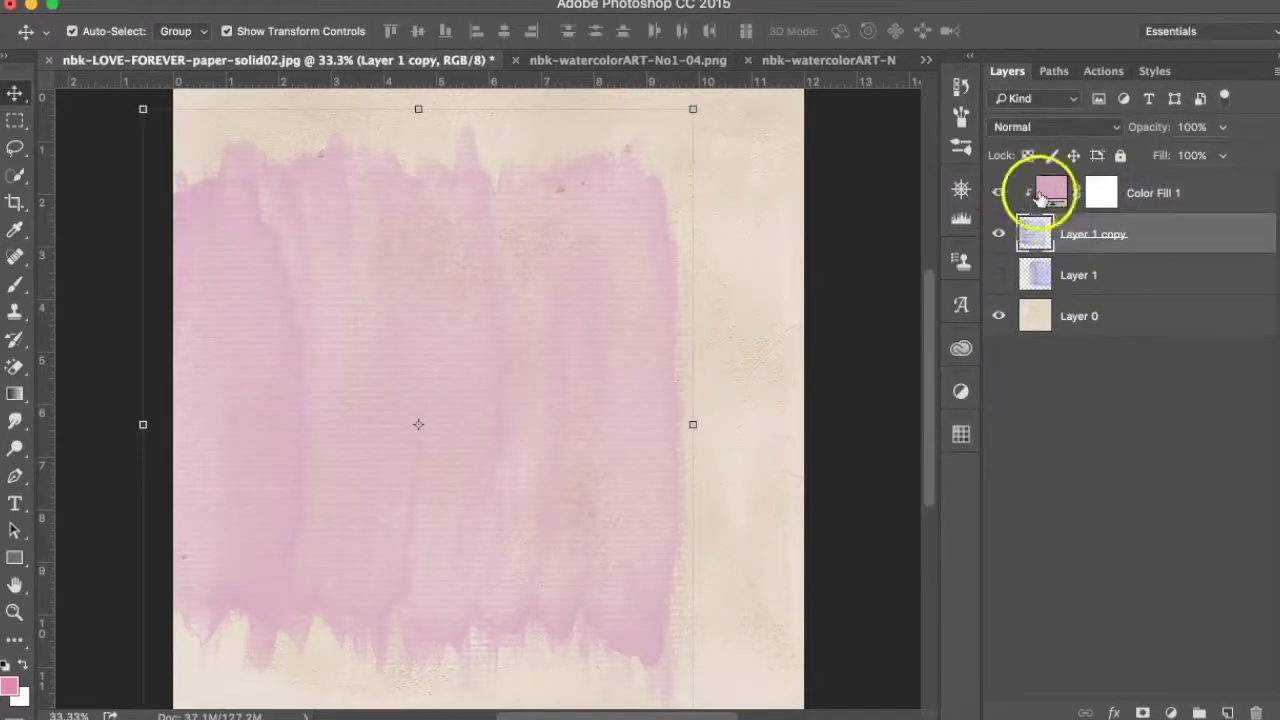
left_click(1068, 192)
left_click(999, 192)
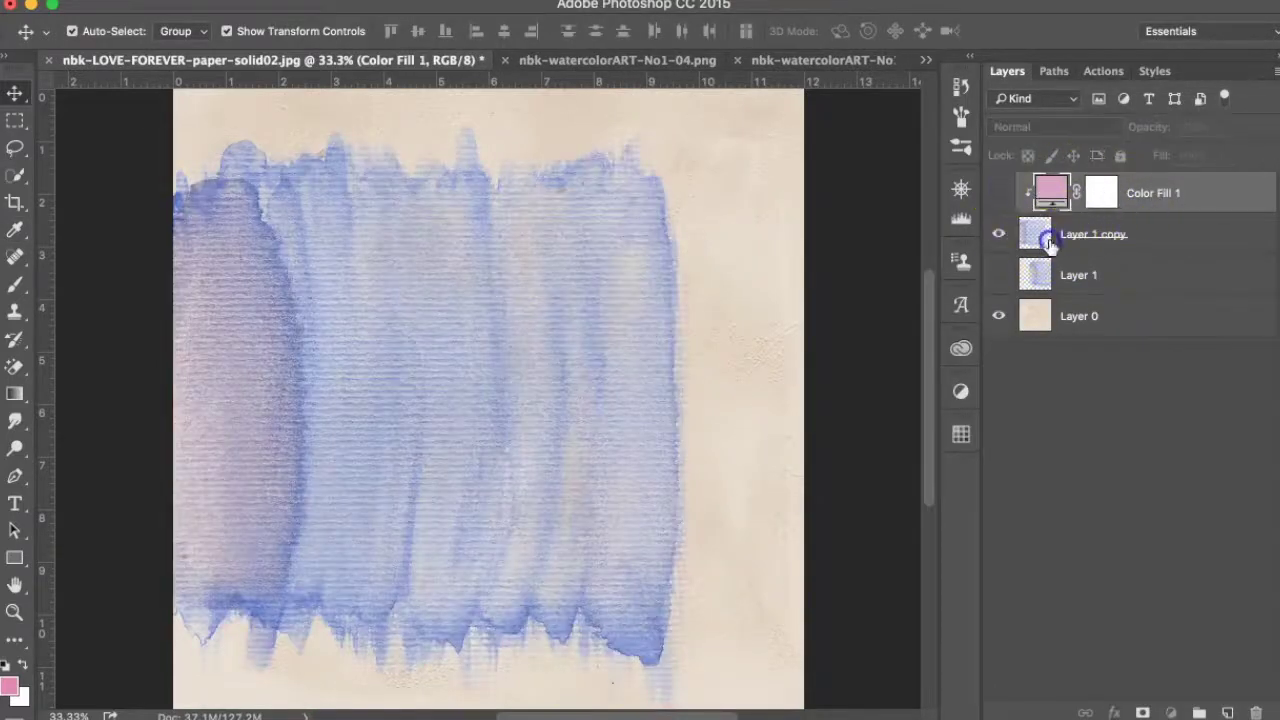
left_click(1045, 237)
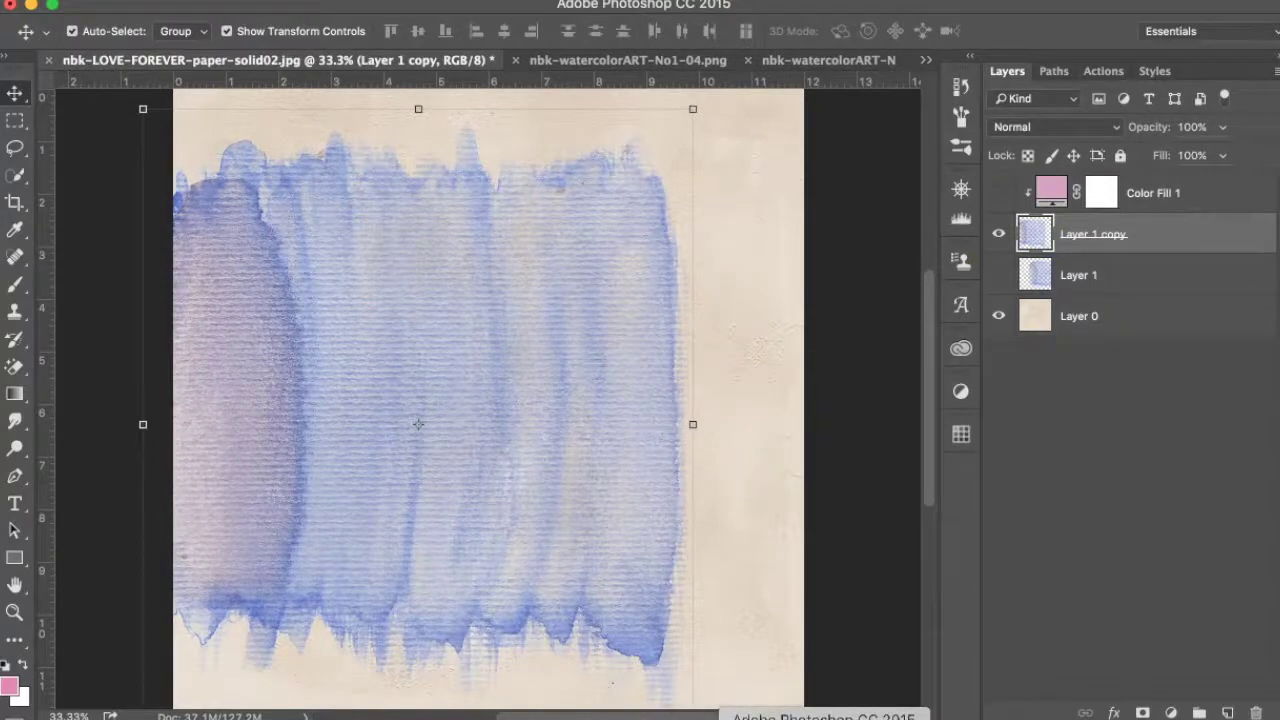
Open nbk-watercolorART-No1-02.png from Adobe Bridge in Photoshop and place its artwork over the paper's upper-right area.
left_click(717, 717)
left_click(1162, 328)
left_click_drag(1124, 258, 795, 716)
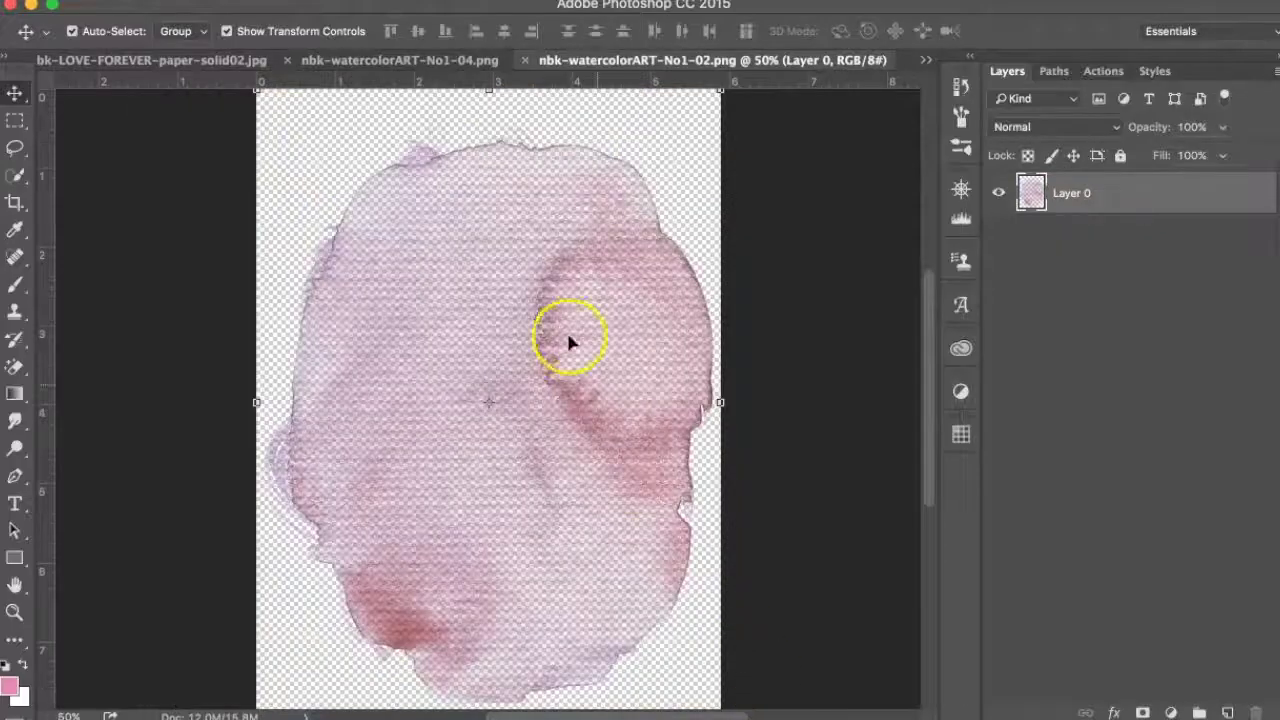
left_click_drag(394, 214, 218, 62)
left_click_drag(590, 186, 646, 179)
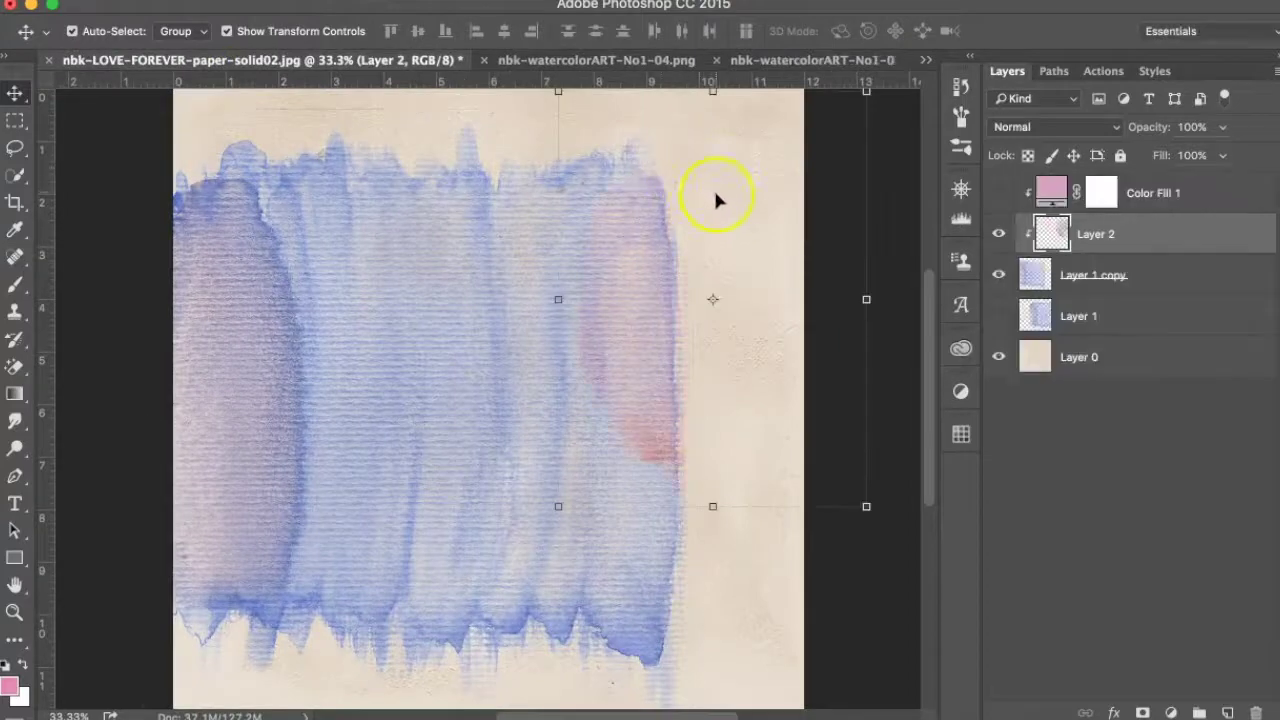
Move Layer 2 above Color Fill 1, release its clipping mask and shift its artwork further toward the paper's upper-right corner.
left_click_drag(1085, 238, 1090, 175)
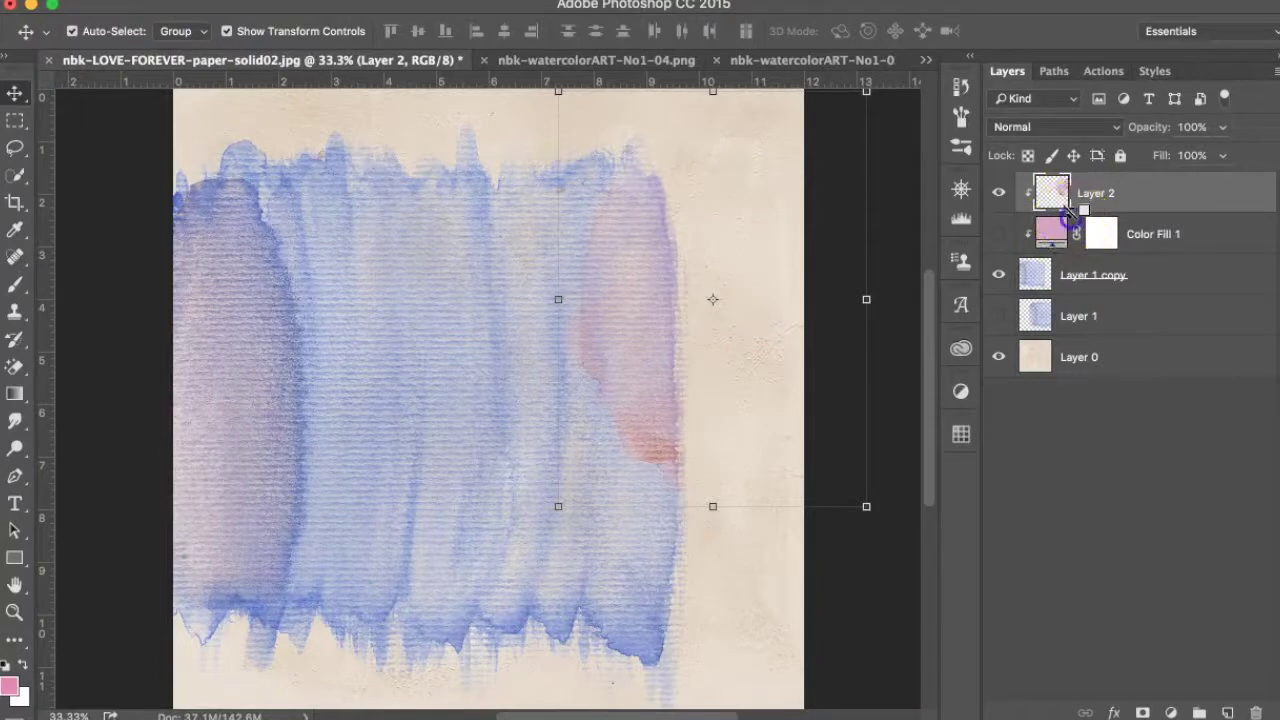
left_click(1070, 212, "alt")
left_click_drag(713, 213, 746, 146)
Set Layer 2's blend mode to Color Burn, and hide both Layer 2 and Layer 1 copy.
left_click(1062, 127)
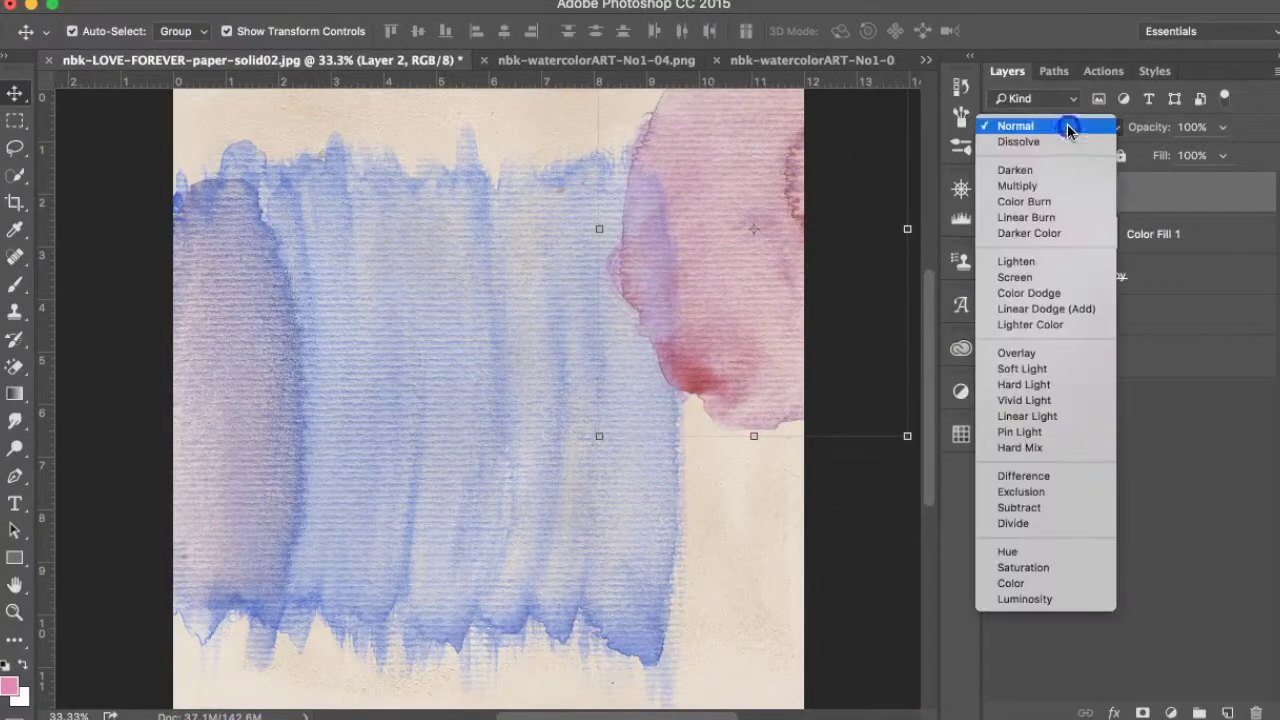
left_click(1062, 203)
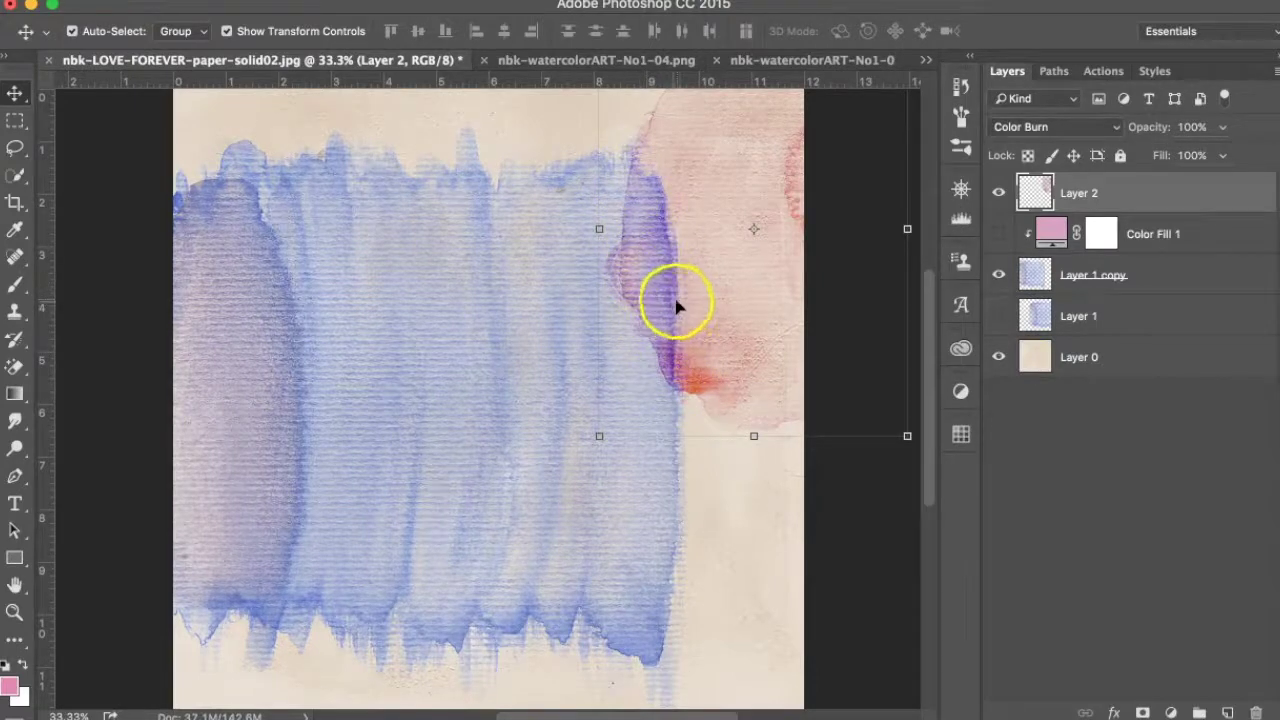
left_click(998, 192)
left_click(998, 276)
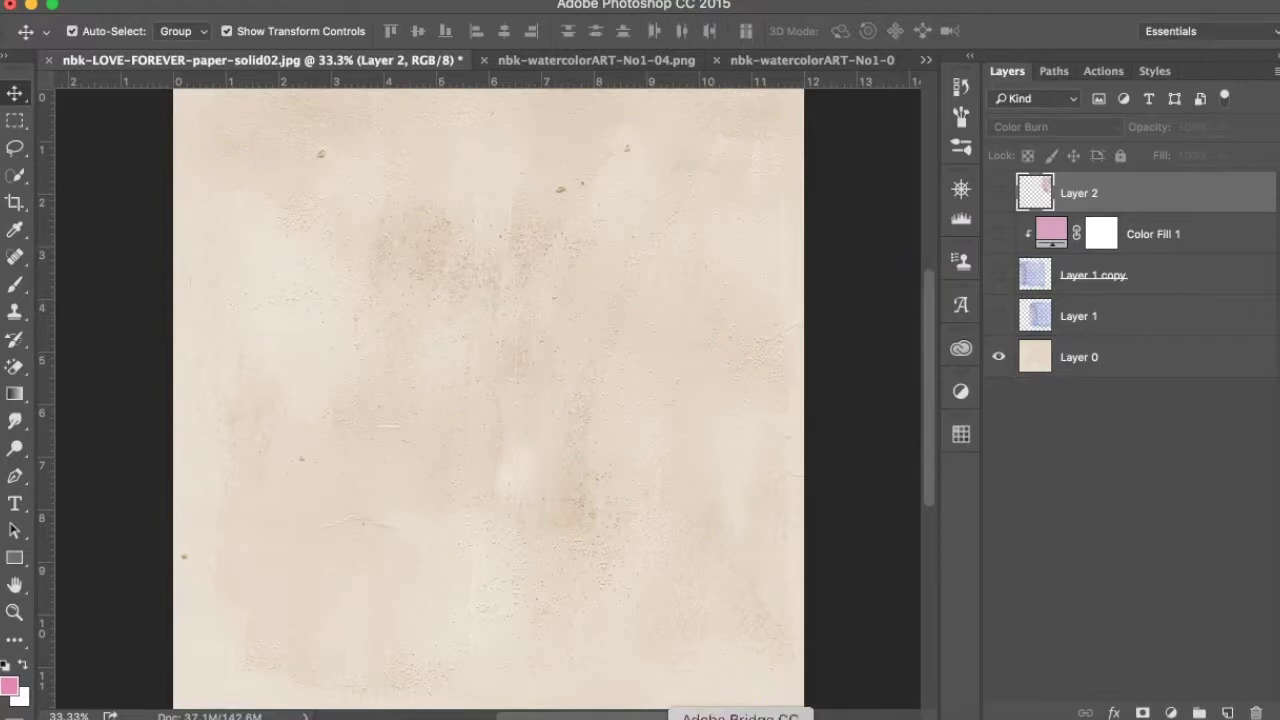
Close the nbk-watercolorART-No1-04.png and nbk-watercolorART-No1-02.png documents, keeping only the paper document open.
left_click(540, 61)
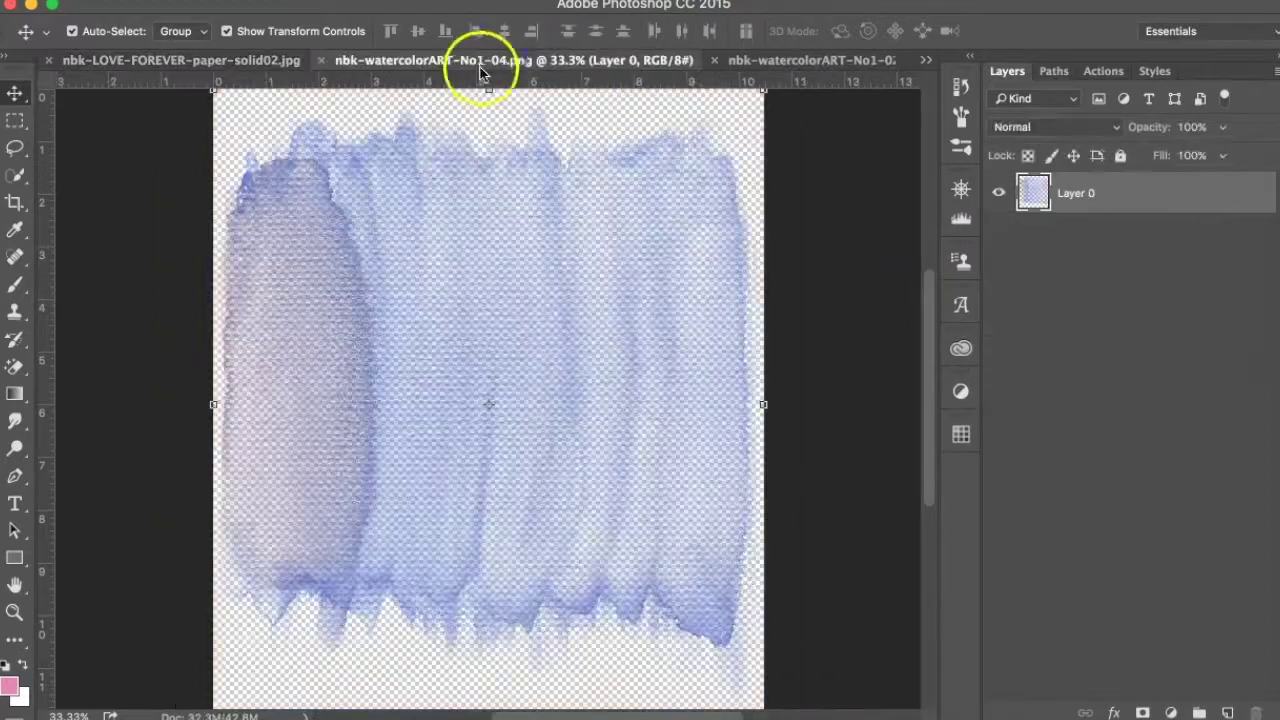
left_click(322, 61)
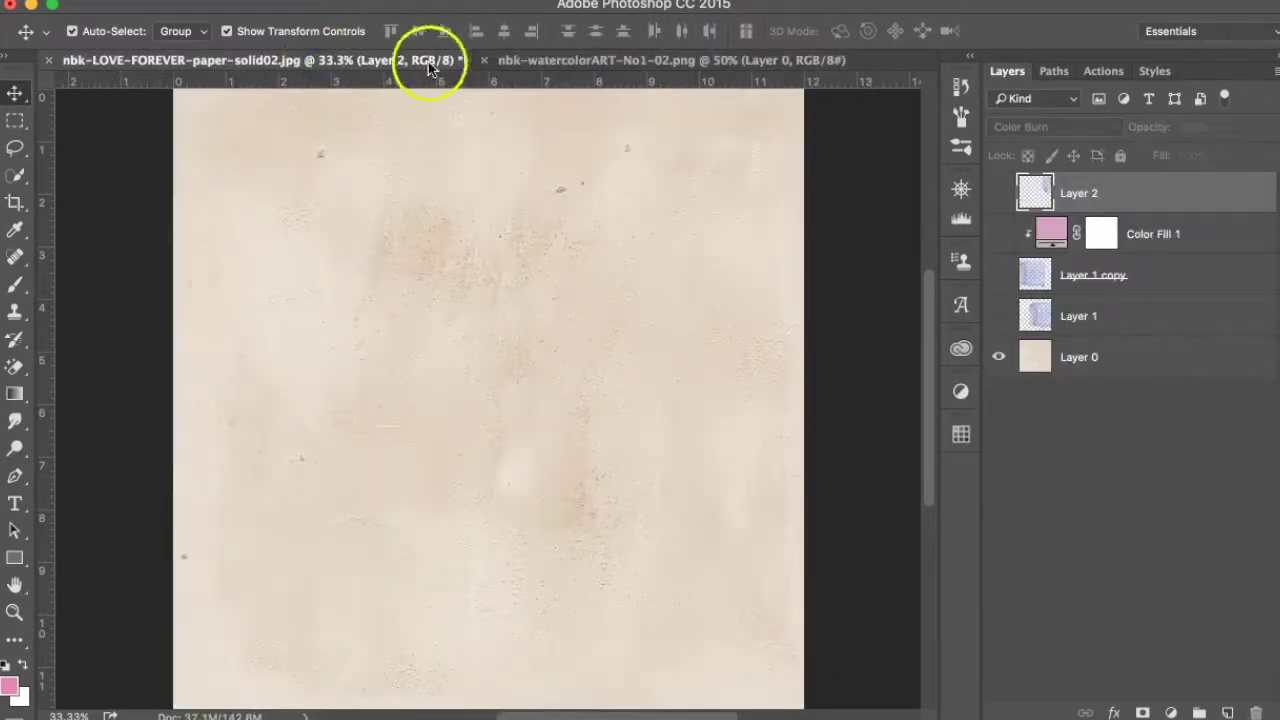
left_click(527, 63)
left_click(483, 61)
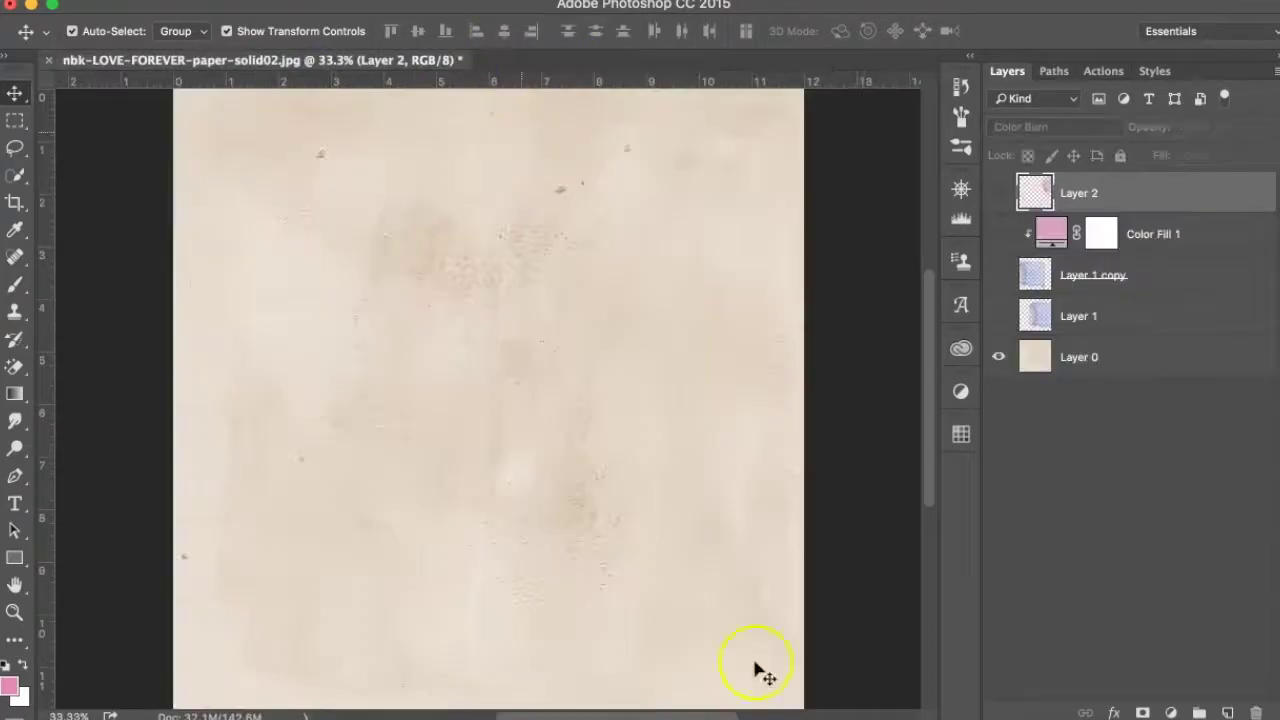
Browse the nbk-watercolorART-No02 folder in Adobe Bridge for its watercolor images and brush file, and return to Photoshop.
left_click(740, 717)
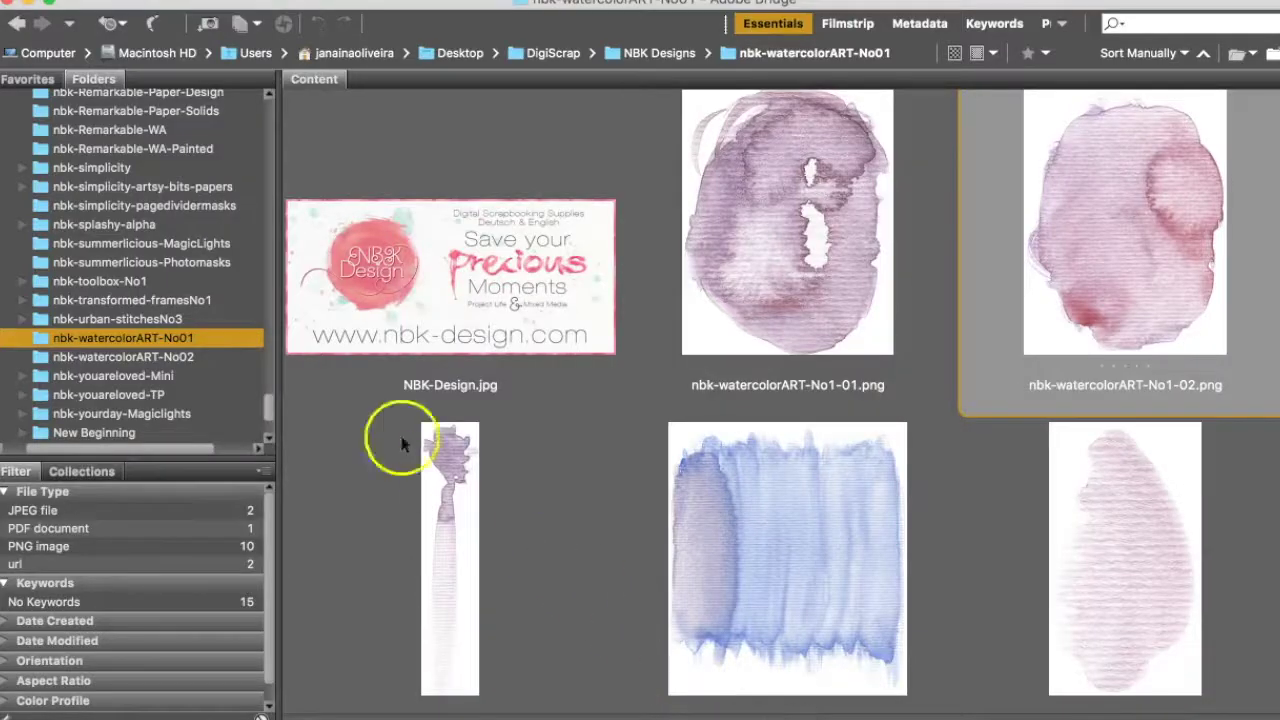
left_click(218, 357)
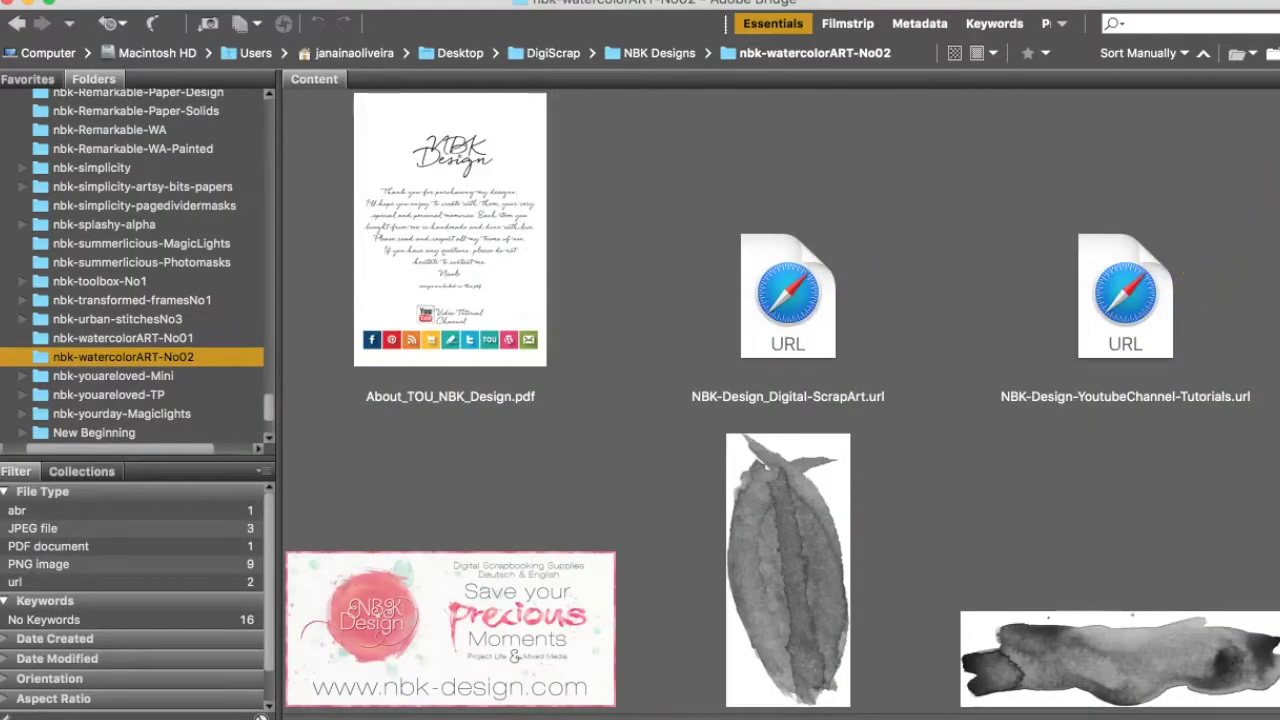
scroll(780, 400, "down", 10)
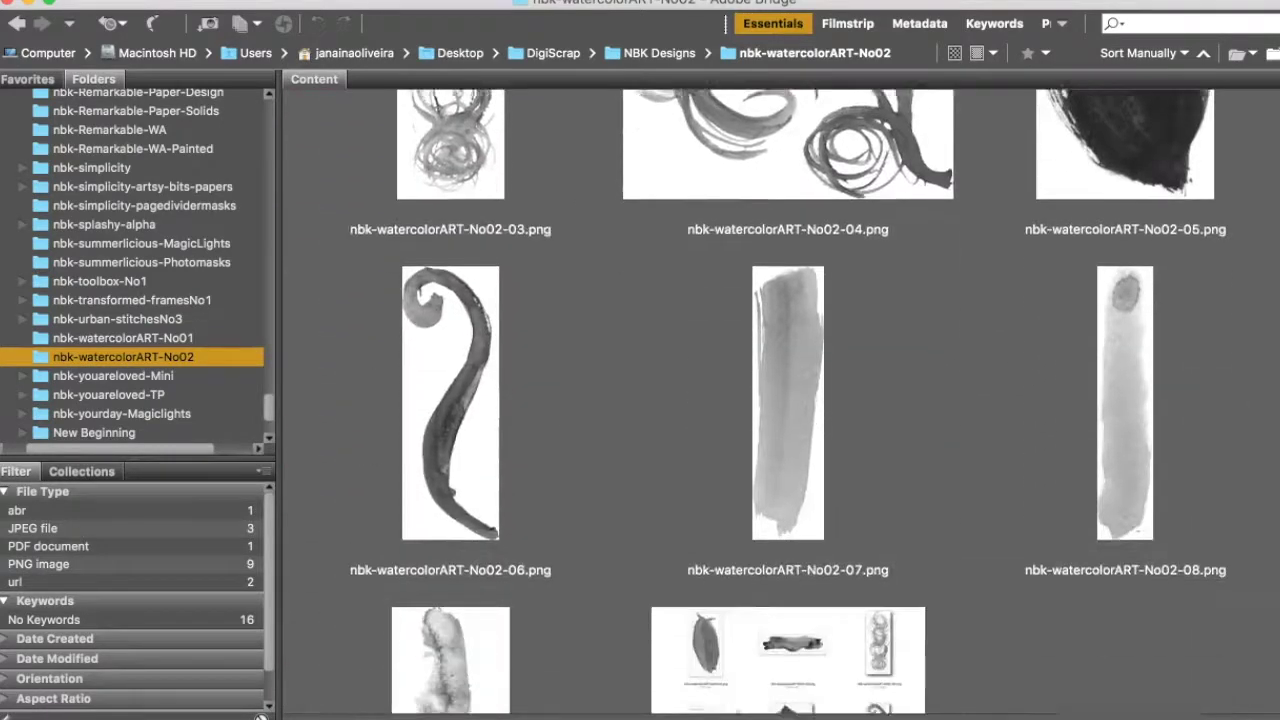
scroll(780, 400, "down", 6)
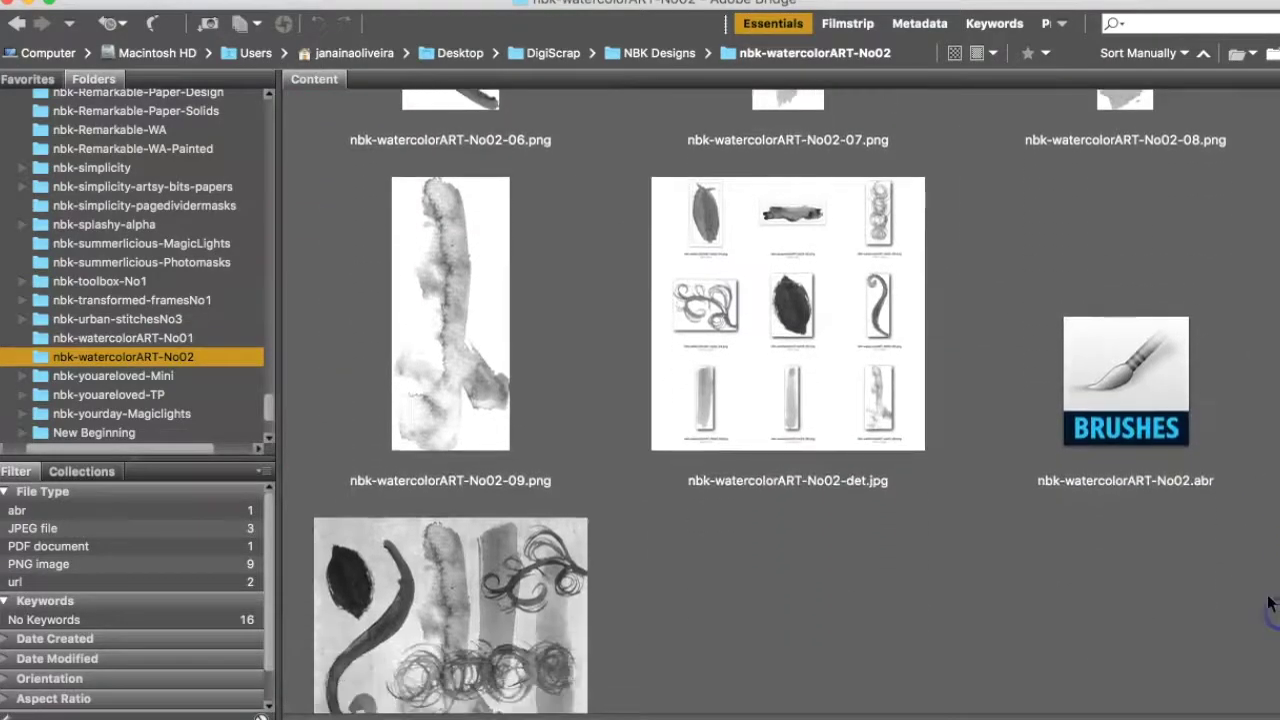
scroll(780, 400, "up", 15)
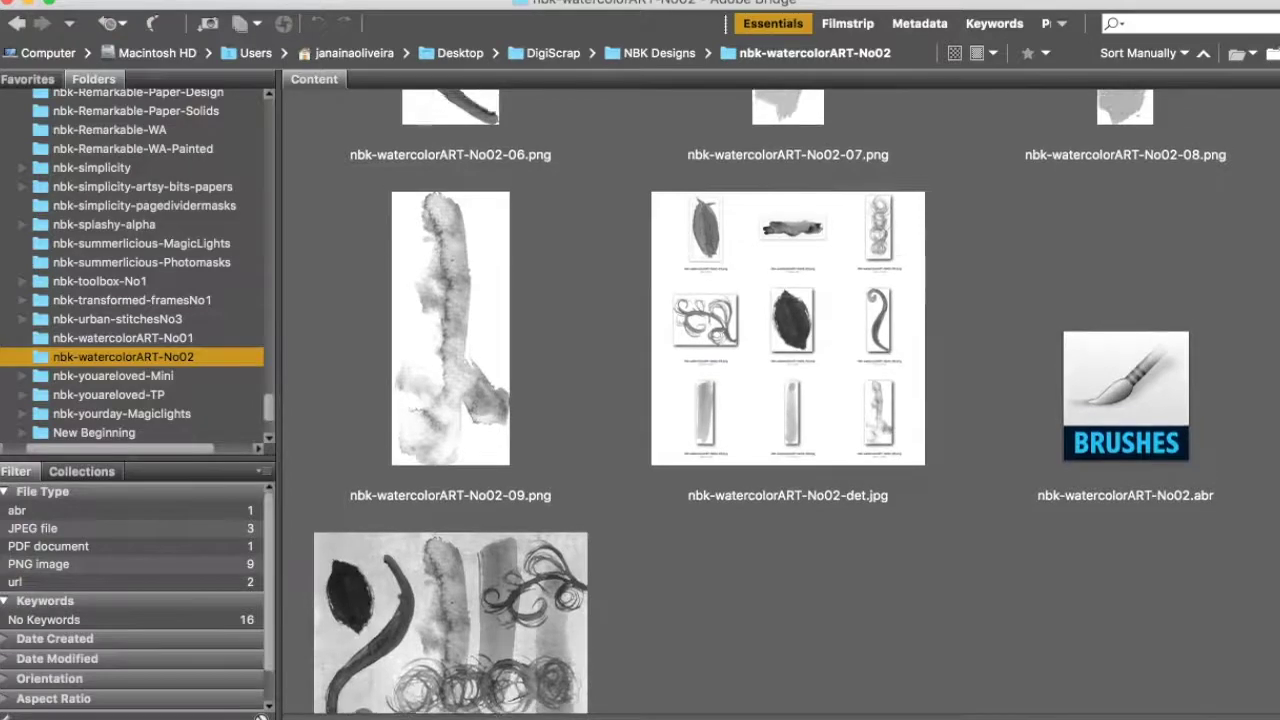
scroll(780, 400, "down", 15)
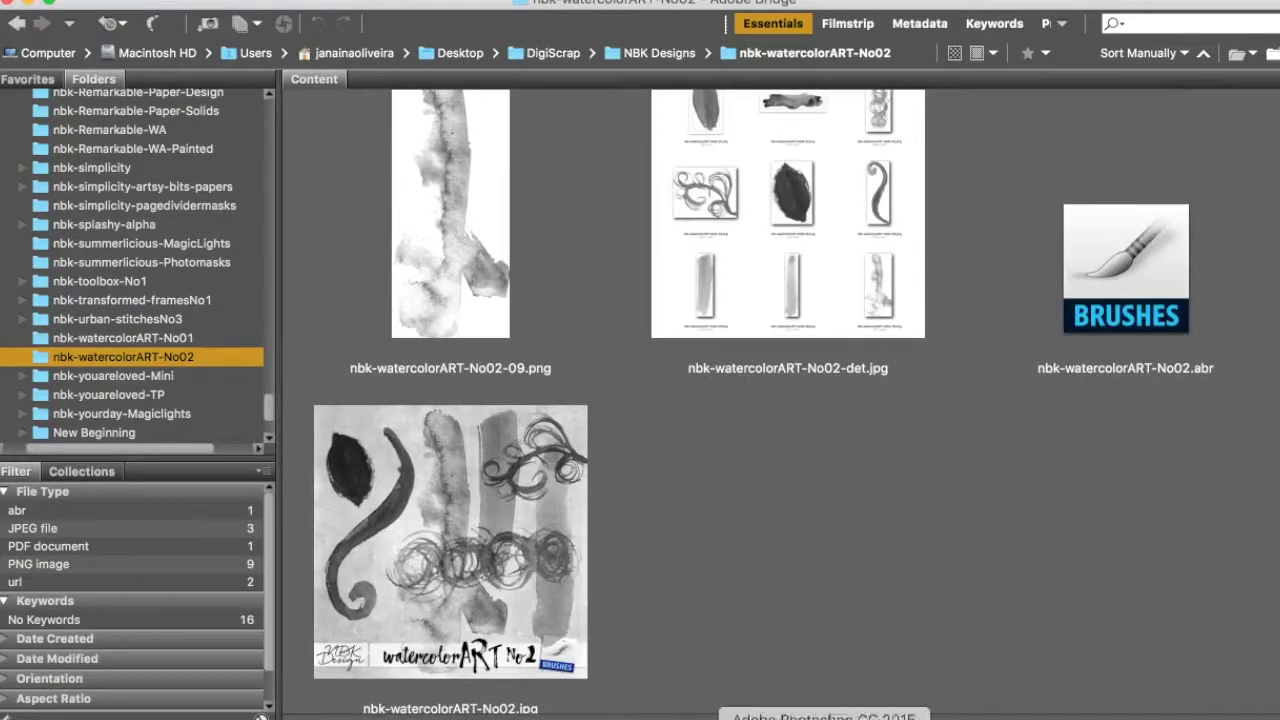
left_click(824, 718)
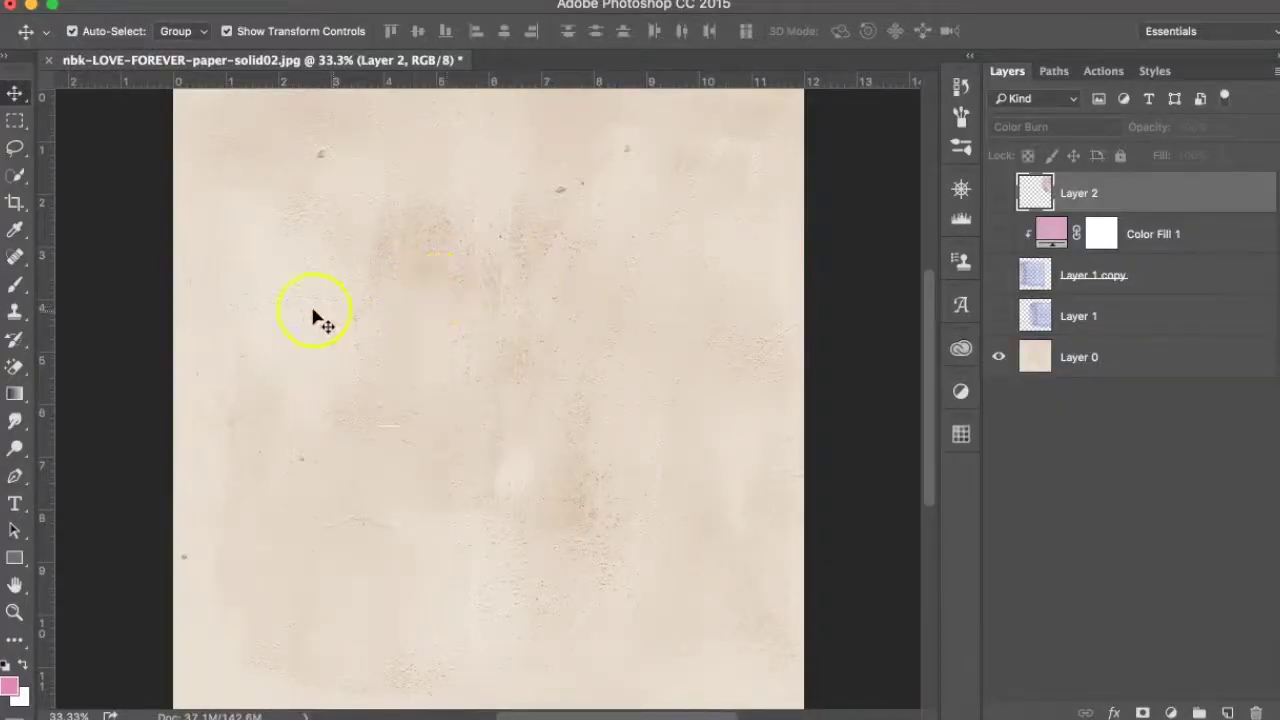
Activate the Brush tool and choose the 2381 px vertical watercolor stroke from the loaded brush presets.
left_click(28, 290)
left_click(101, 32)
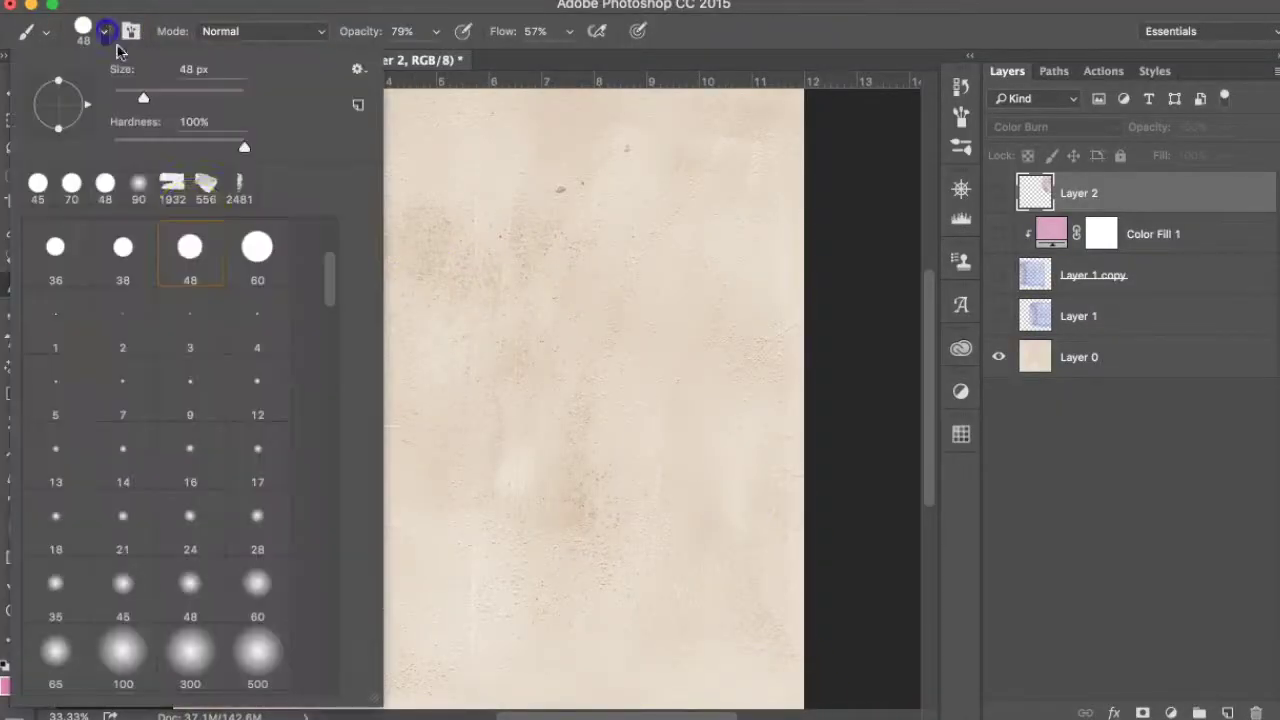
mouse_move(329, 289)
left_mouse_down()
mouse_move(363, 471)
mouse_move(343, 646)
mouse_move(340, 631)
left_mouse_up()
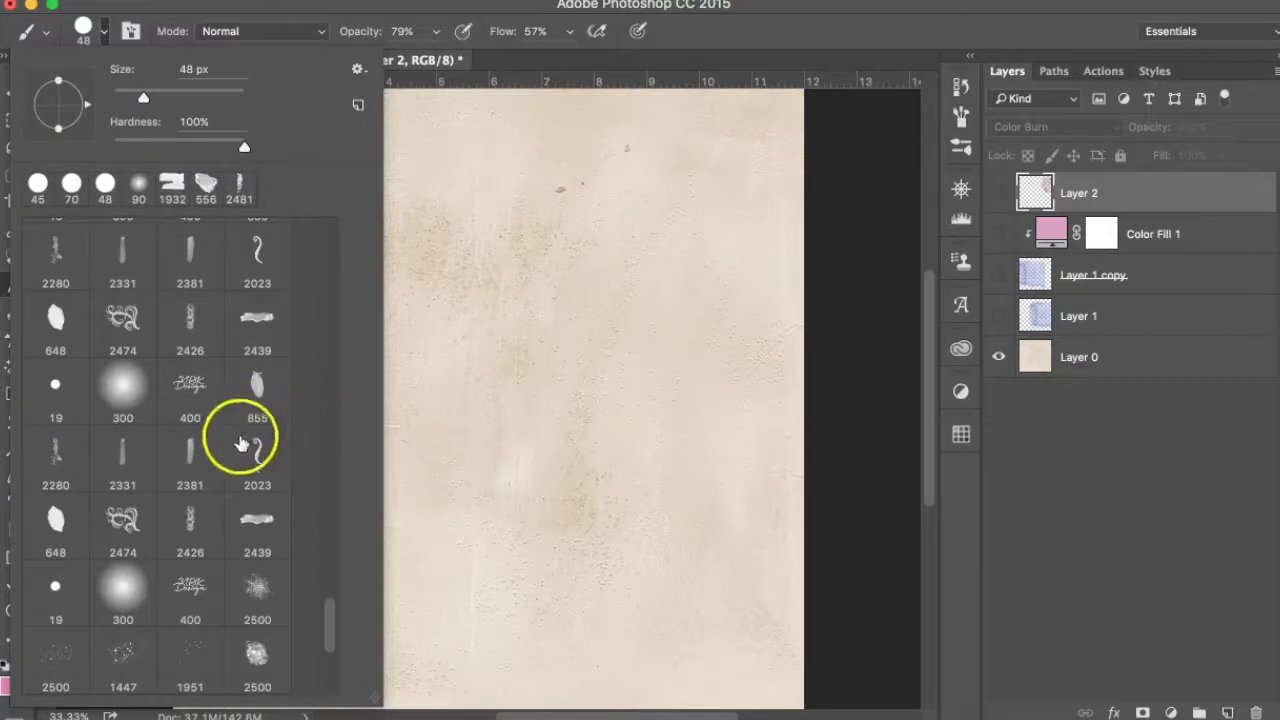
left_click_drag(186, 550, 231, 502)
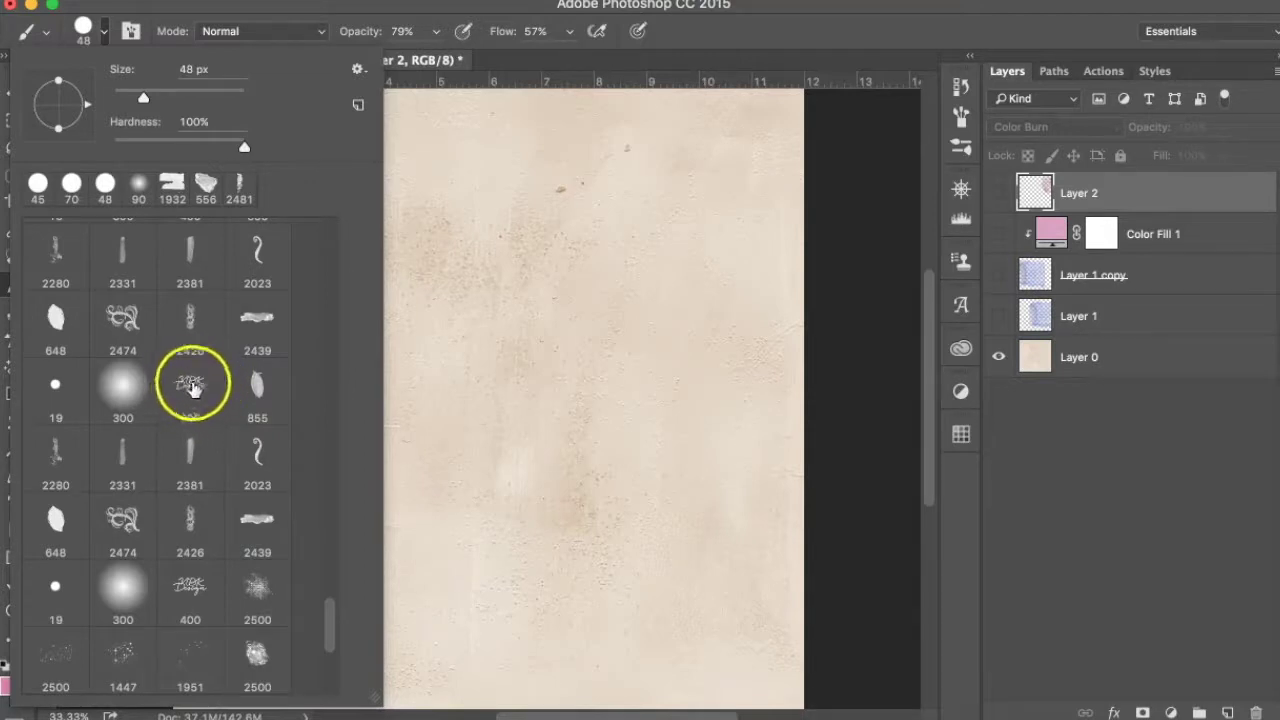
left_click_drag(331, 611, 334, 603)
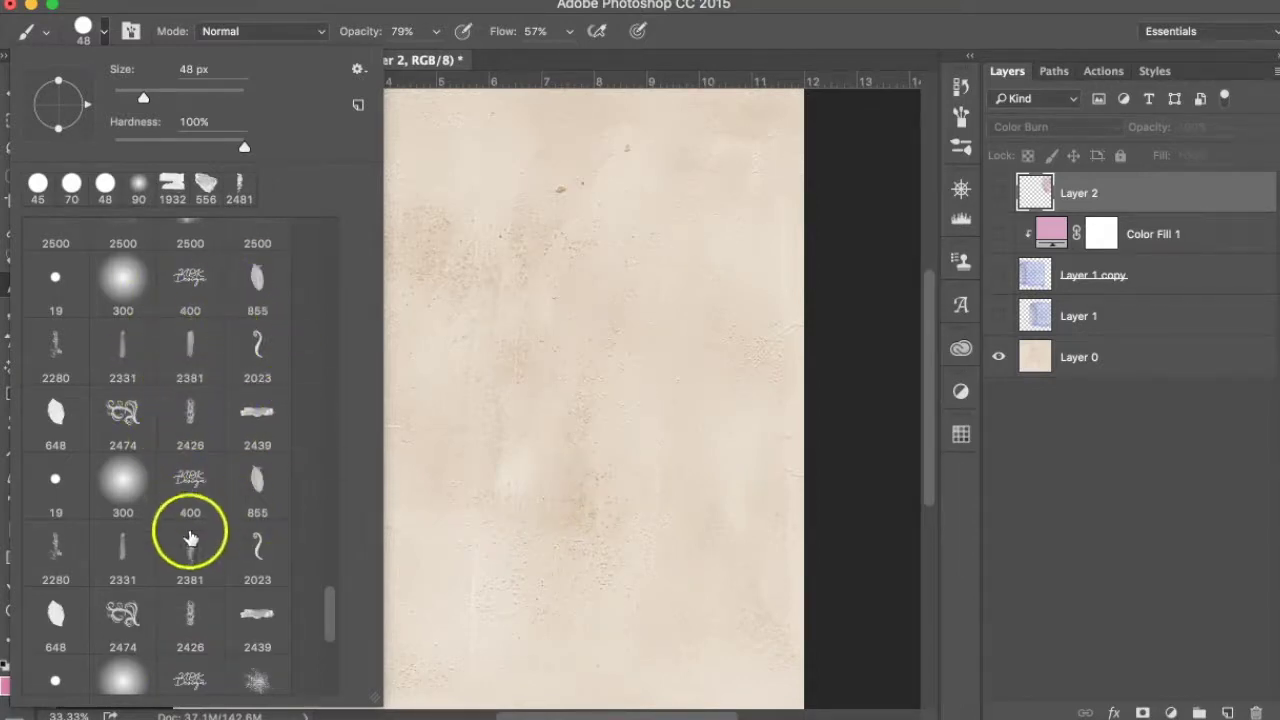
left_click_drag(327, 614, 327, 620)
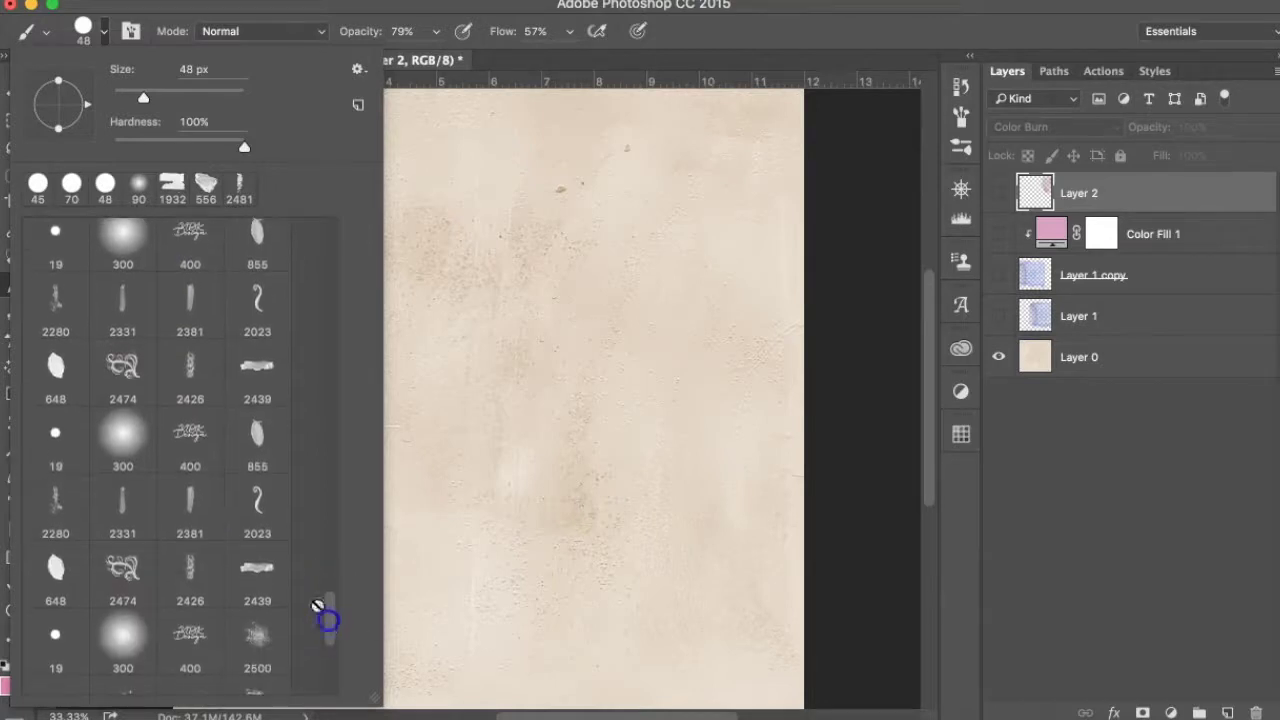
left_click(191, 500)
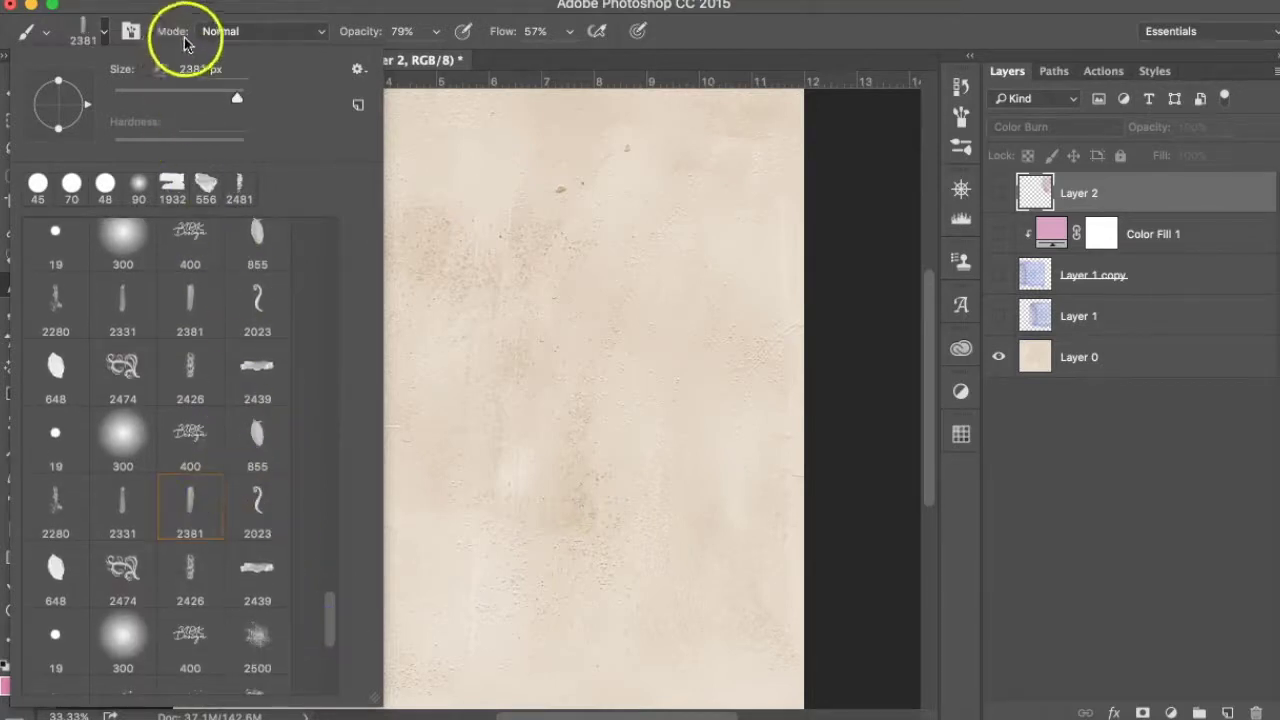
left_click(104, 38)
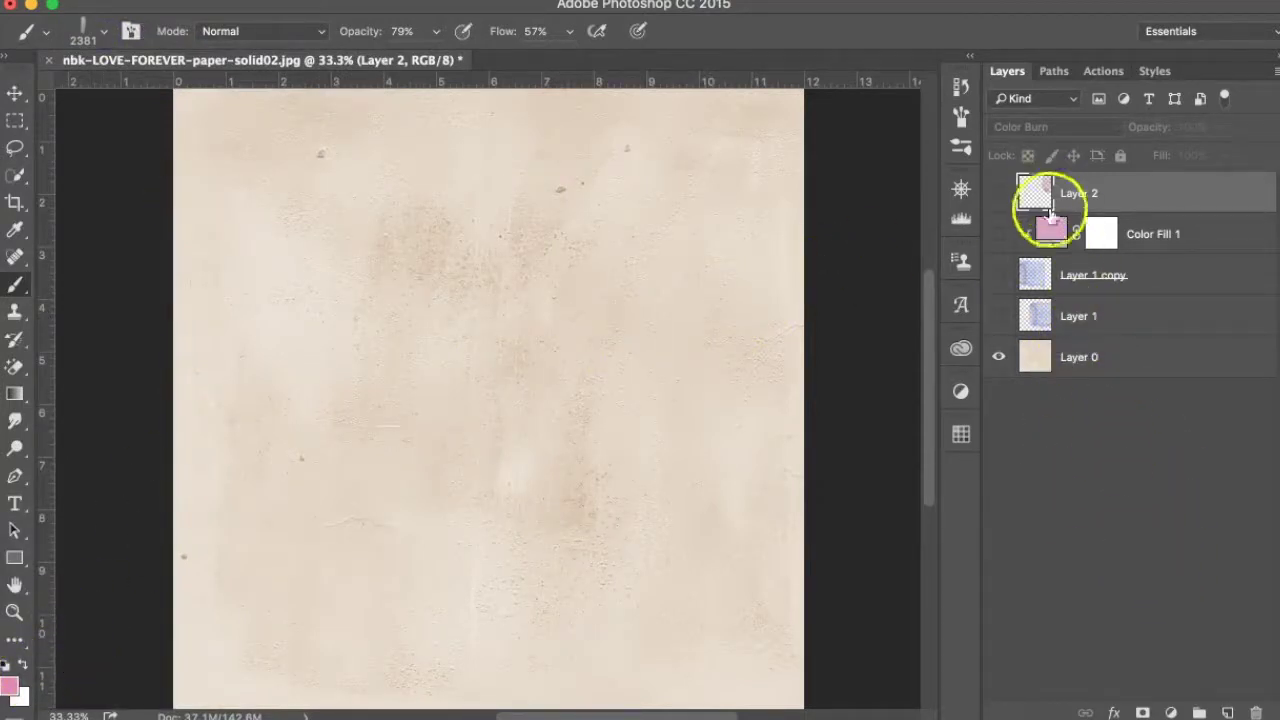
Add a new layer directly above the paper layer and set the Brush tool's foreground color to teal #37beba.
left_click(1092, 354)
left_click(1224, 712)
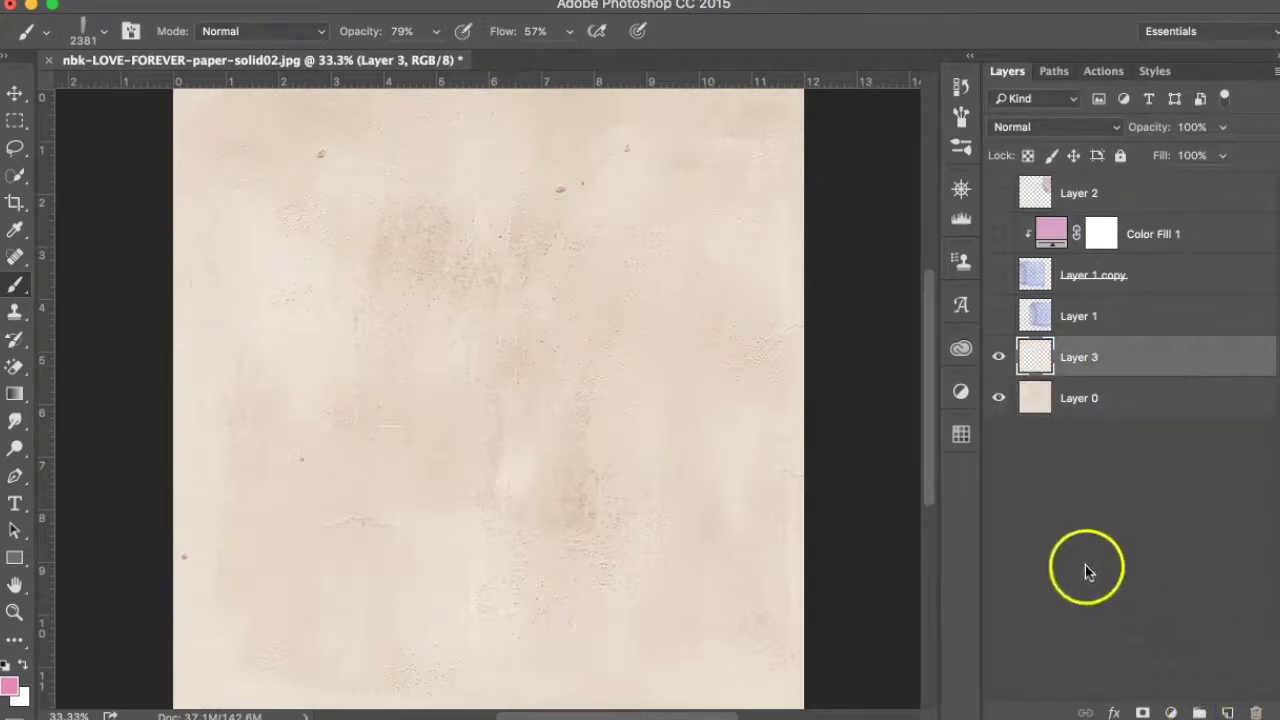
left_click(19, 688)
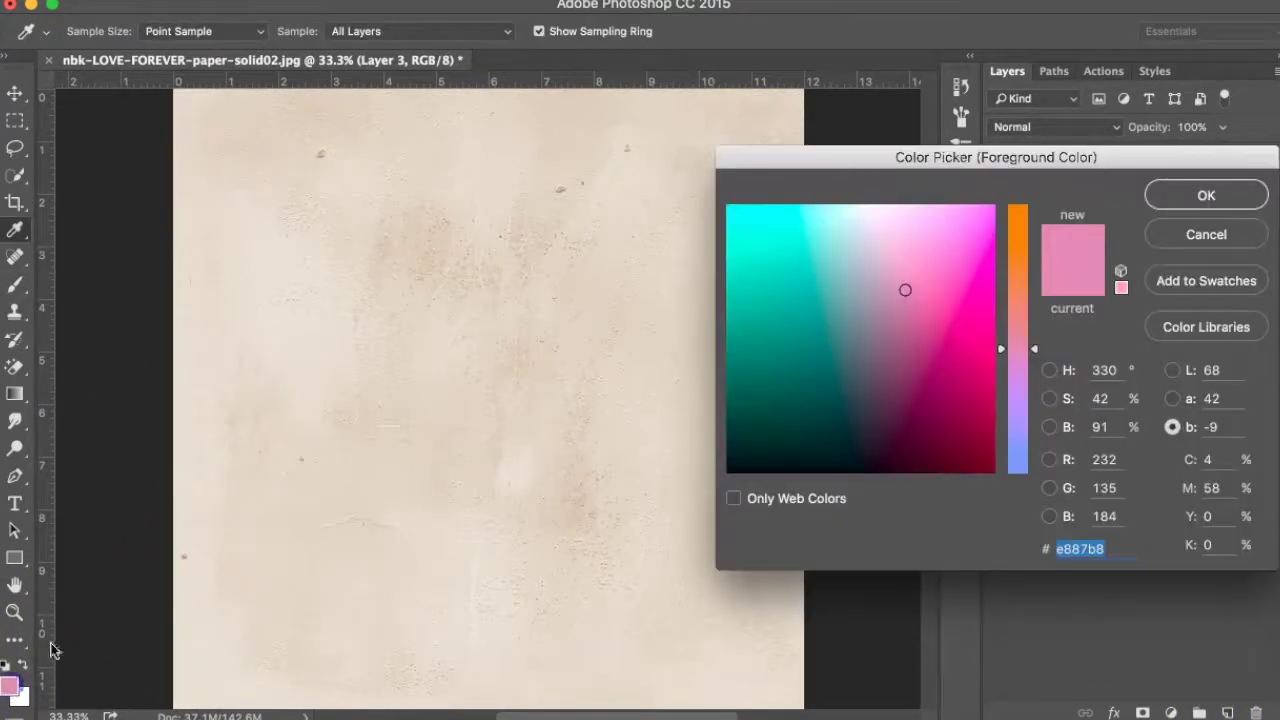
left_click(801, 343)
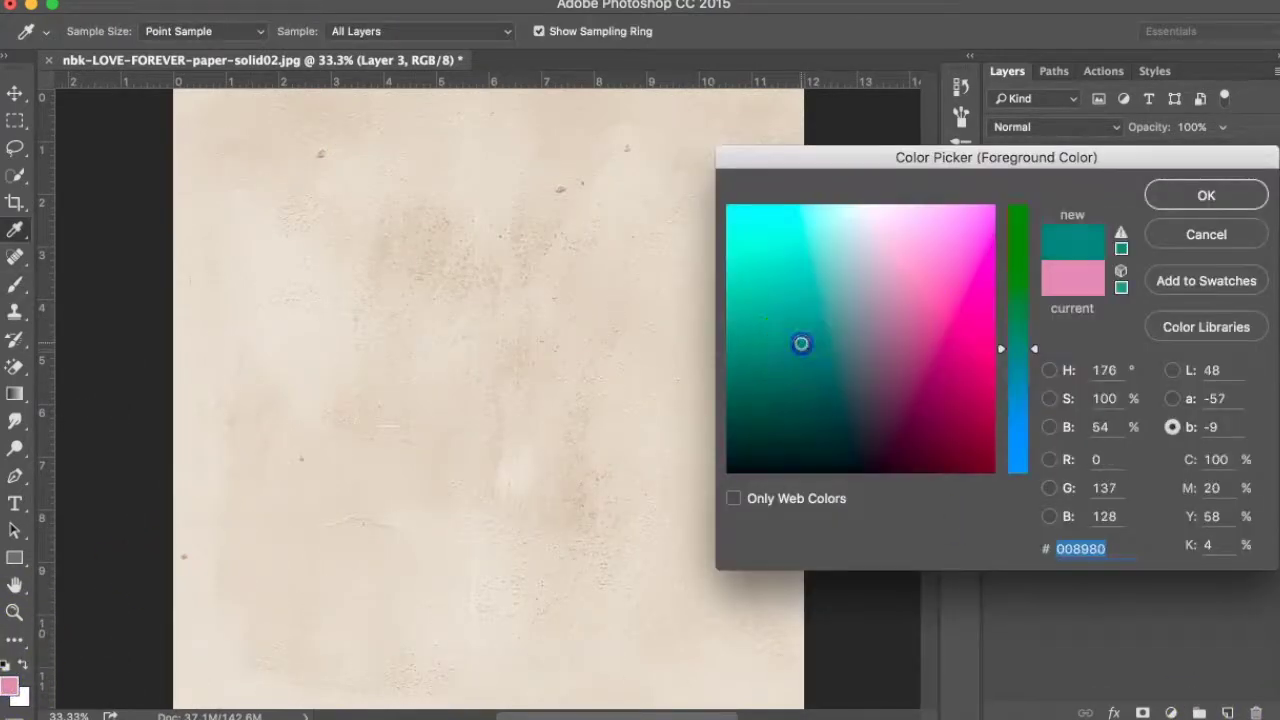
left_click(821, 284)
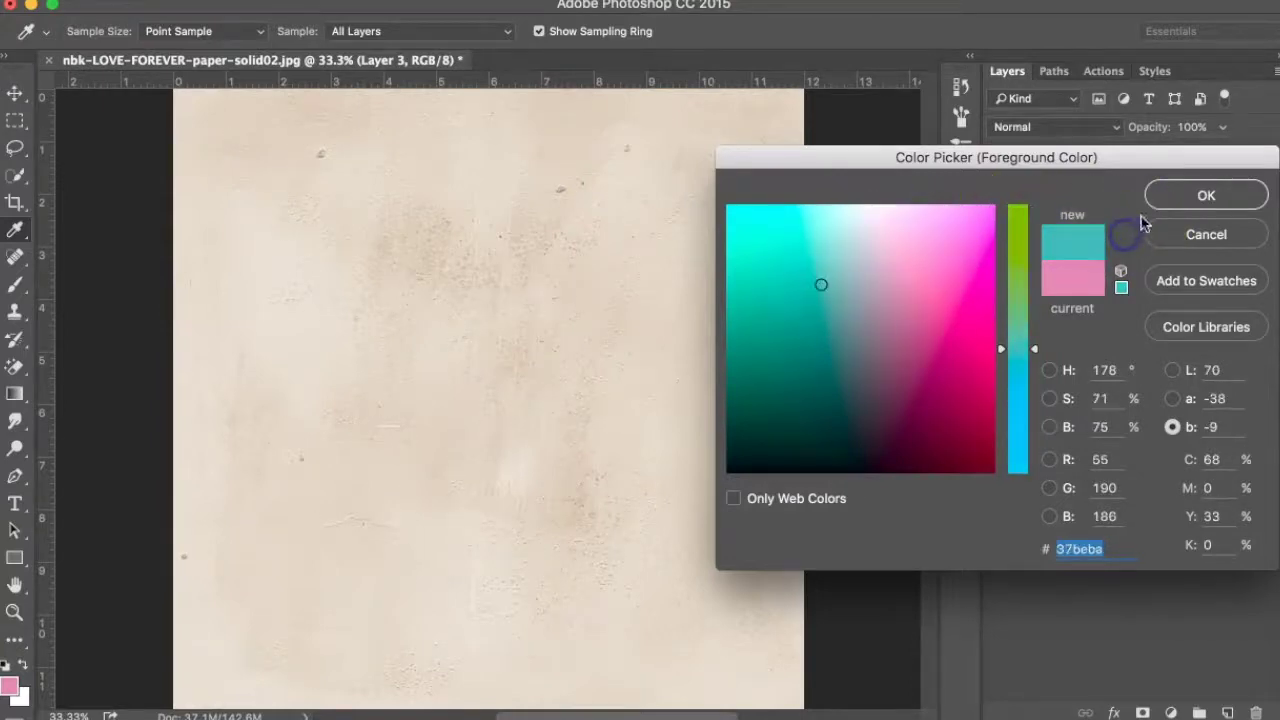
left_click(1200, 196)
key("b")
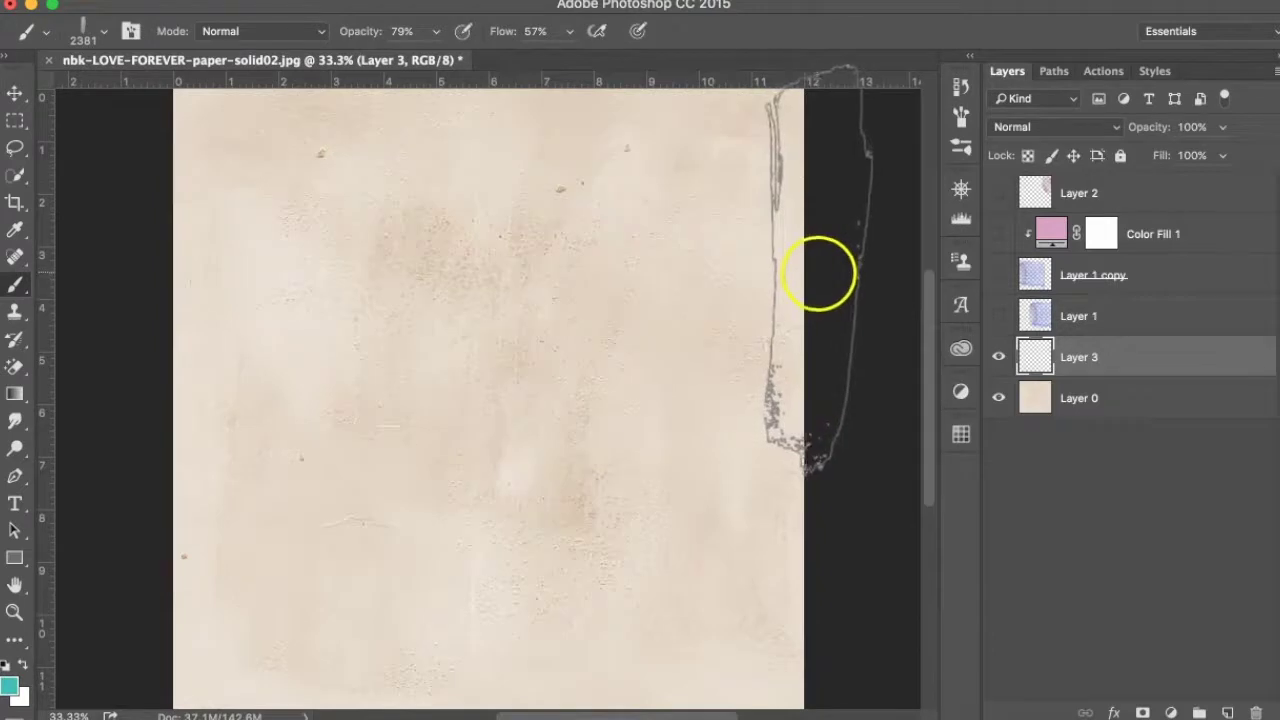
Reduce the brush size to 2100 px and stamp teal watercolor strokes down the right edge of the paper.
scroll(930, 337, "up", 2)
scroll(928, 337, "up", 3)
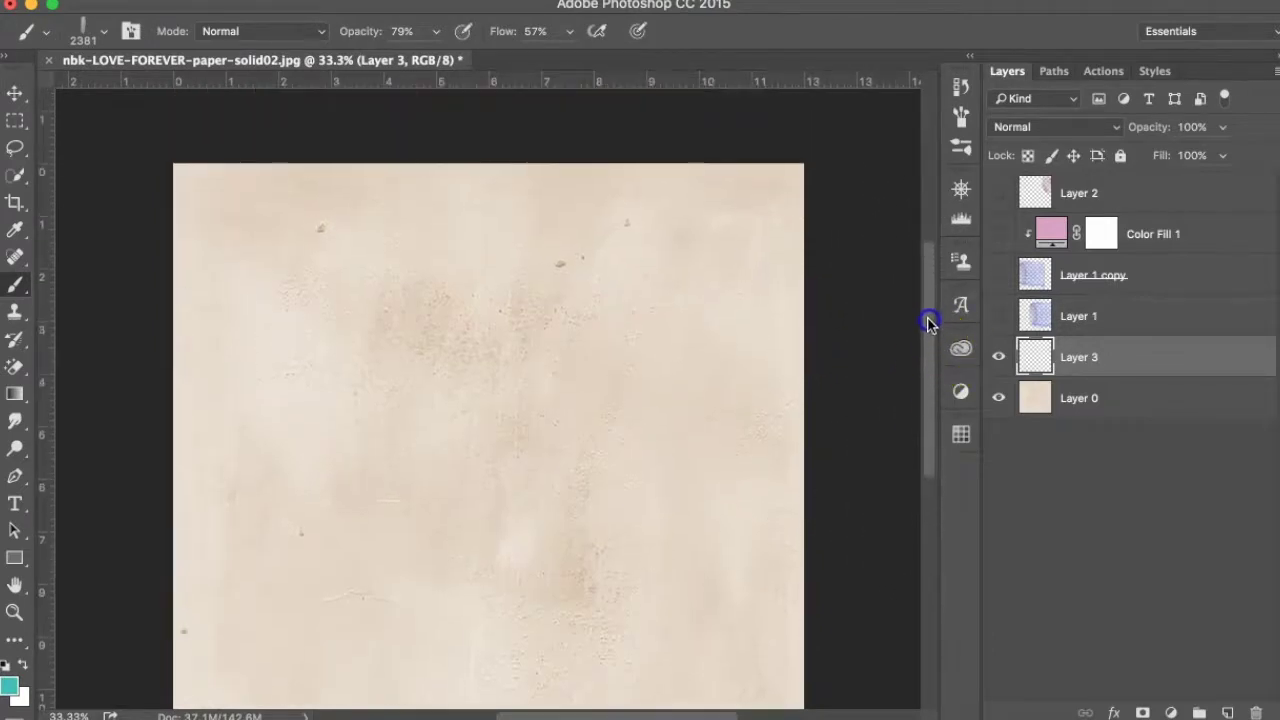
key("bracketleft")
key("bracketleft")
key("bracketleft")
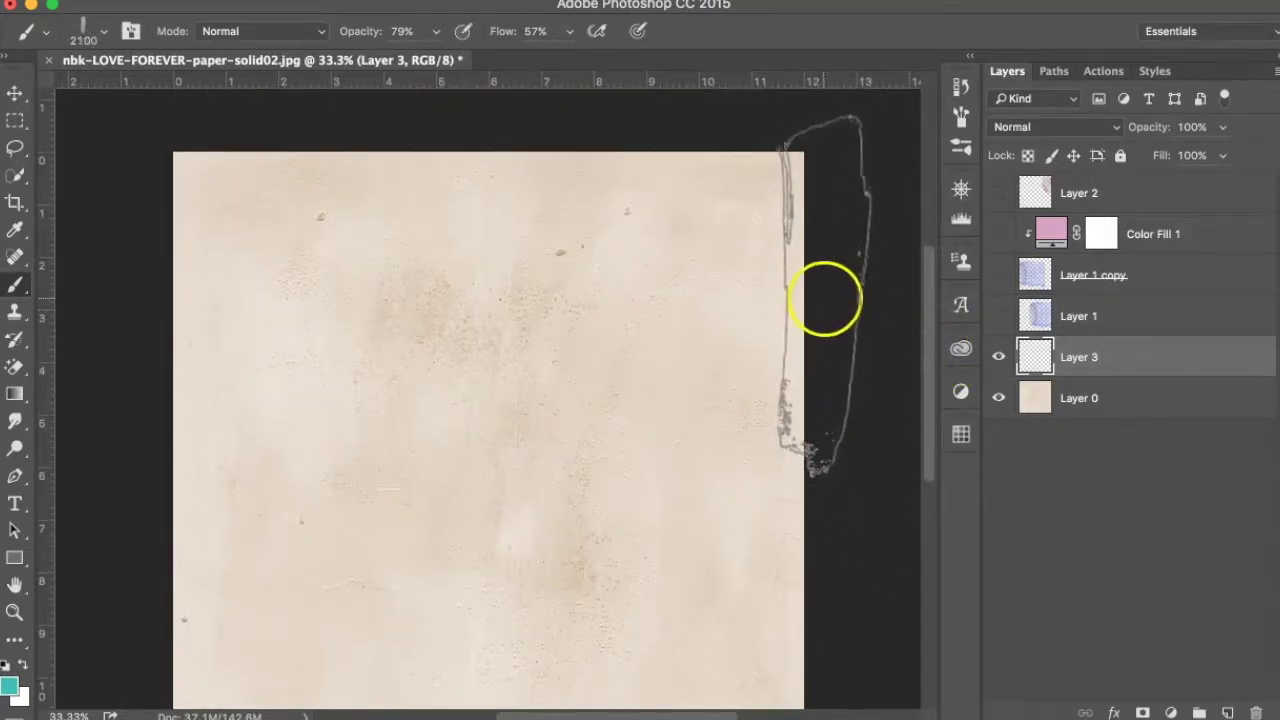
left_click(820, 298)
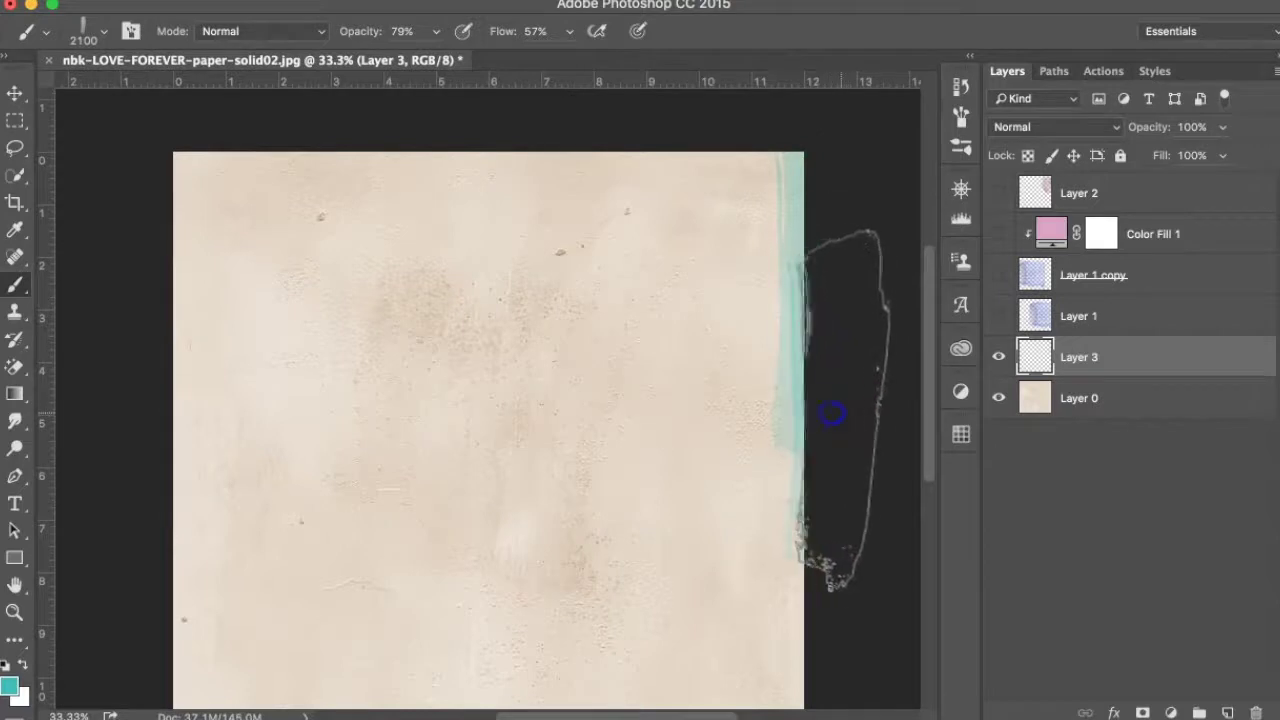
left_click_drag(929, 420, 928, 487)
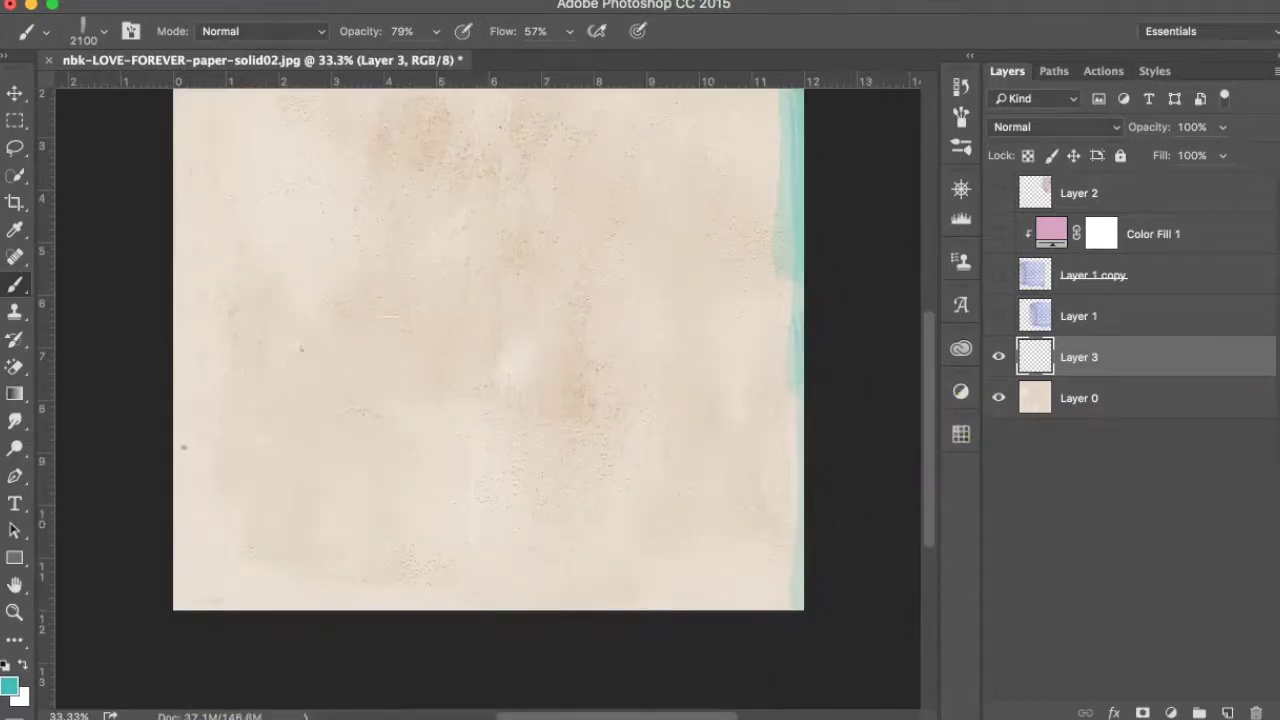
Stamp matching teal watercolor strokes along the full left edge of the paper.
left_click_drag(146, 490, 143, 386)
mouse_move(933, 370)
left_mouse_down()
mouse_move(917, 323)
mouse_move(874, 309)
left_mouse_up()
left_click(145, 271)
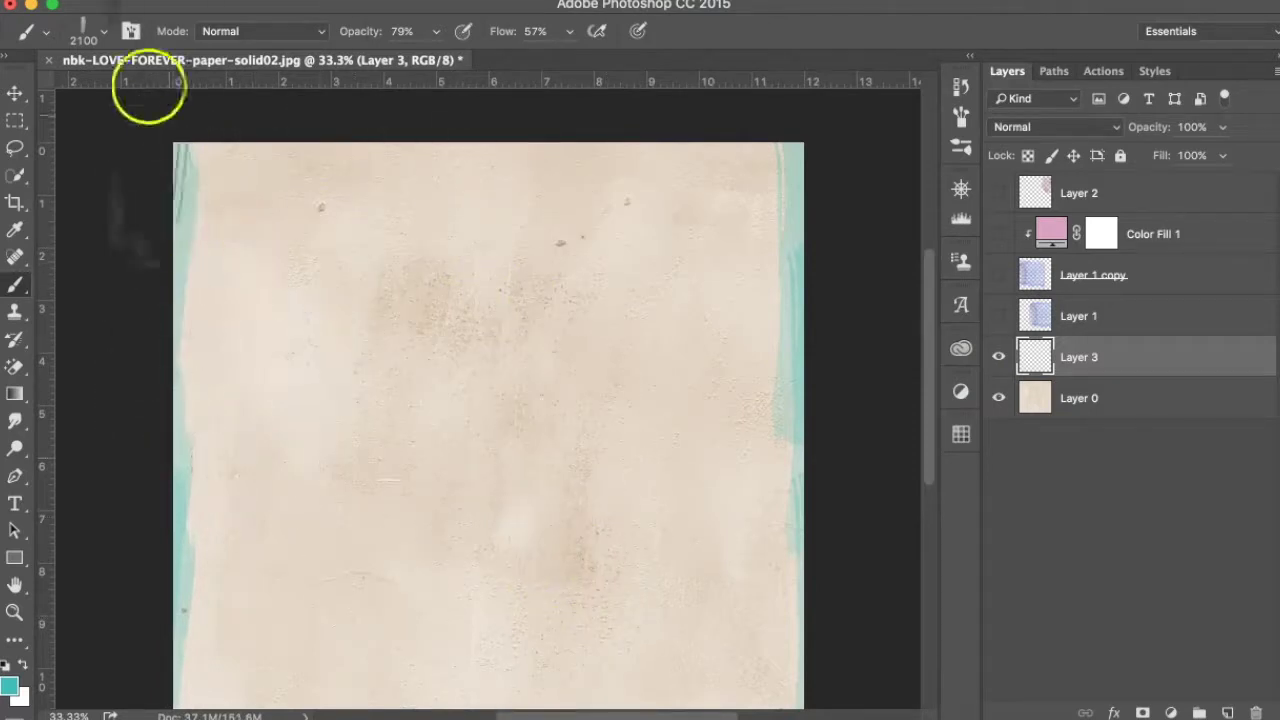
Choose the 2331 px stroke preset and stamp one vertical teal stroke in the upper right part of the paper.
left_click(104, 34)
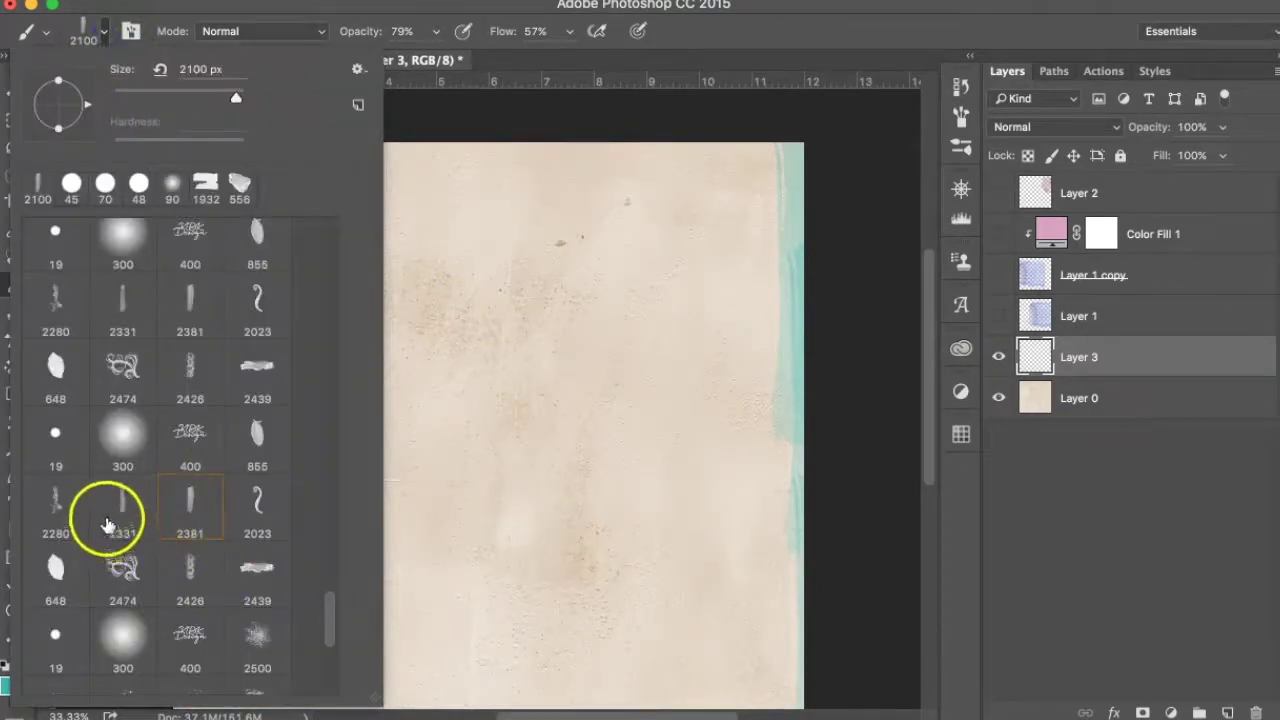
left_click(135, 500)
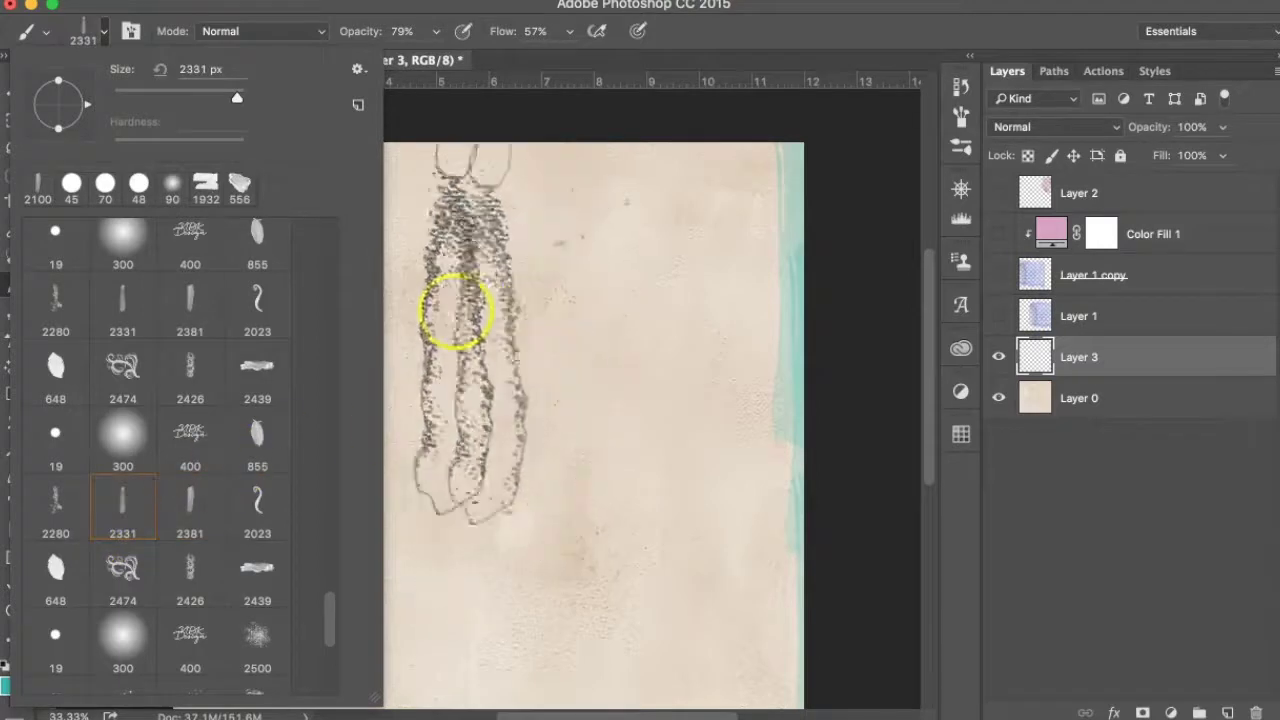
left_click(104, 30)
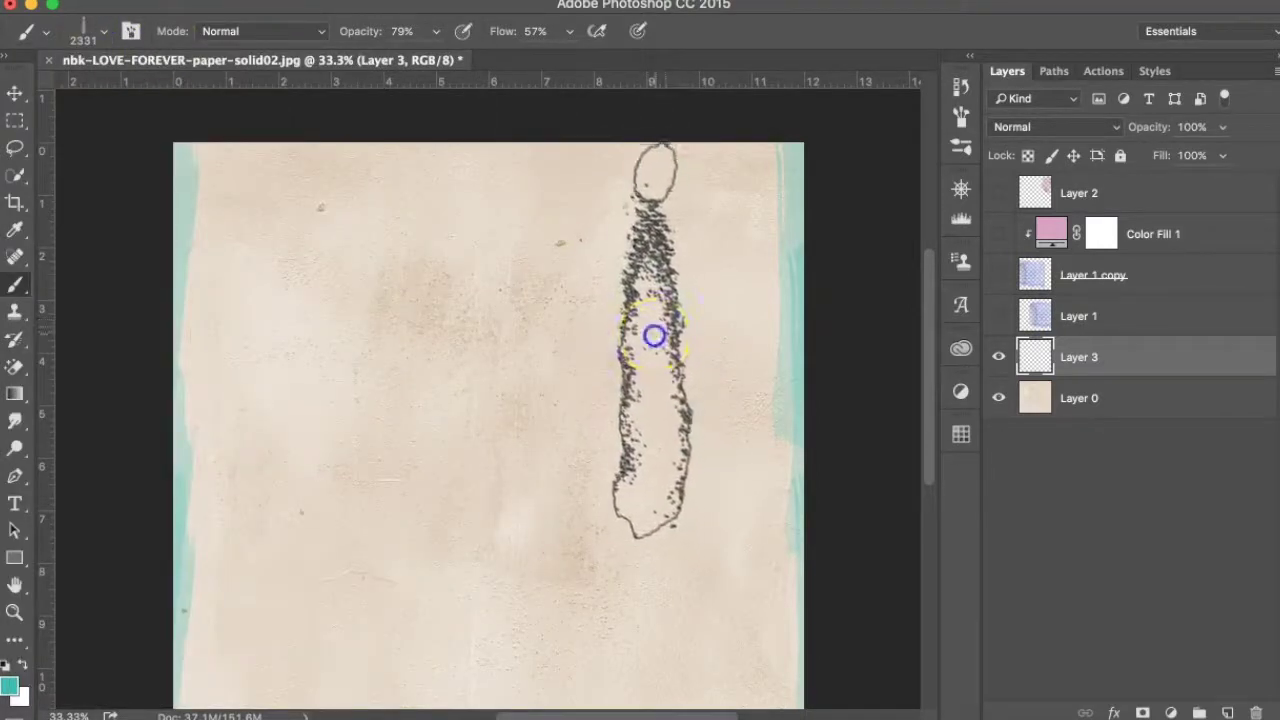
left_click(650, 338)
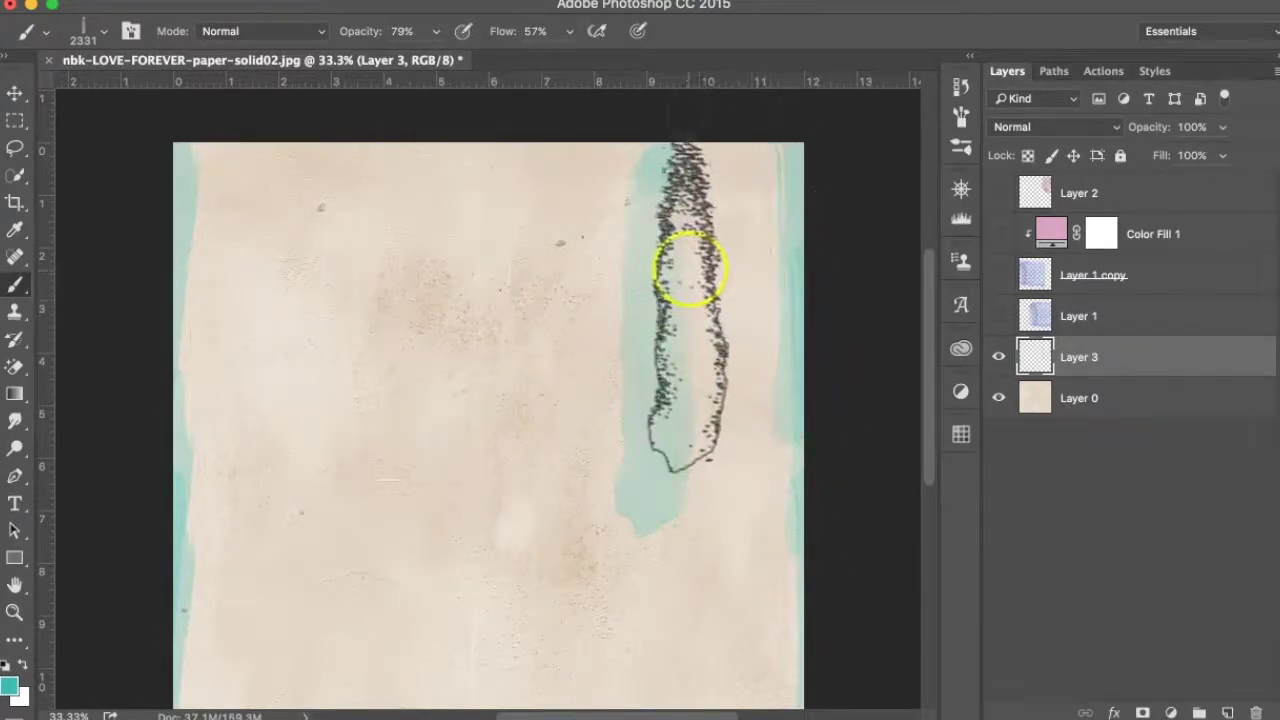
Enable Texture in the brush settings with a plain white pattern, leaving Shape Dynamics off.
left_click(964, 115)
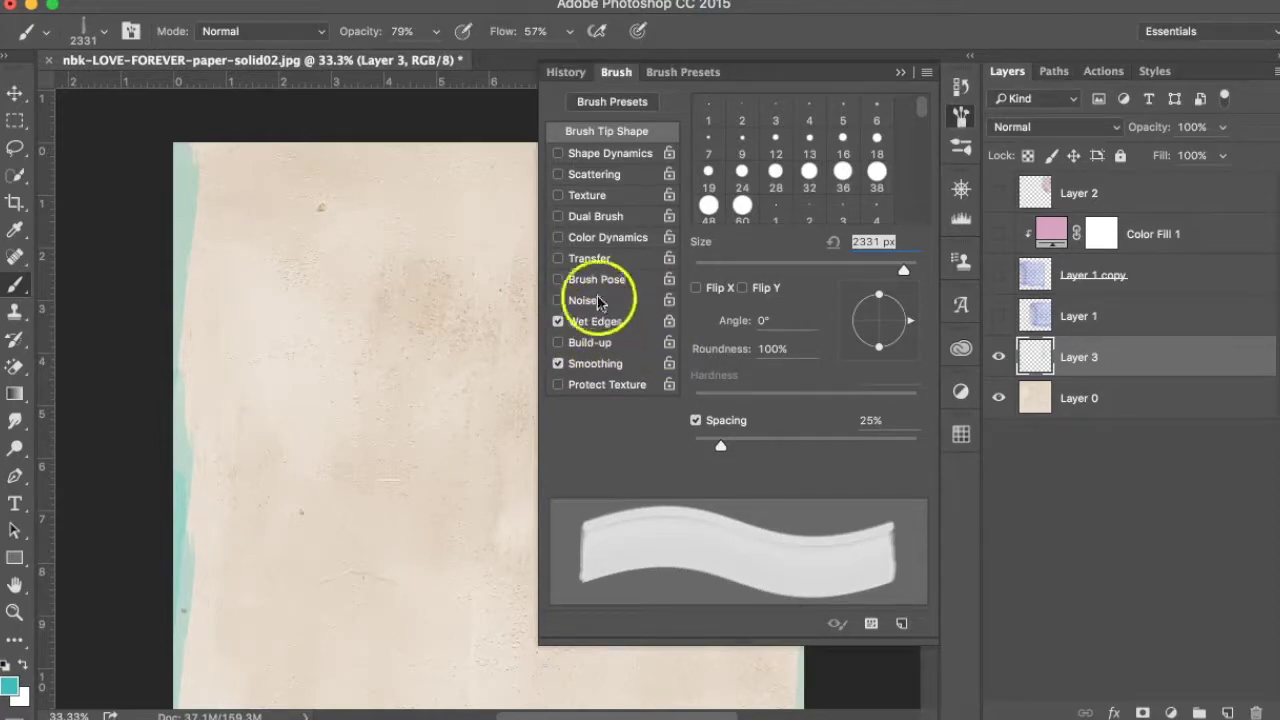
left_click(620, 156)
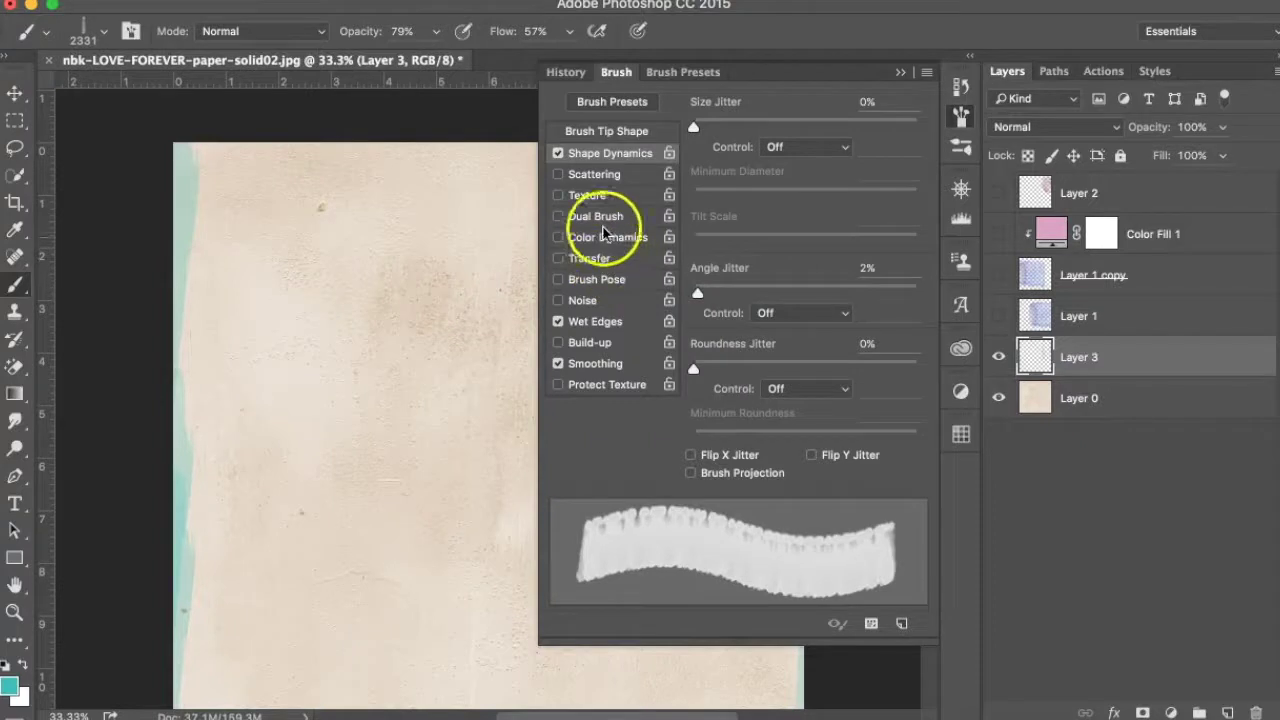
left_click(556, 155)
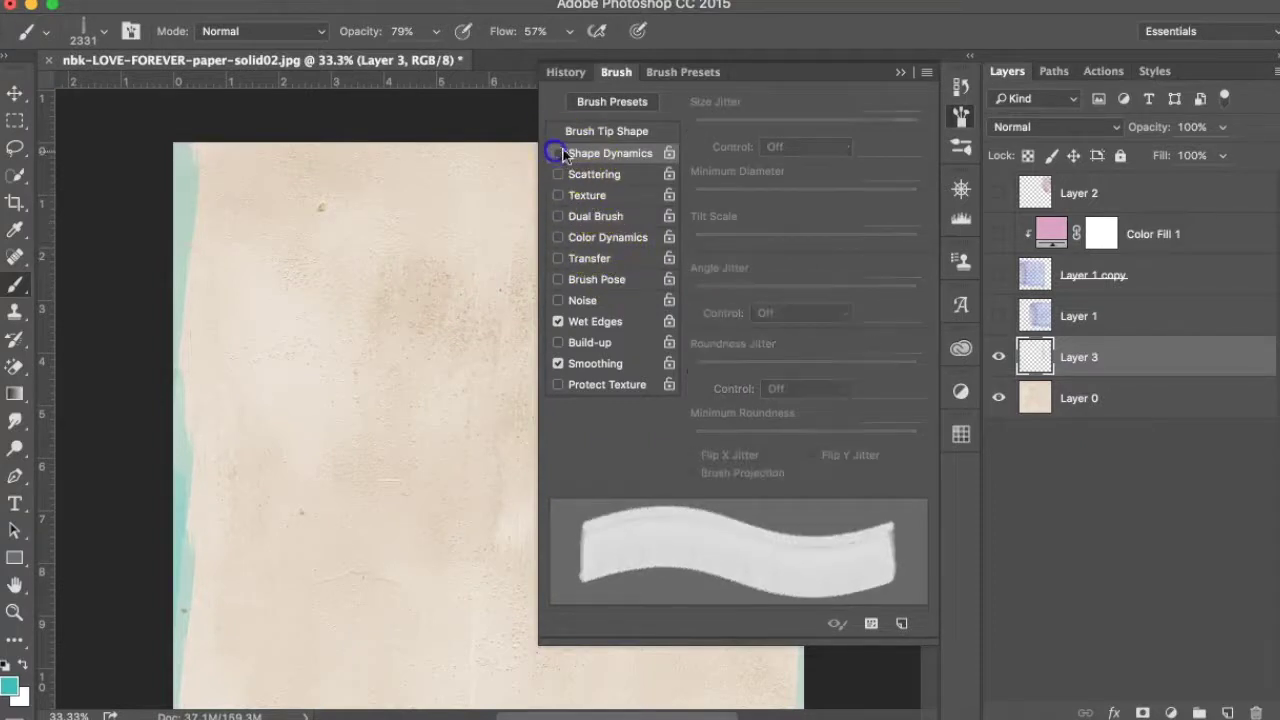
left_click(558, 195)
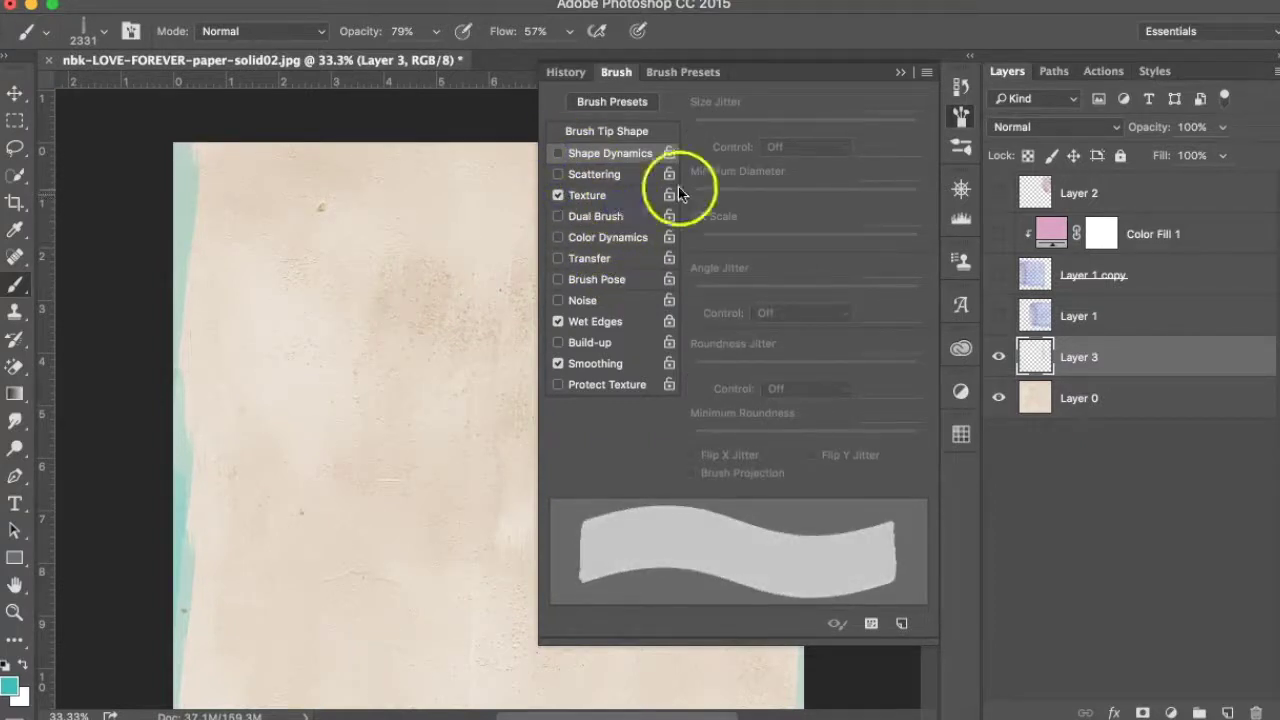
left_click(598, 196)
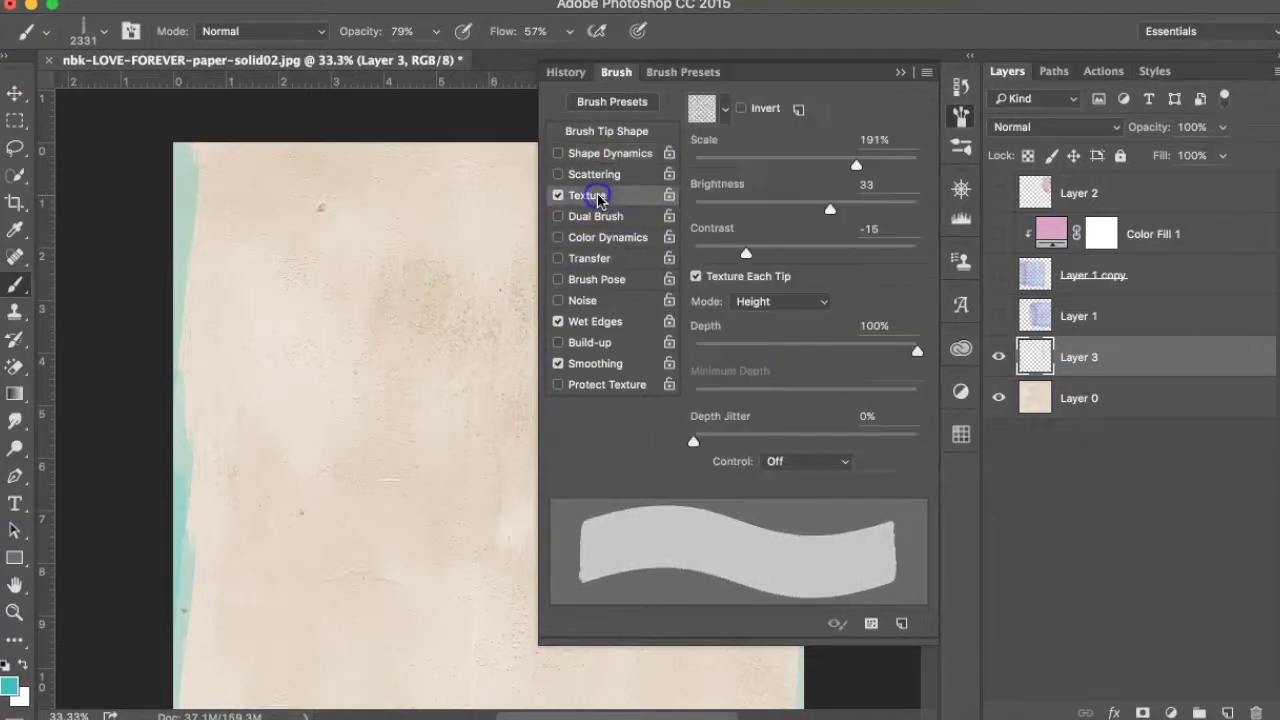
left_click(724, 108)
left_click_drag(868, 148, 868, 447)
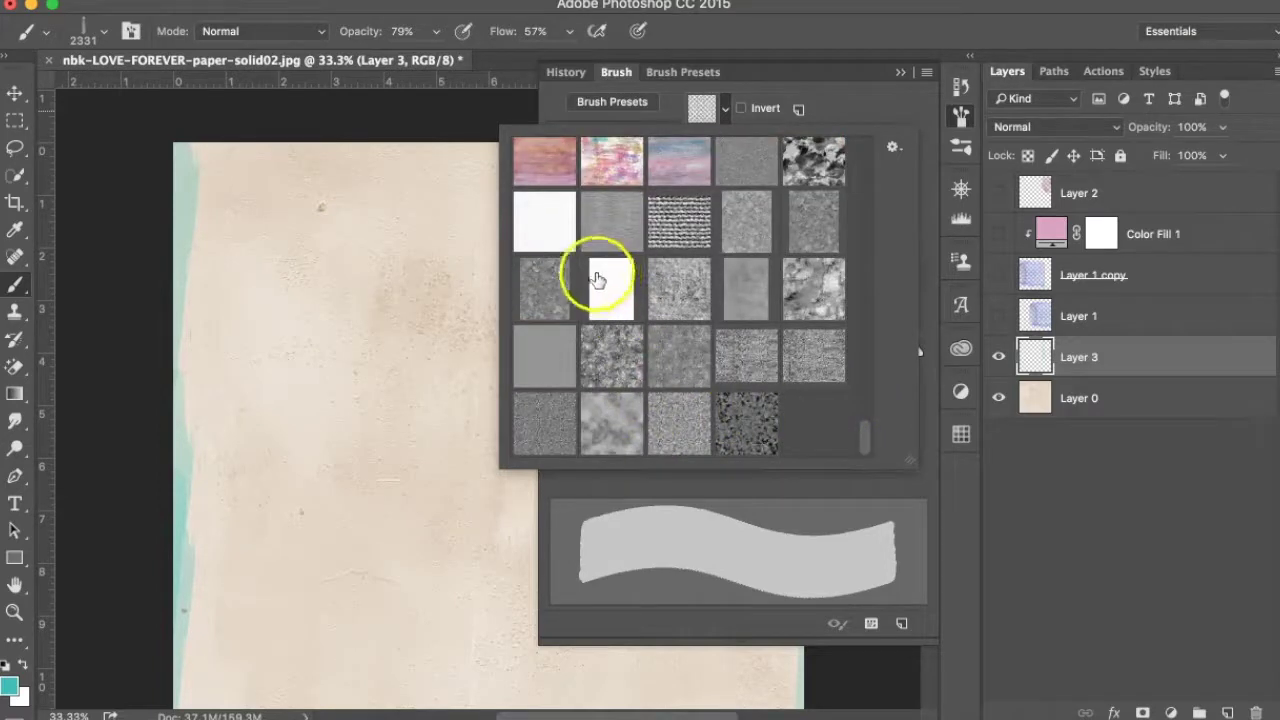
left_click(561, 209)
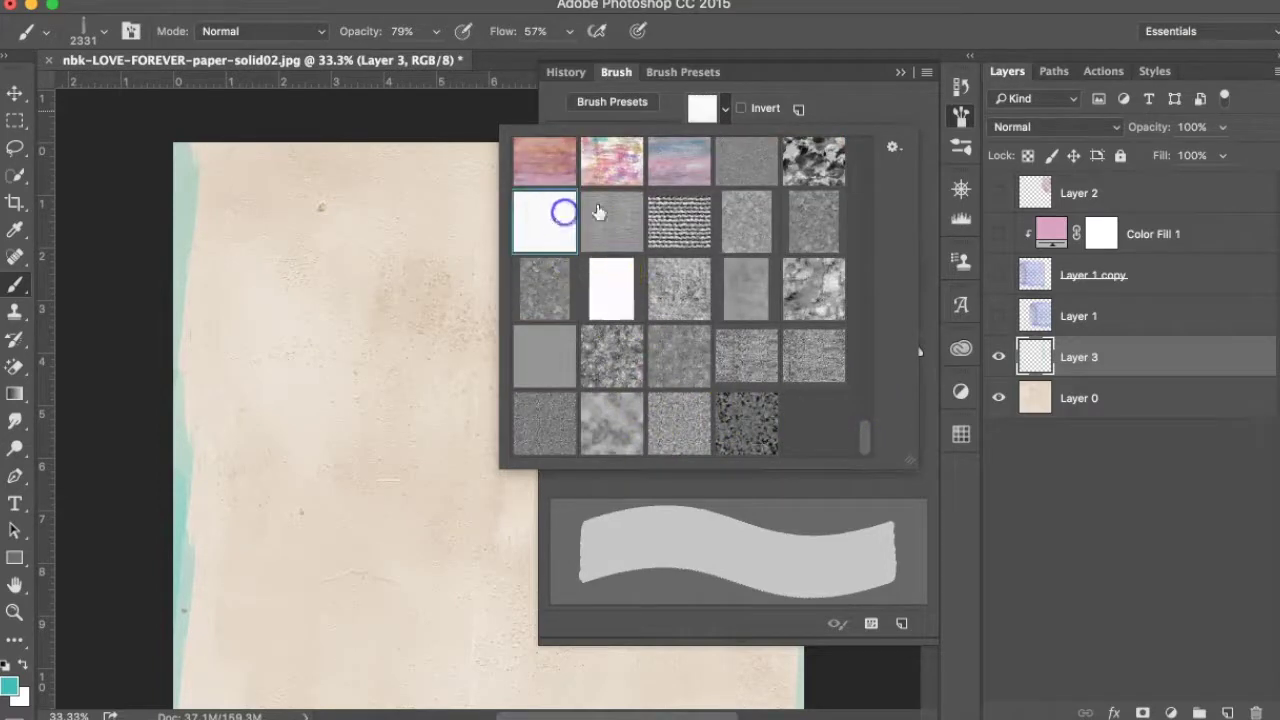
left_click(900, 73)
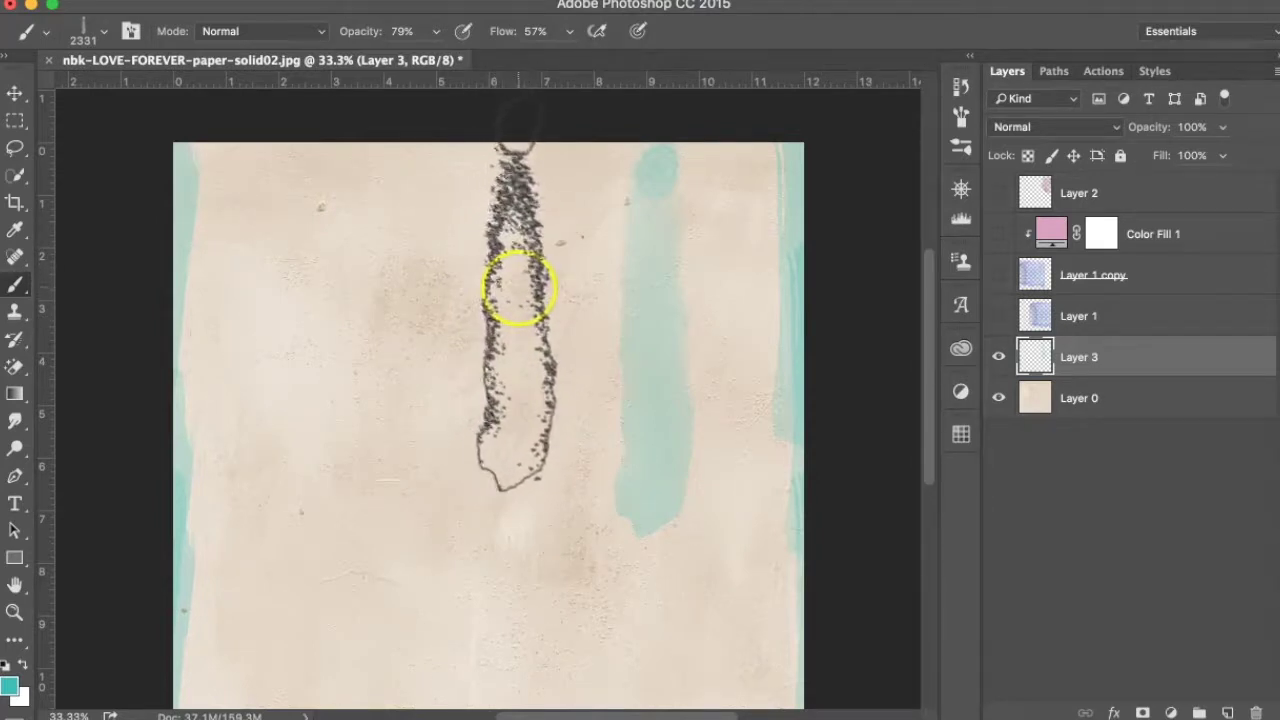
Stamp one textured stroke in the upper middle of the paper, and undo the extra stroke dragged at the lower right.
left_click(514, 294)
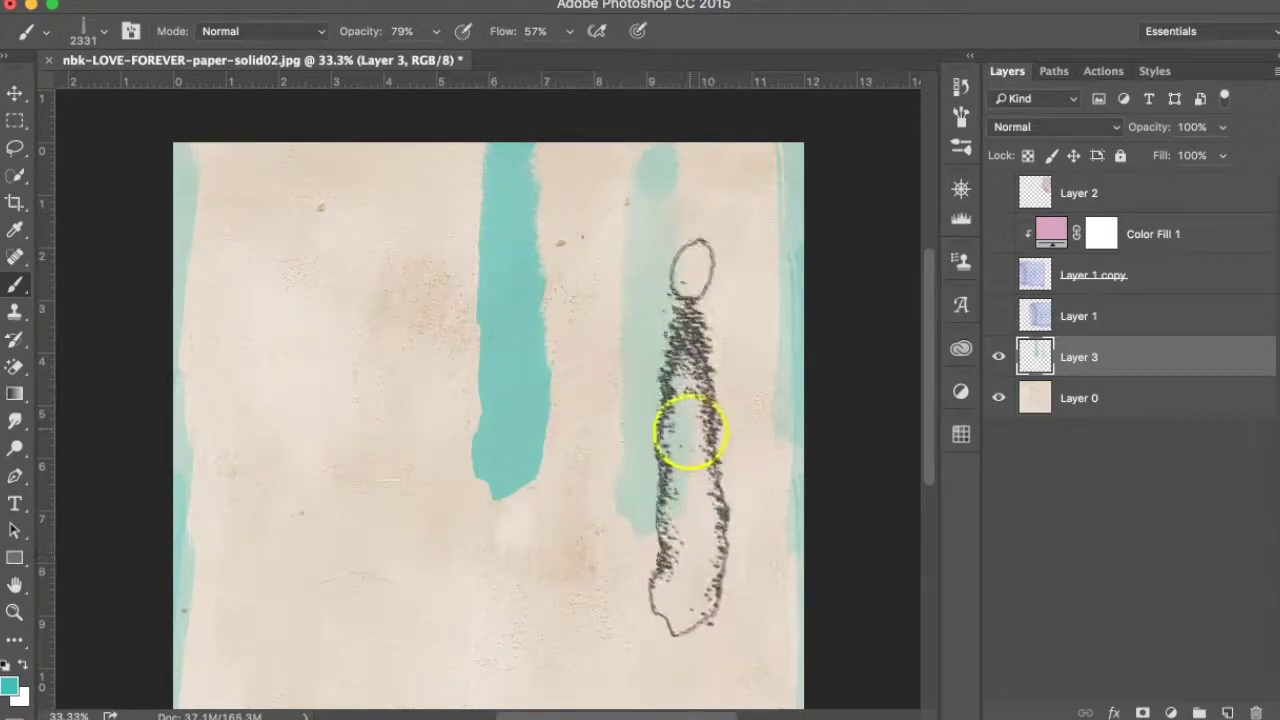
left_click_drag(777, 557, 749, 482)
key("ctrl+z")
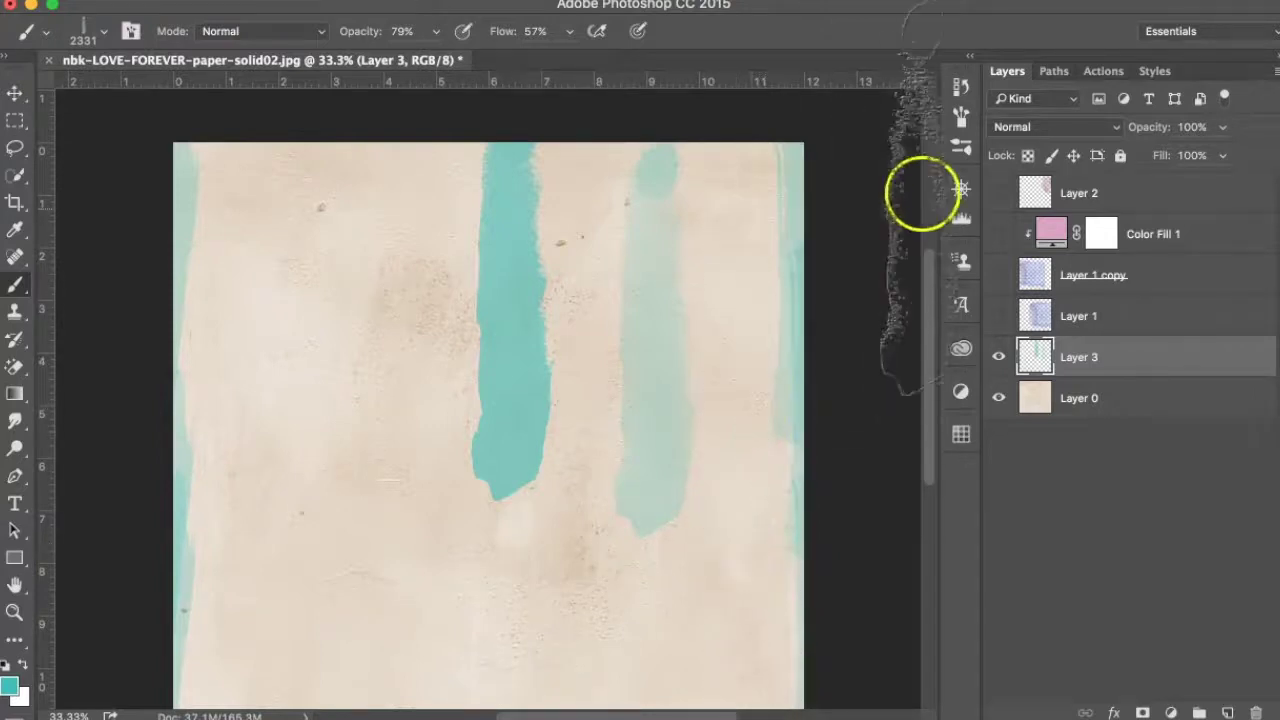
Turn off Texture, Wet Edges and Smoothing for the brush, and stamp a stroke beside the solid teal one, on its left.
left_click(960, 115)
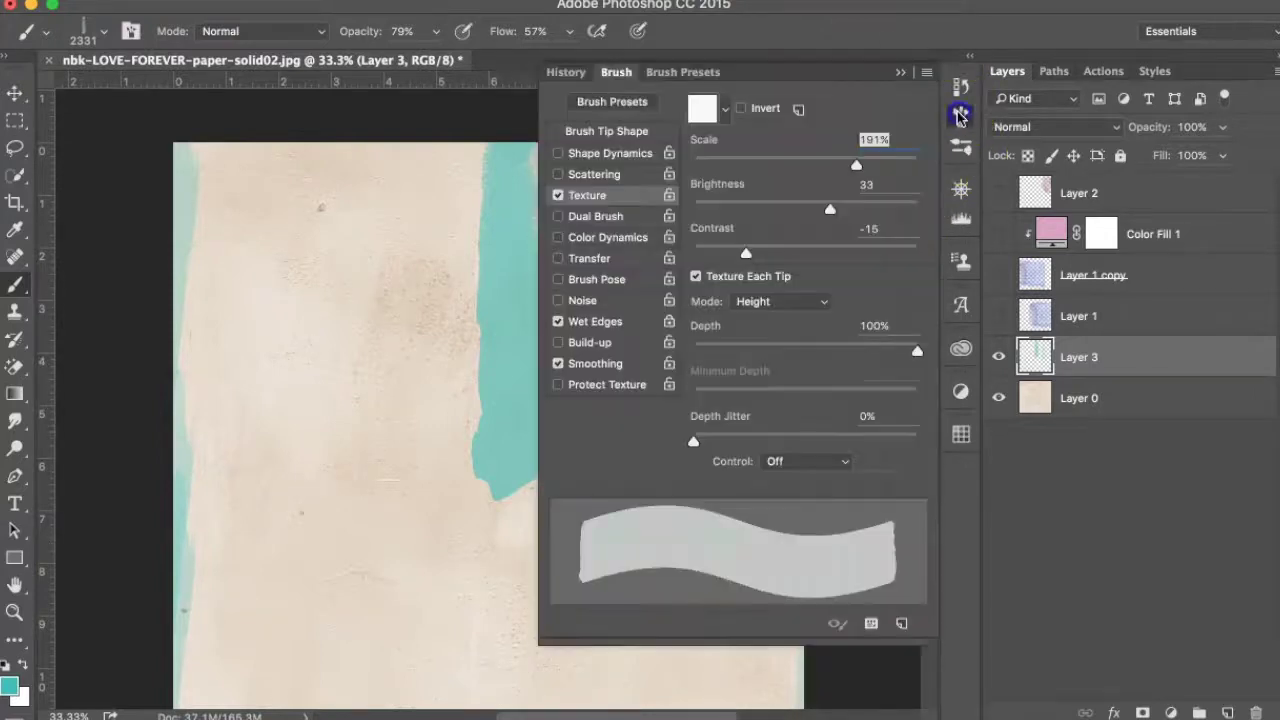
left_click(558, 195)
left_click(558, 321)
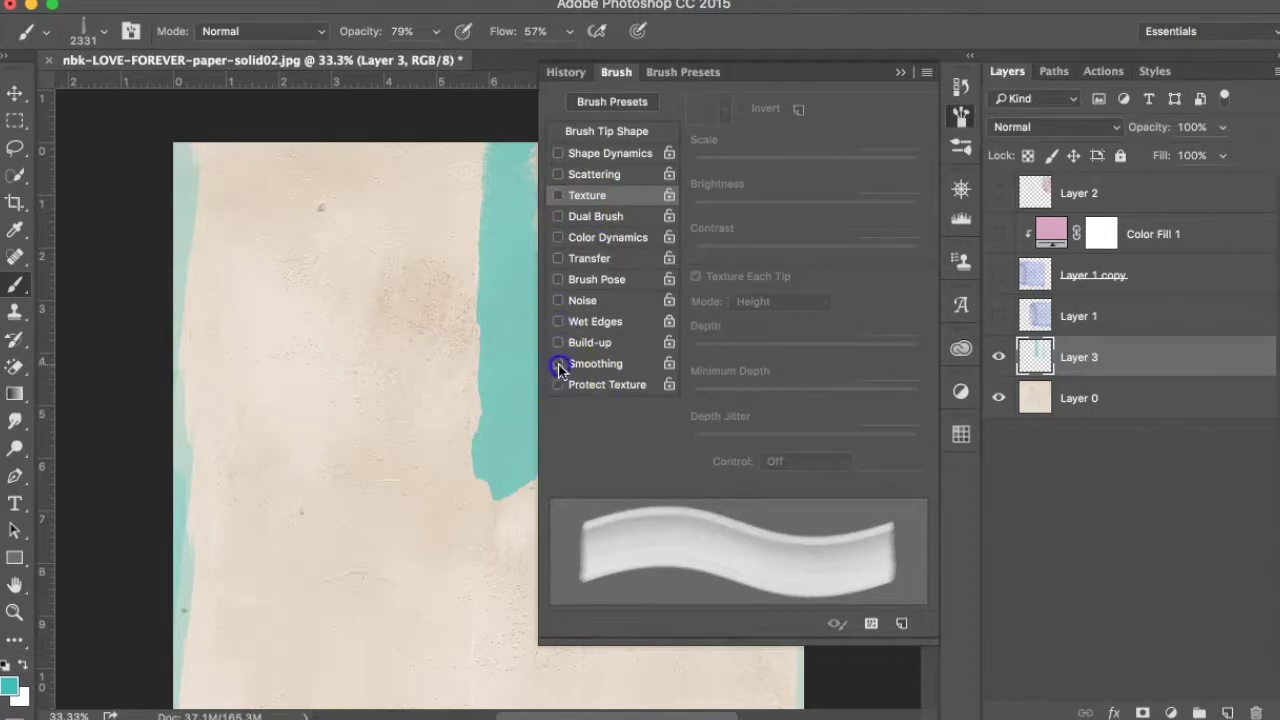
left_click(901, 73)
left_click(417, 310)
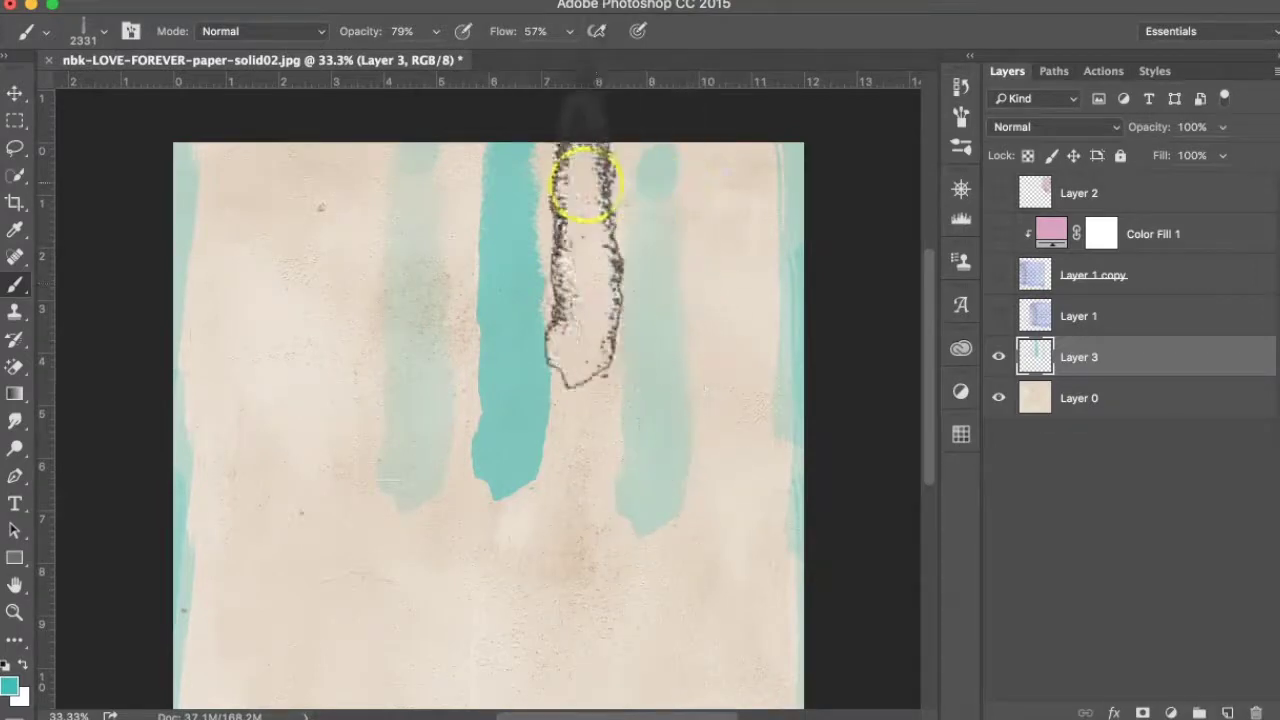
Choose the 2023 px curl brush preset and paint sweeping teal curls across the left half of the paper.
left_click(101, 35)
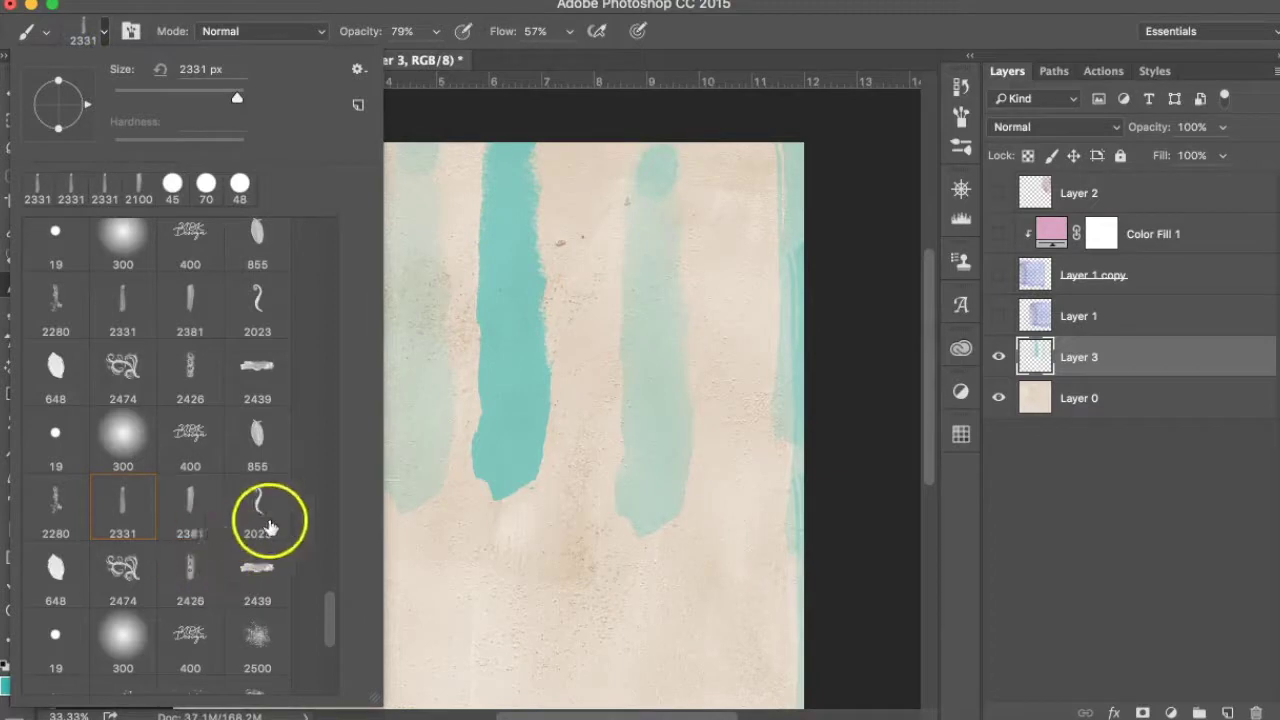
left_click(106, 36)
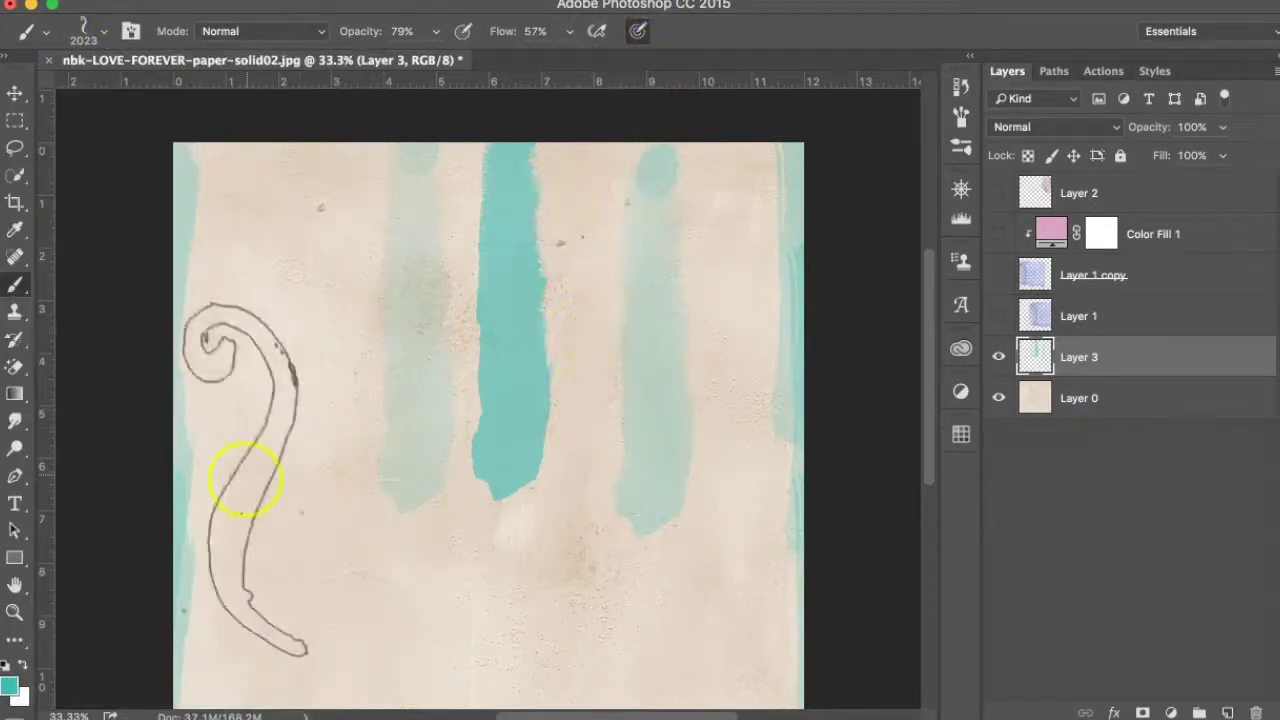
left_click(254, 524)
mouse_move(254, 524)
left_mouse_down()
mouse_move(309, 517)
mouse_move(331, 491)
mouse_move(377, 526)
mouse_move(371, 443)
mouse_move(400, 314)
left_mouse_up()
Set the brush's Size Jitter to 7% in Shape Dynamics and paint short curls between the two right-hand vertical strokes.
left_click(960, 115)
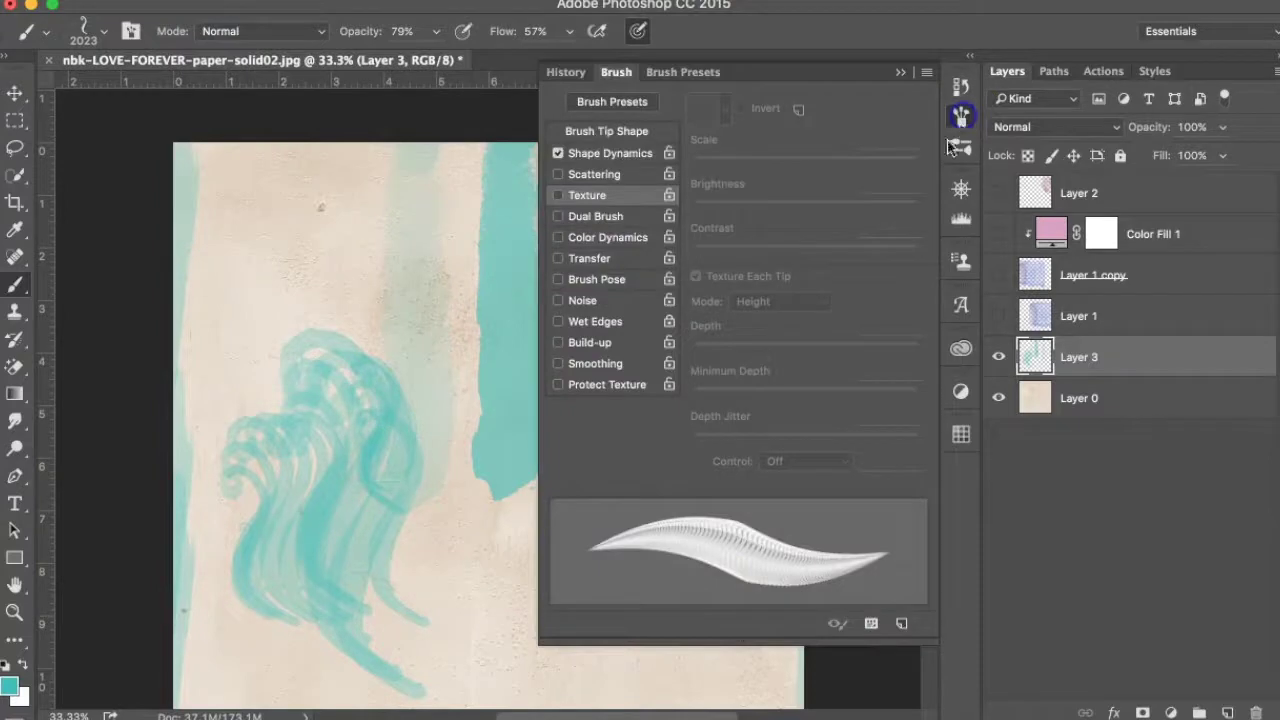
left_click(614, 152)
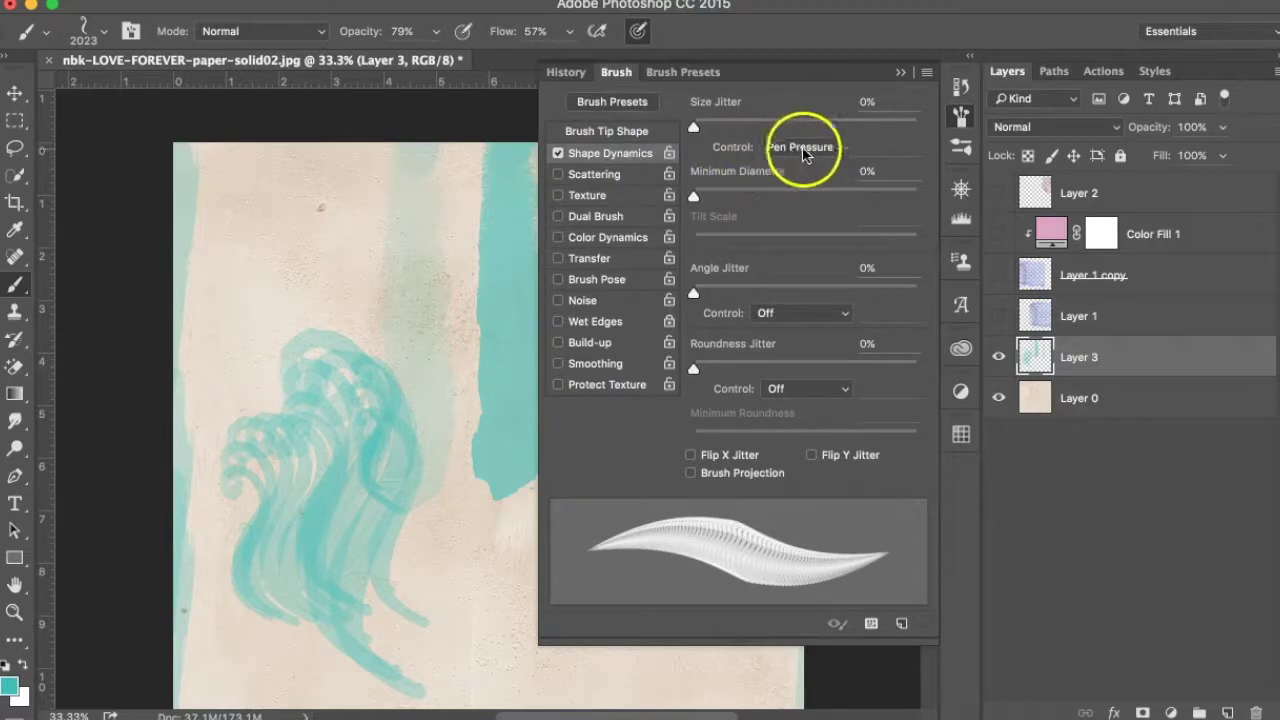
left_click(700, 129)
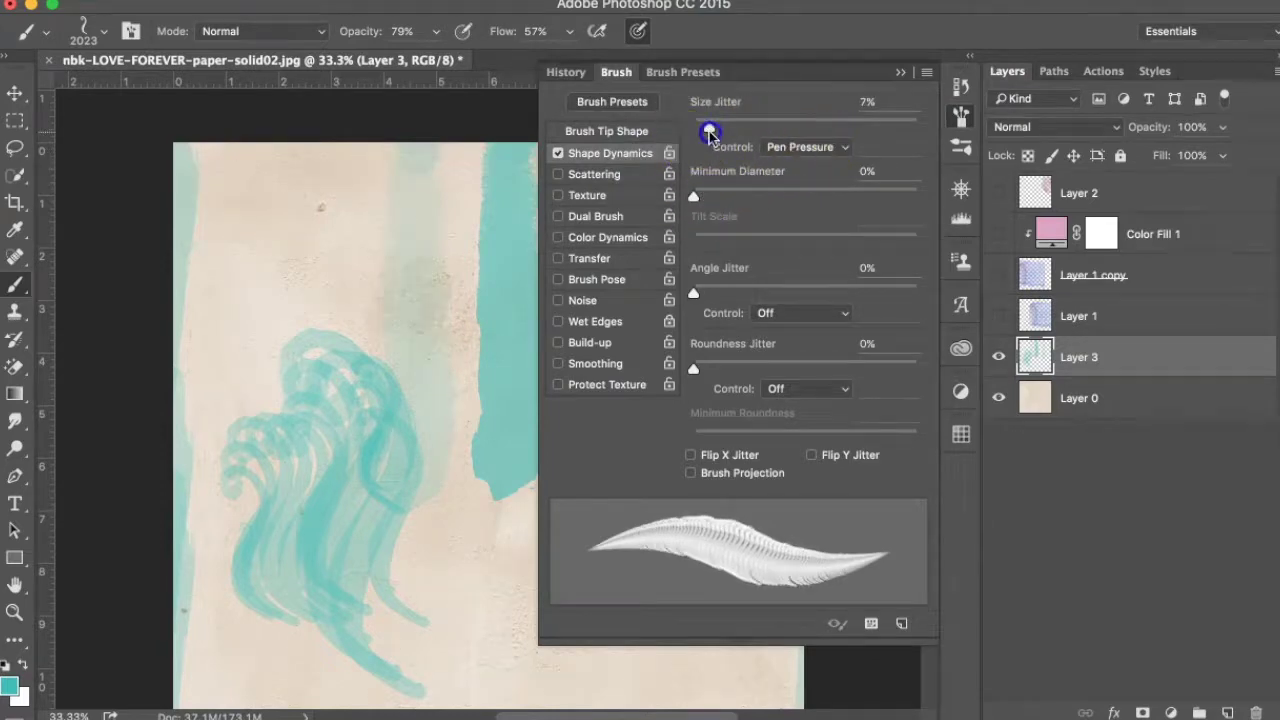
left_click(900, 74)
mouse_move(525, 250)
left_mouse_down()
mouse_move(534, 357)
mouse_move(603, 400)
left_mouse_up()
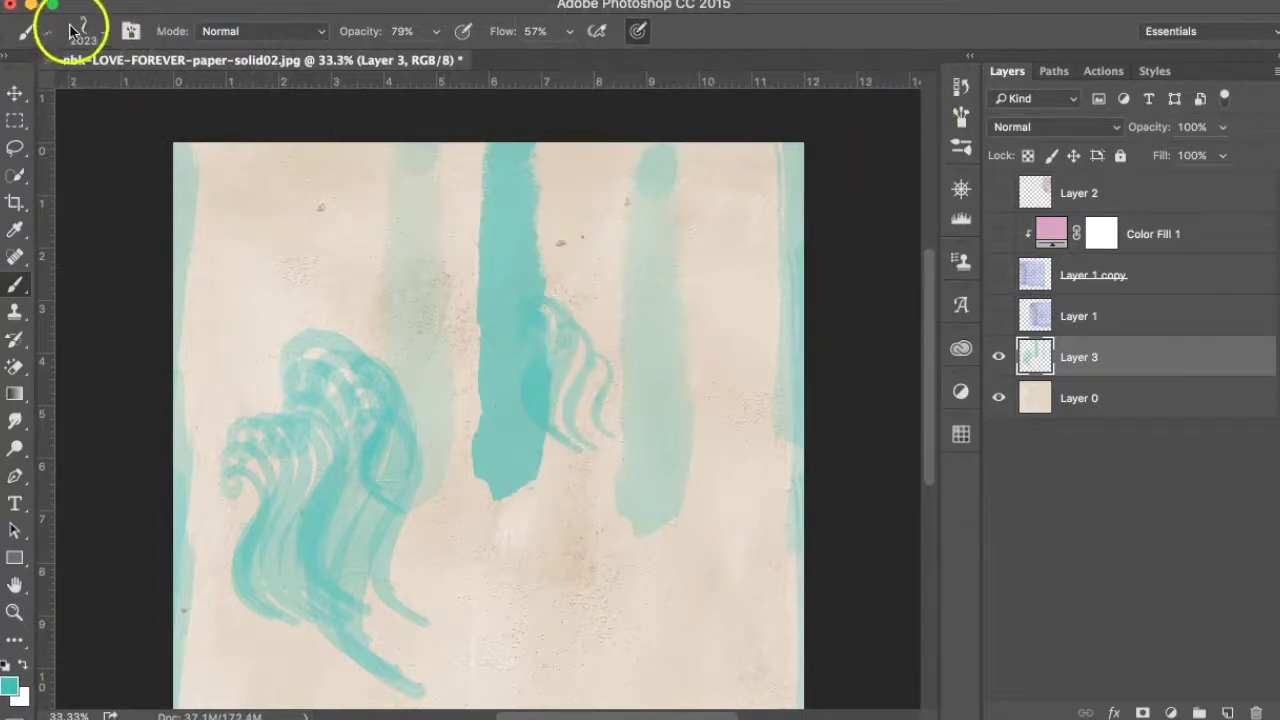
Stamp the 2426 px circles brush in dark purple #473c4e on a new layer above Layer 3, between the middle and right teal strokes.
left_click(97, 33)
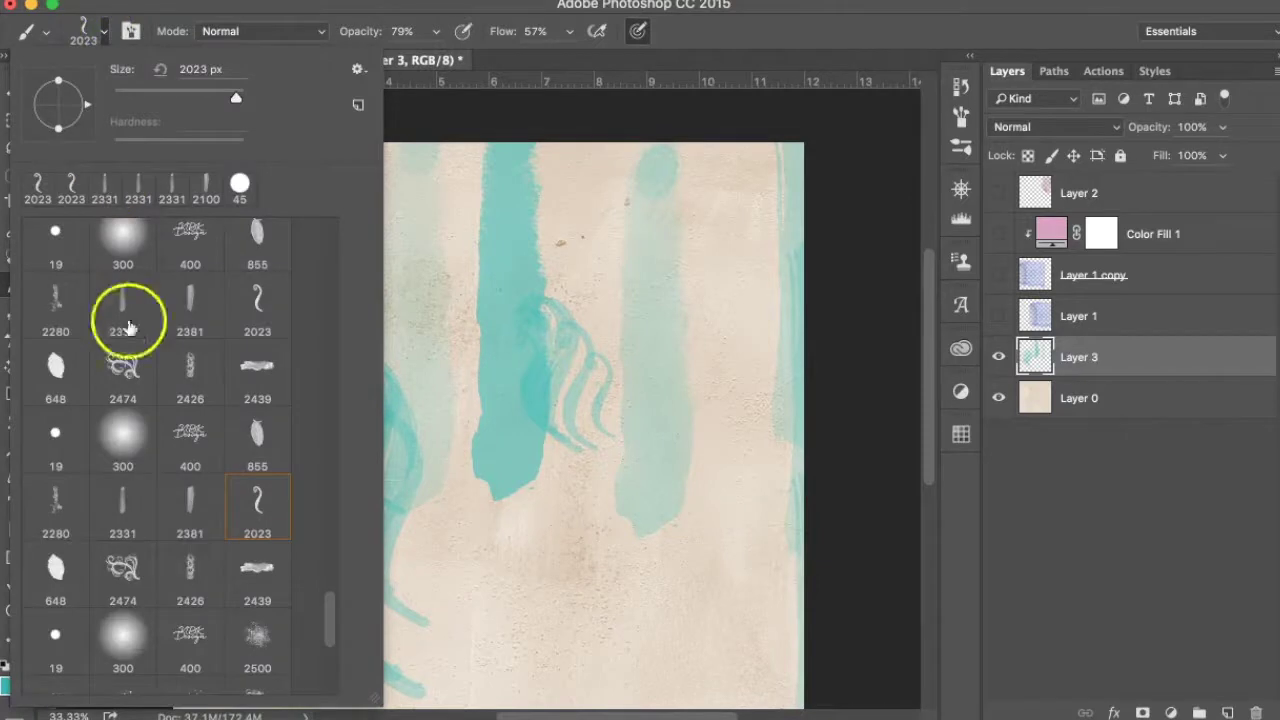
left_click(190, 567)
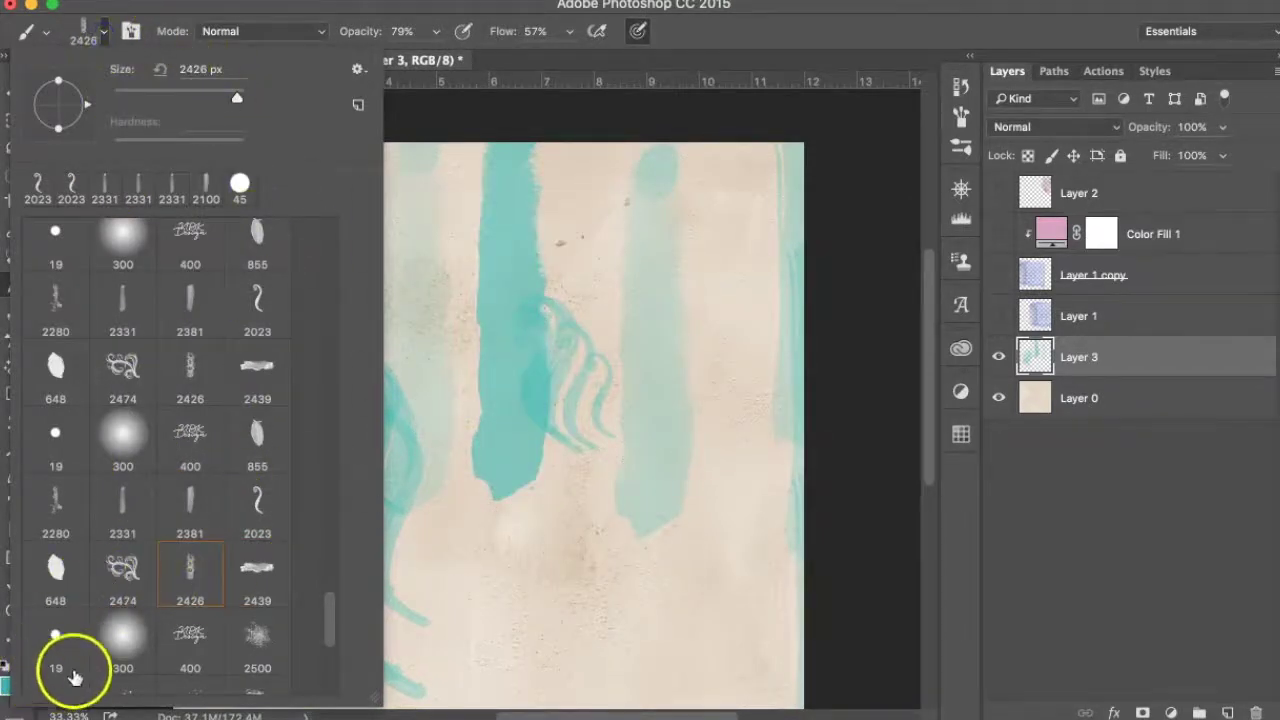
left_click(100, 33)
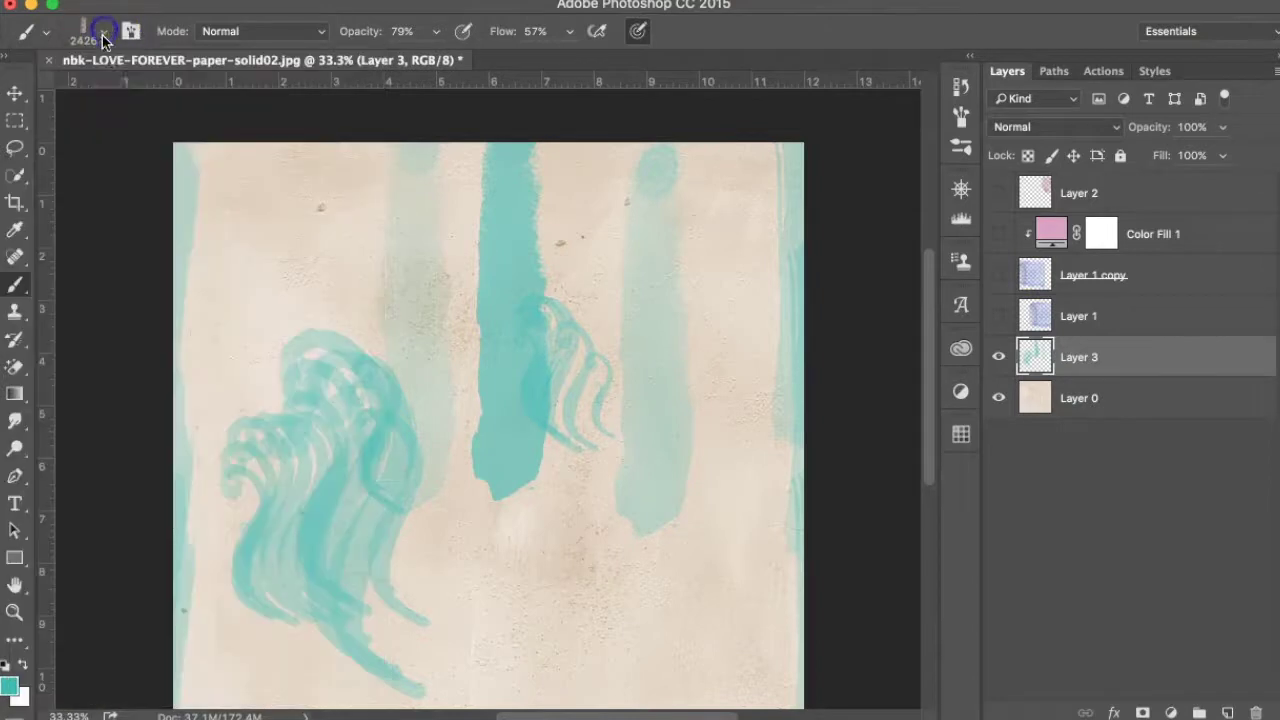
left_click(10, 688)
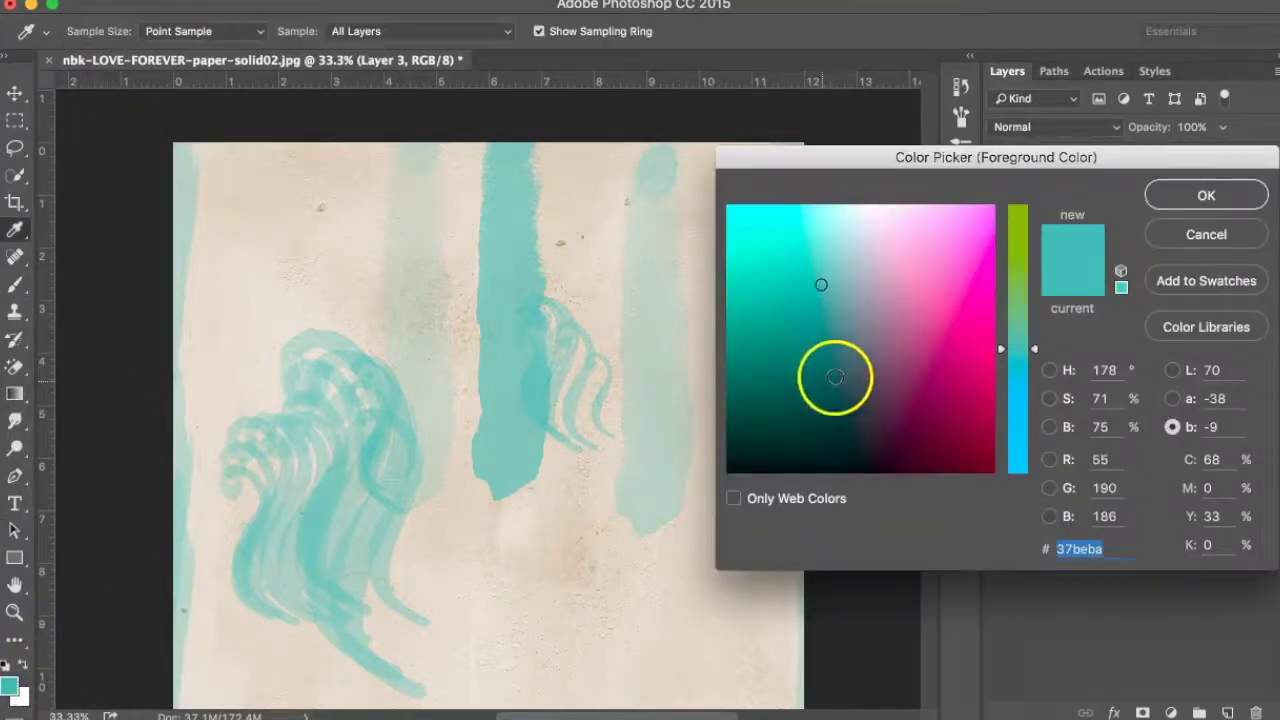
left_click(869, 400)
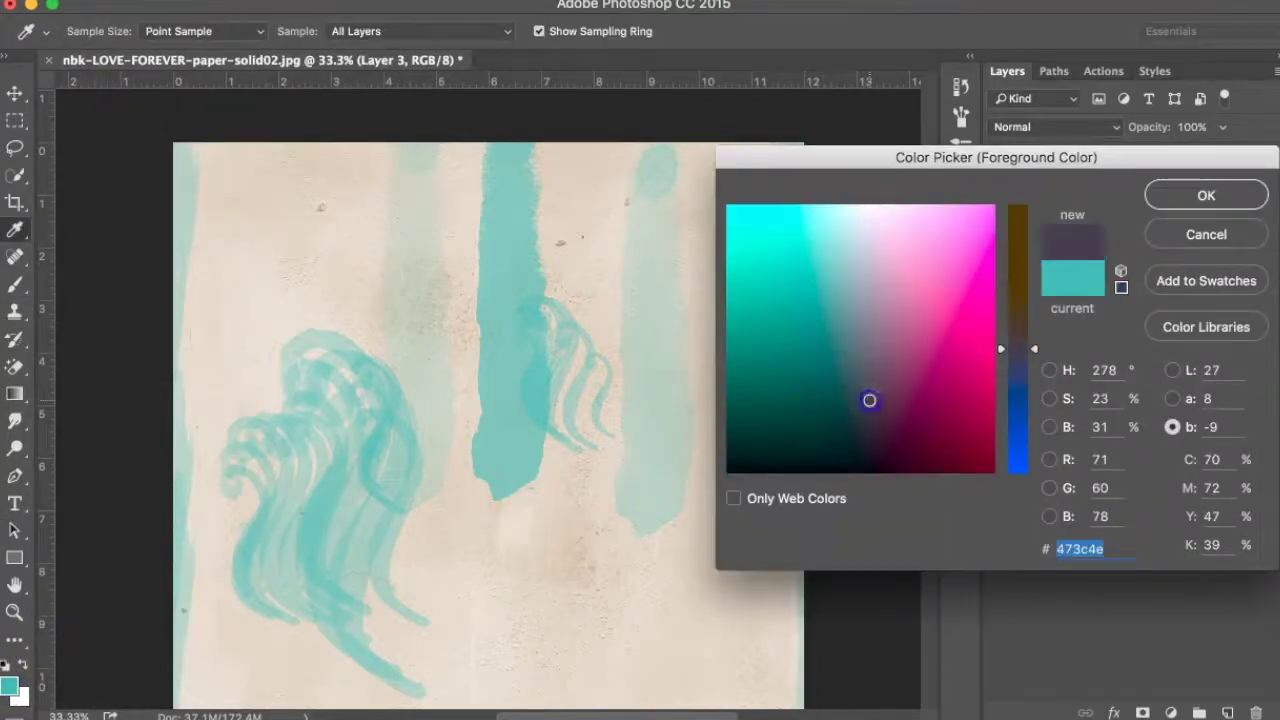
left_click(1186, 188)
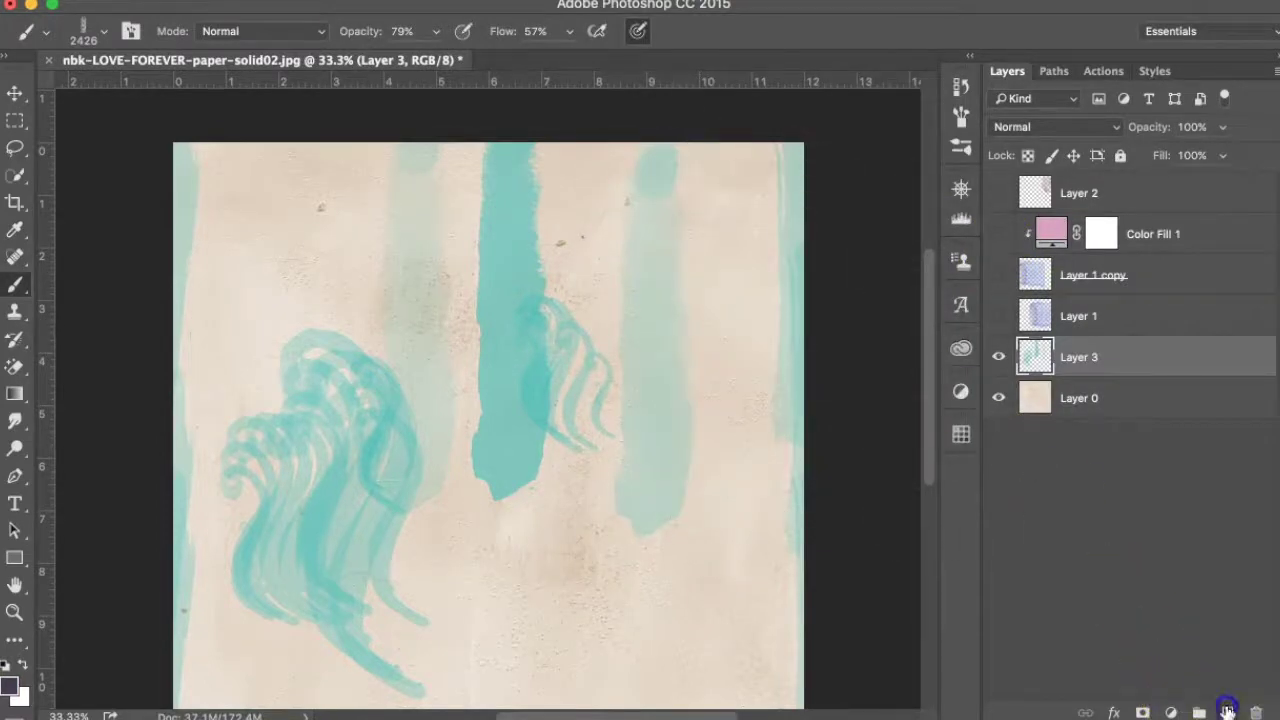
left_click(1227, 710)
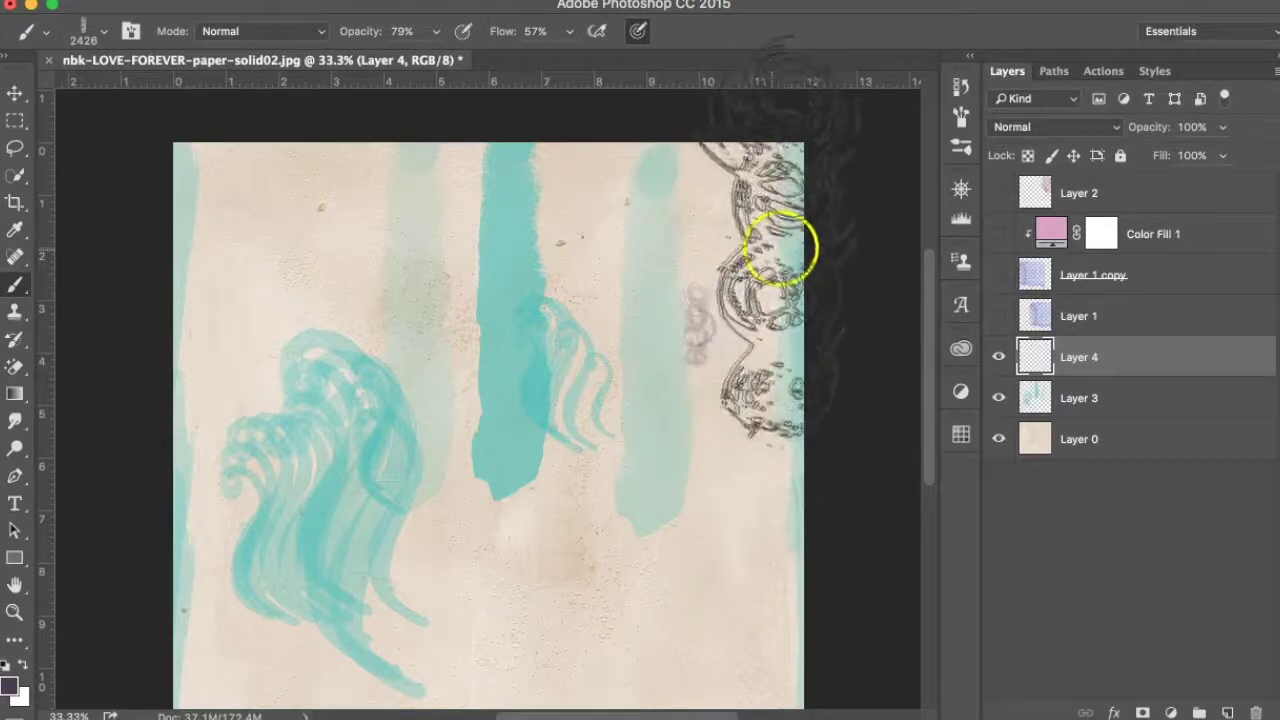
mouse_move(645, 220)
left_mouse_down()
mouse_move(643, 314)
mouse_move(586, 294)
mouse_move(655, 390)
left_mouse_up()
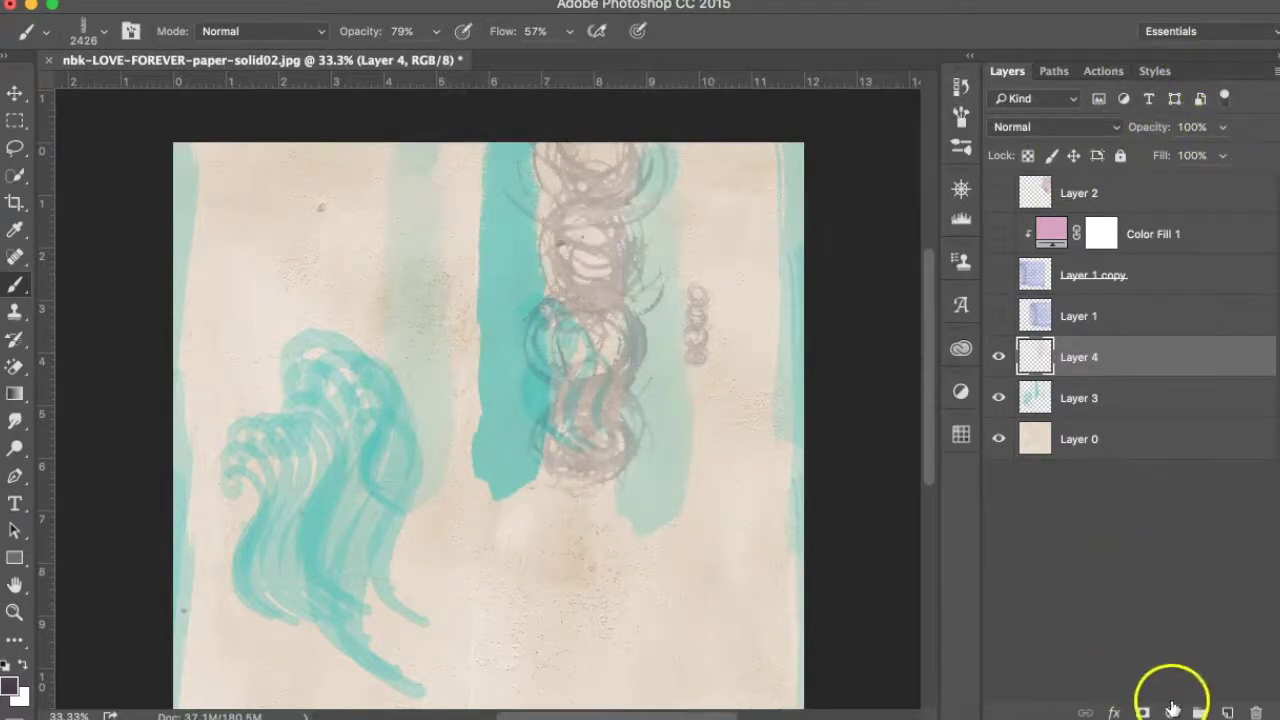
Set Layer 4's Blend If ranges to 0/33 and 209/255 for This Layer and 0/40 and 225/255 for Underlying Layer.
left_click(1115, 710)
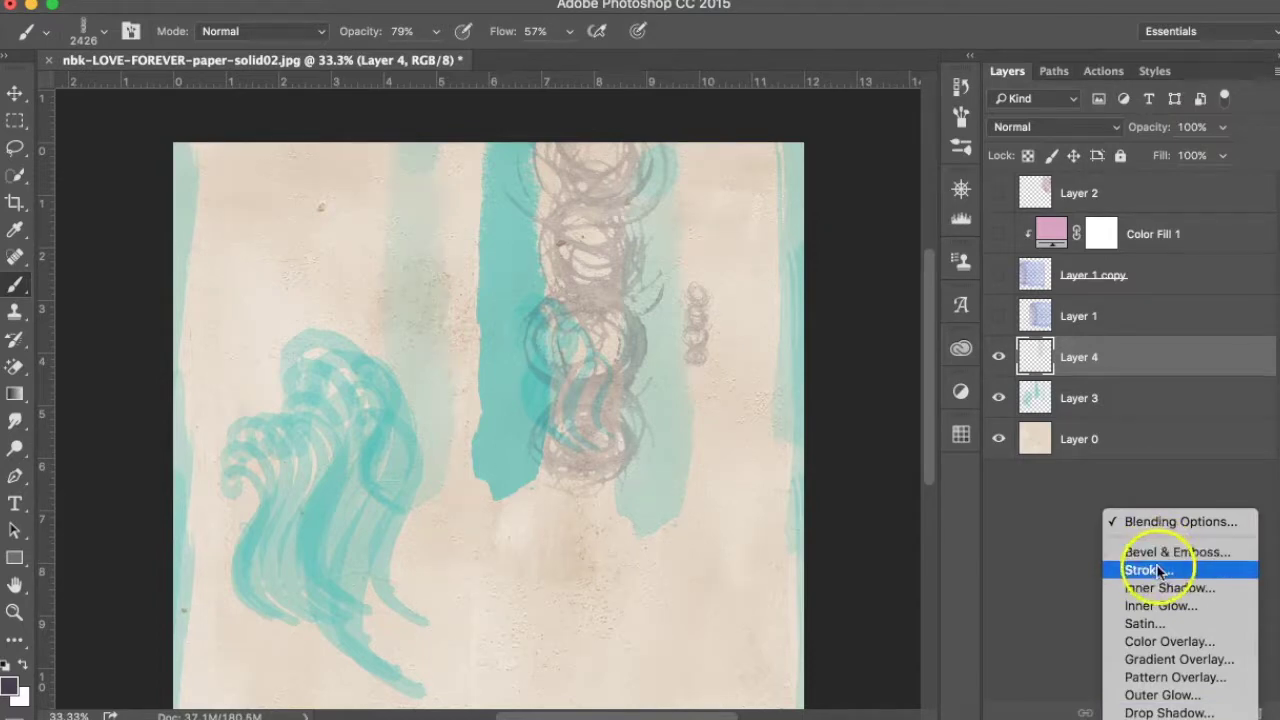
left_click(1143, 524)
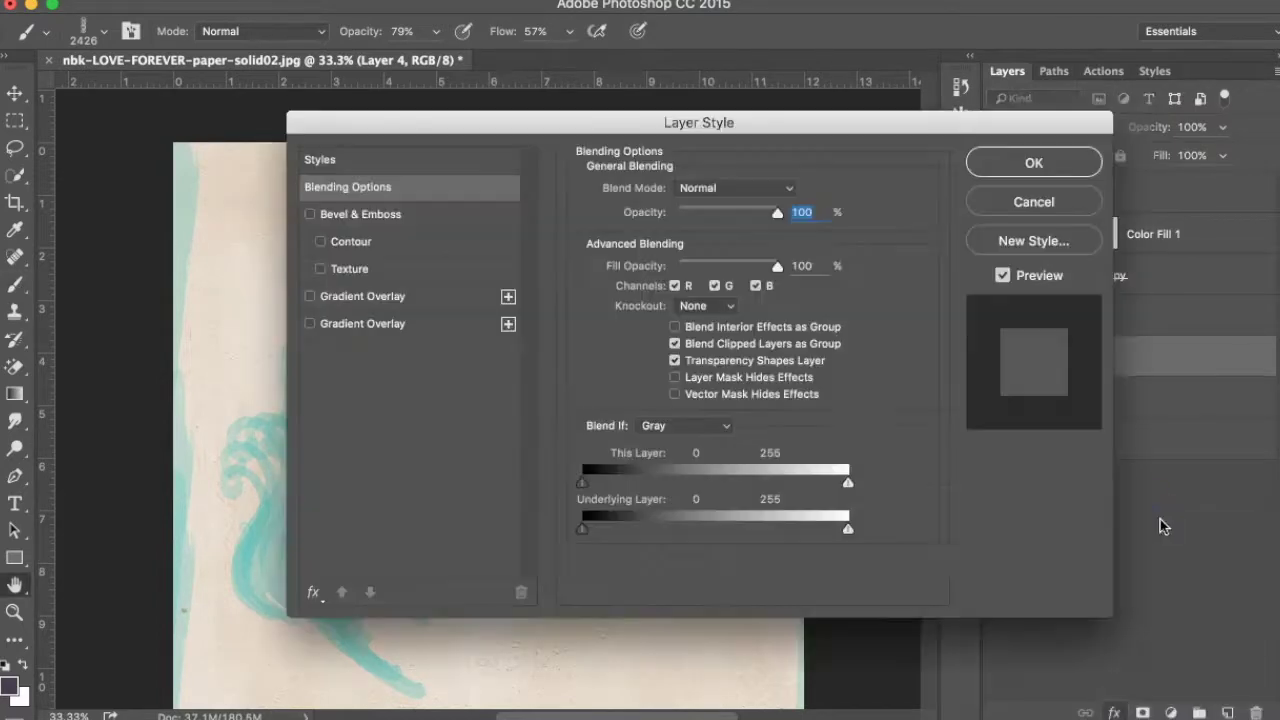
left_click_drag(820, 130, 1193, 87)
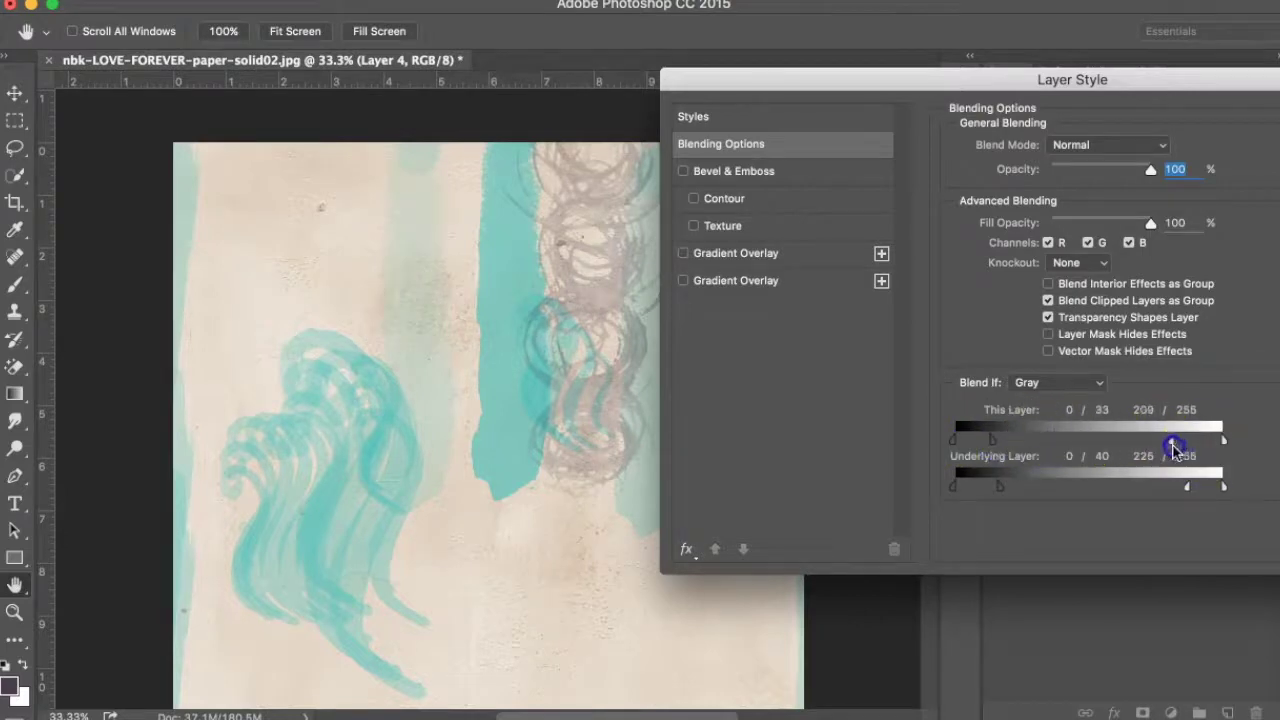
left_click_drag(1083, 85, 855, 83)
left_click(1174, 190)
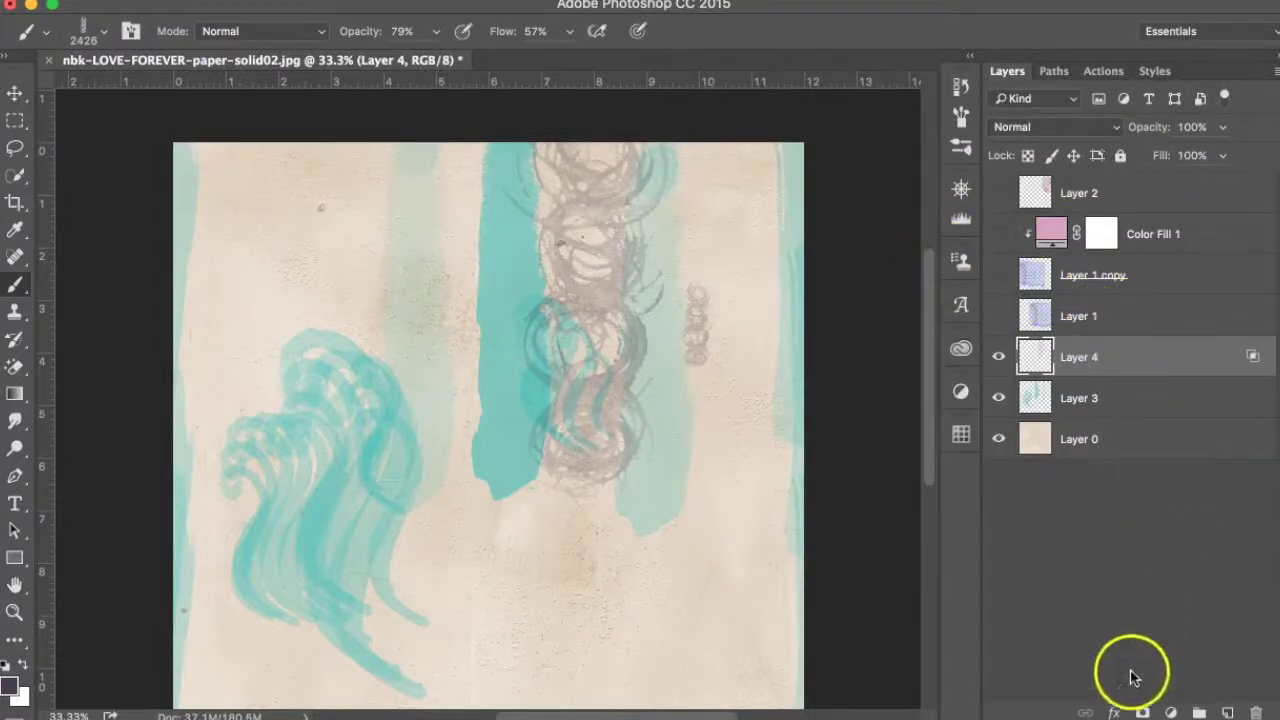
Add a Bevel & Emboss effect to Layer 4 with both Contour and Texture enabled.
left_click(1120, 712)
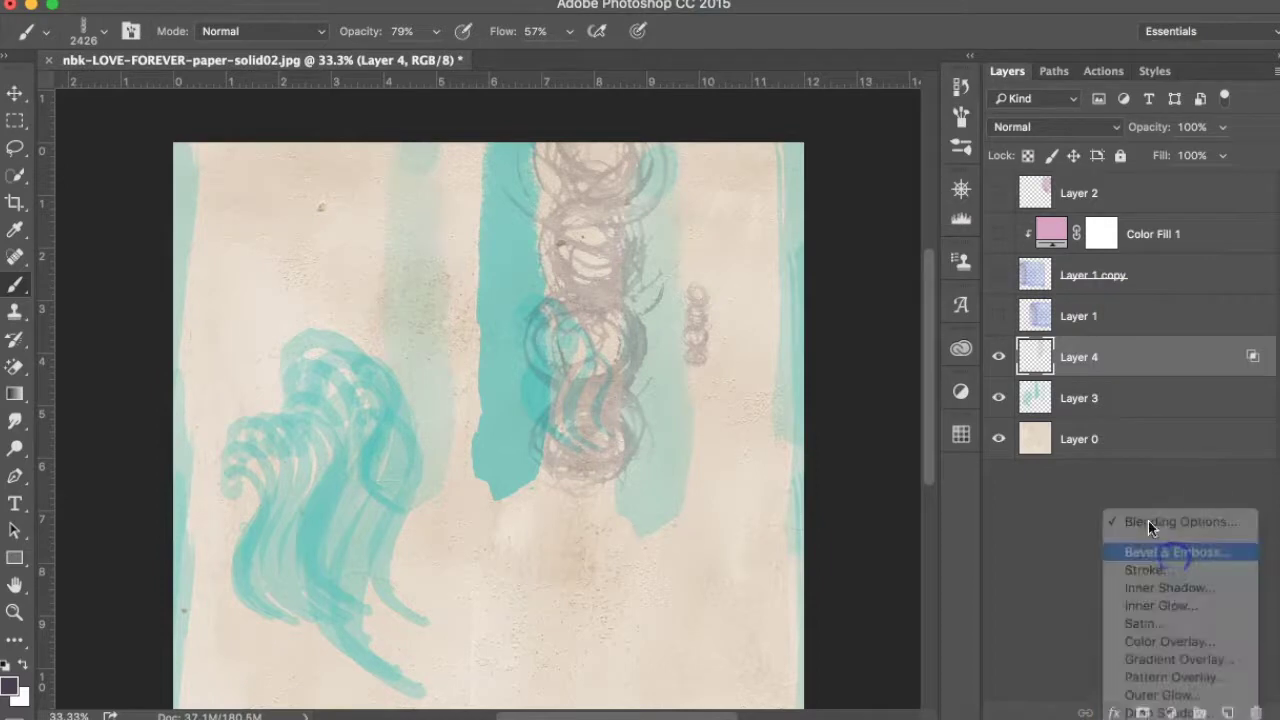
left_click(1150, 556)
left_click_drag(771, 157, 970, 263)
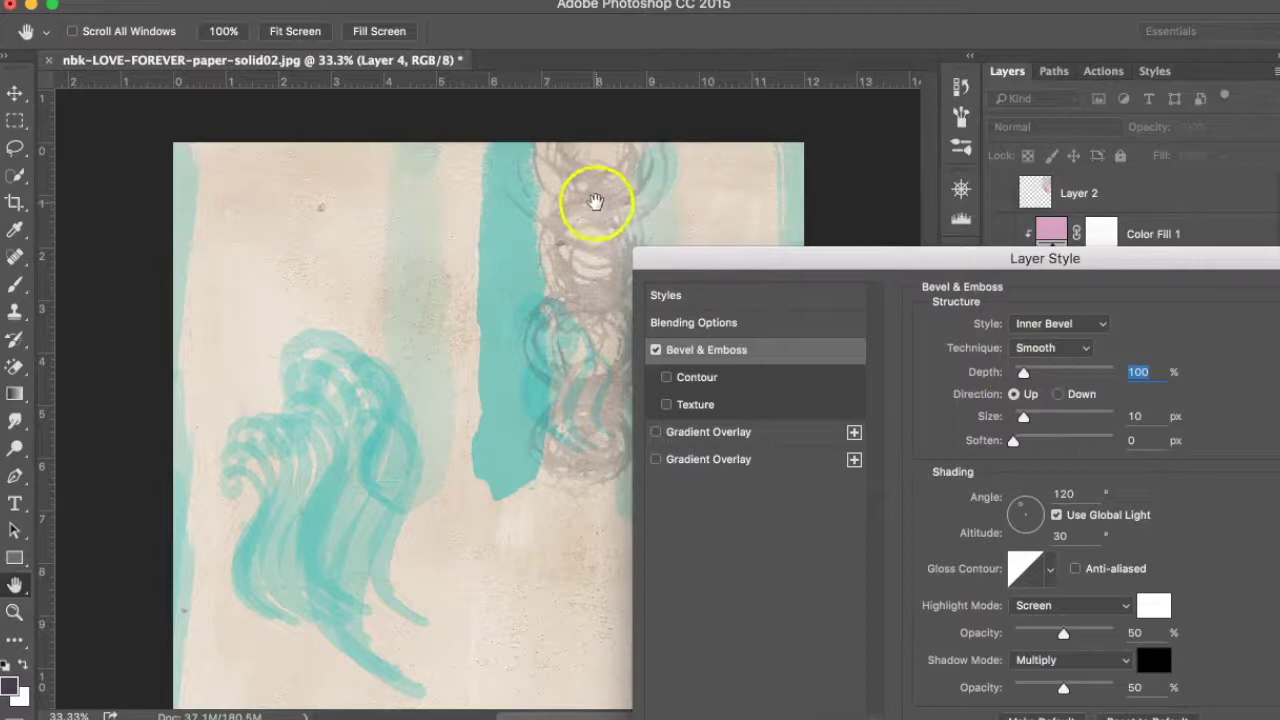
left_click(712, 377)
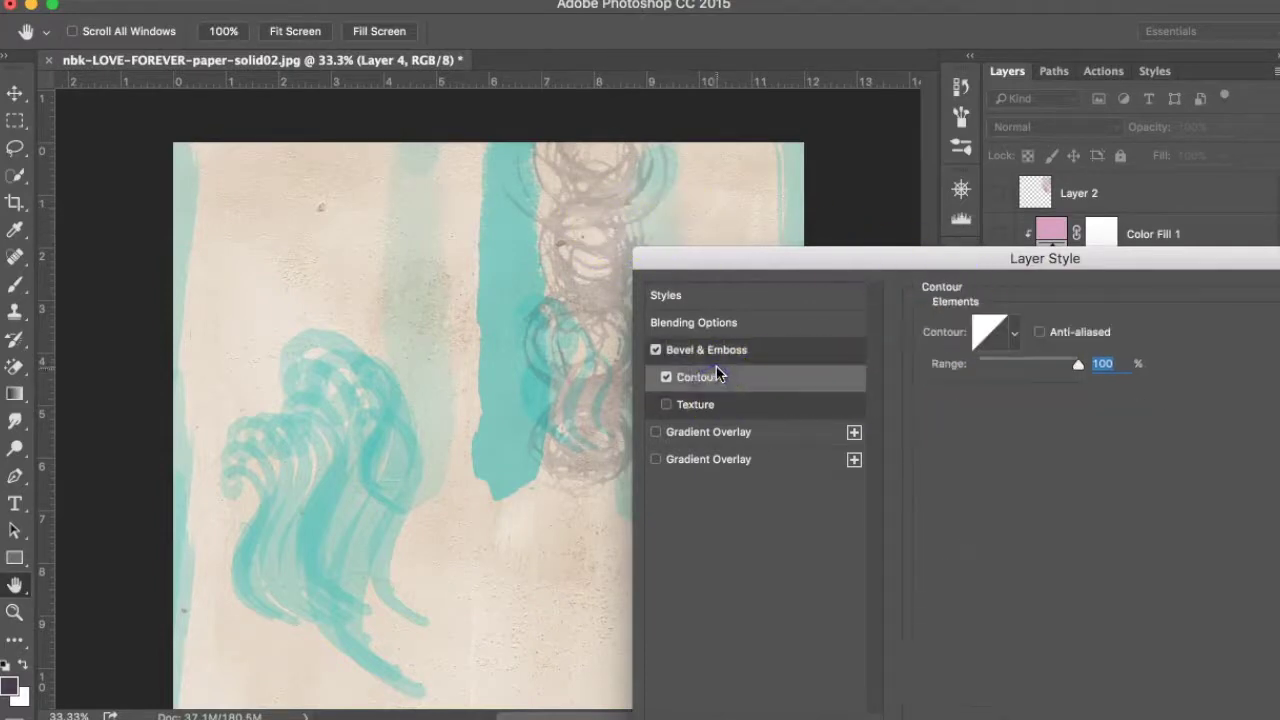
left_click(695, 405)
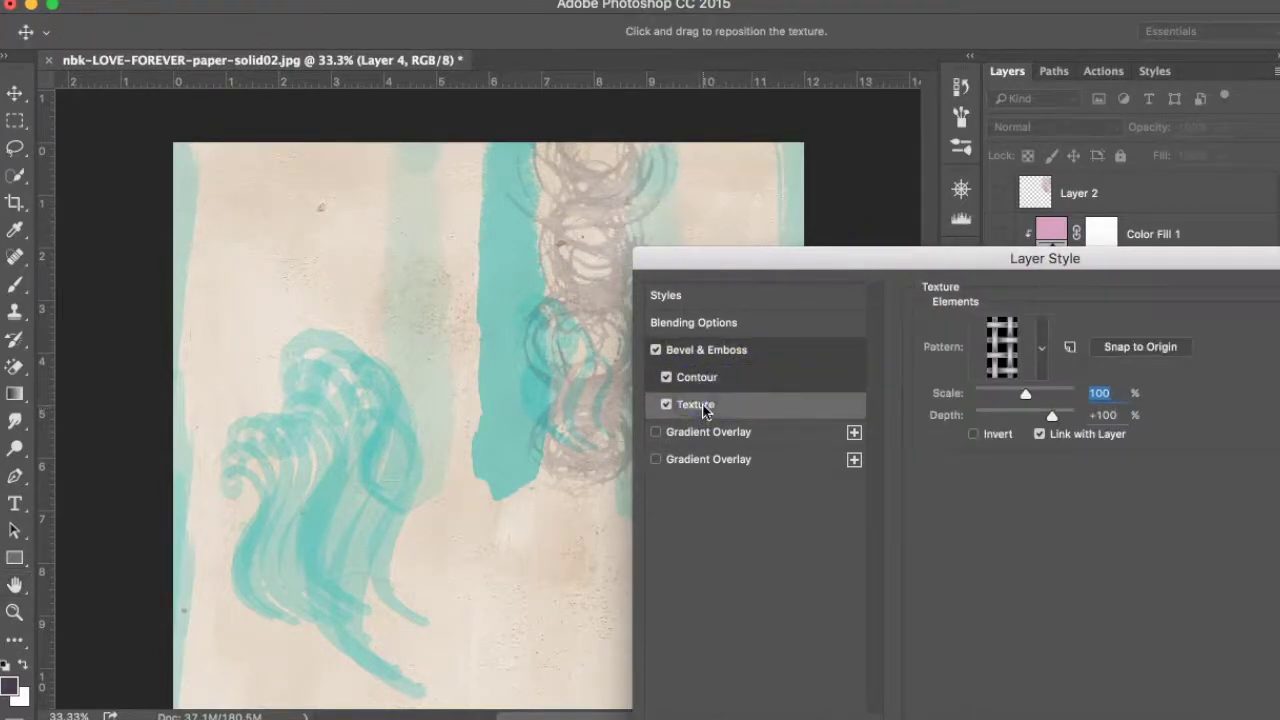
Choose the plain gray pattern for the Bevel & Emboss texture and apply the layer style.
left_click(1038, 348)
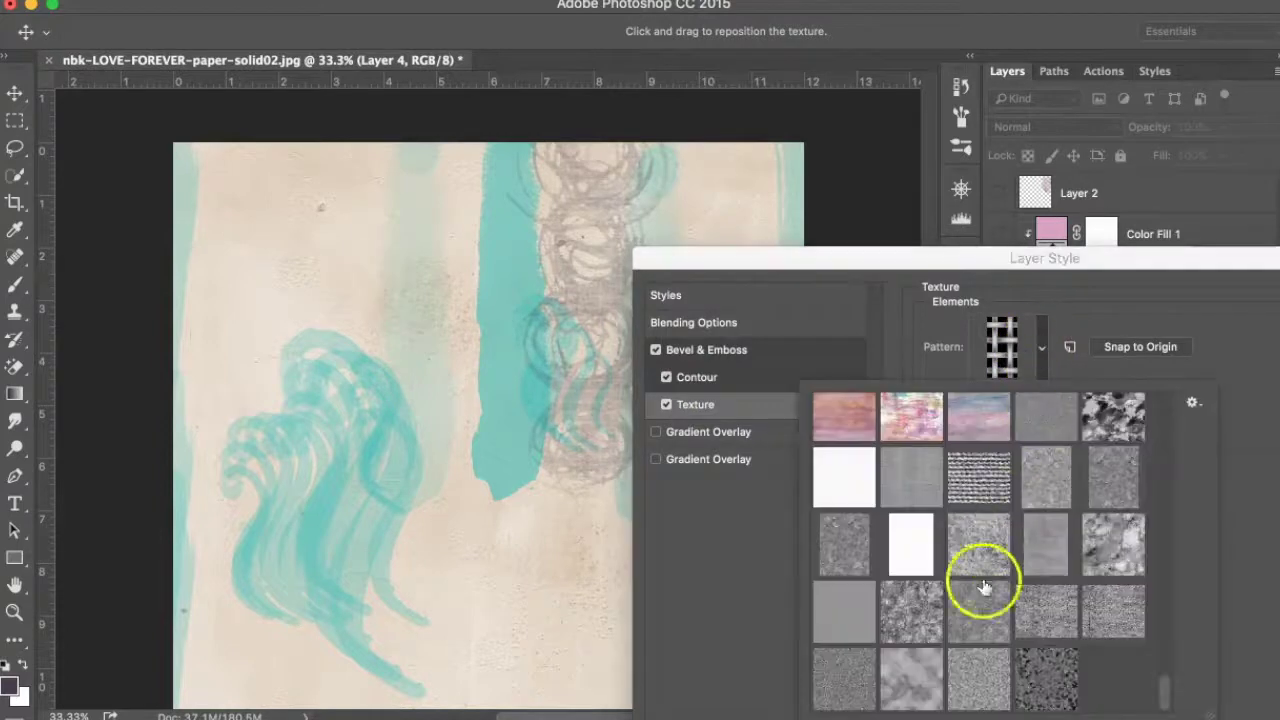
left_click(912, 675)
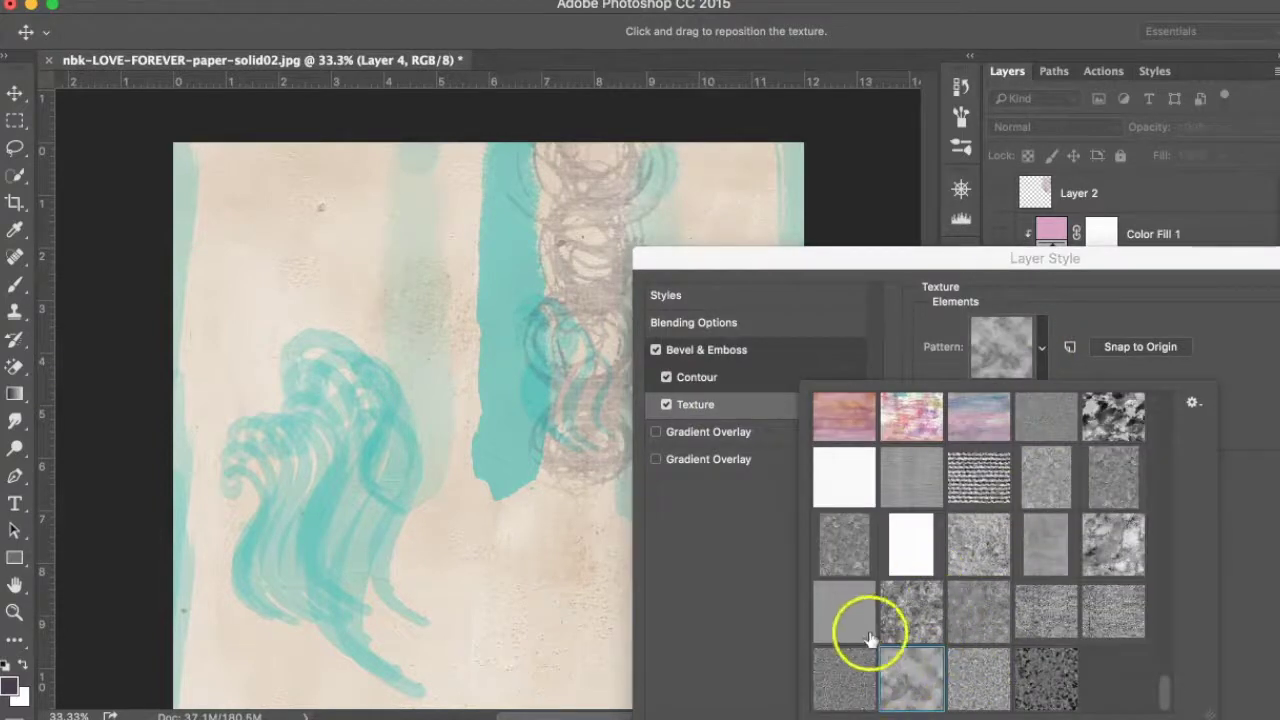
left_click(840, 610)
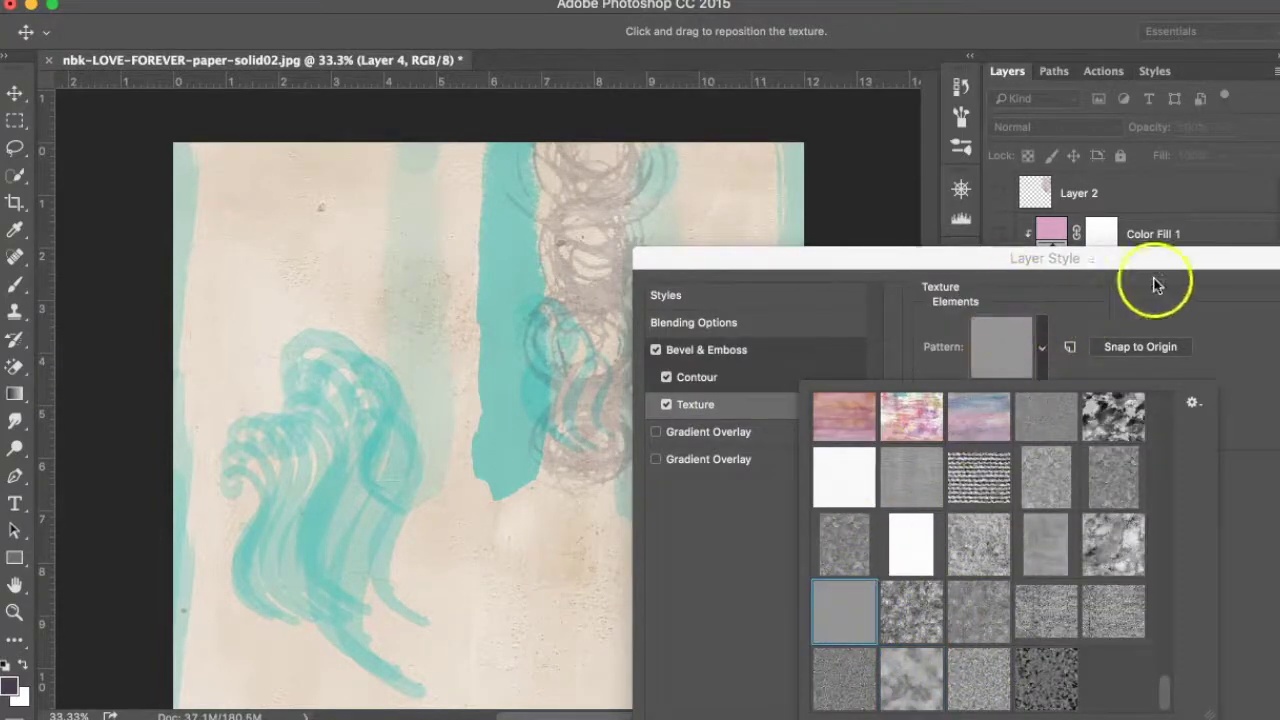
left_click_drag(1134, 256, 1106, 274)
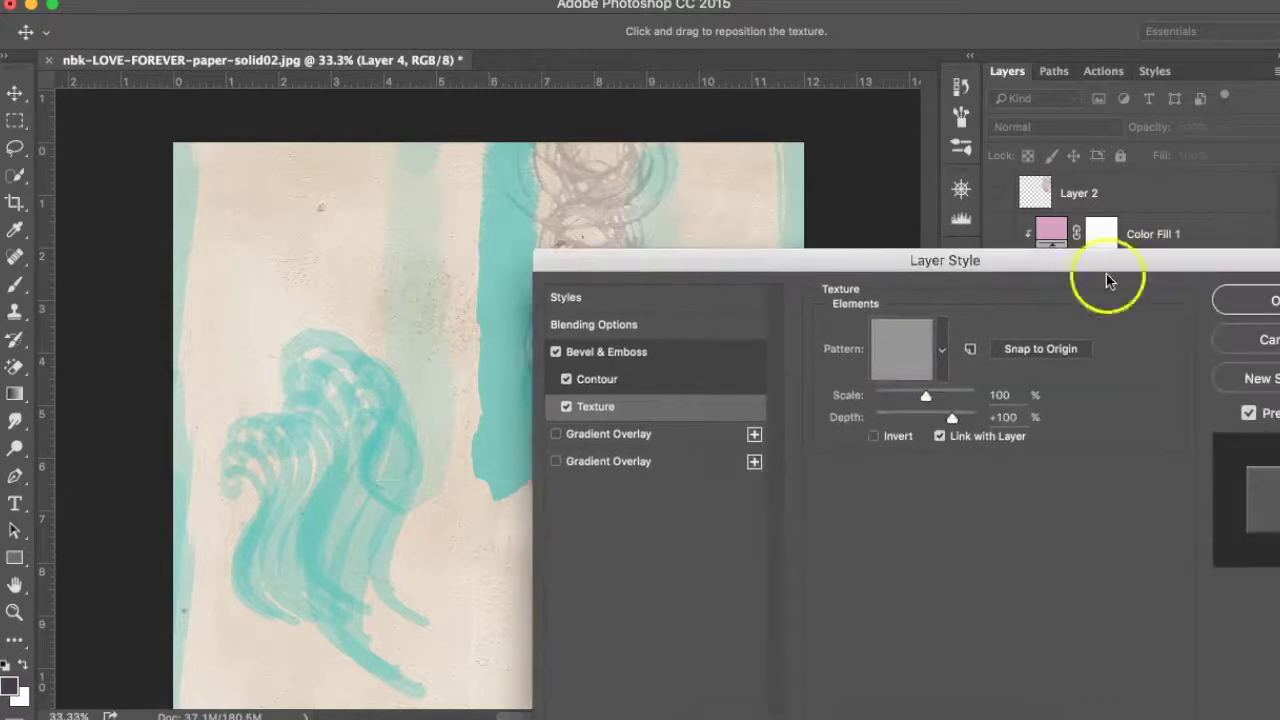
left_click(1255, 312)
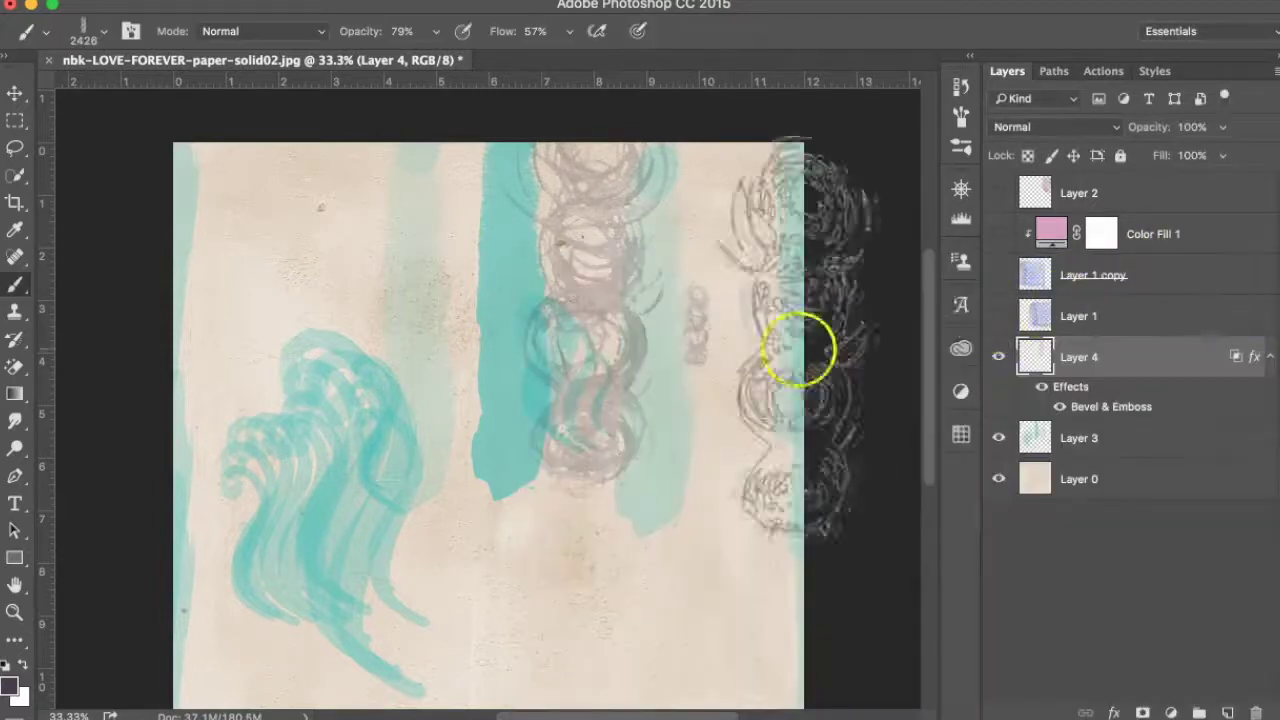
Stamp the 855 px leaf-shaped brush in black on a new layer above Layer 4, above the sweeping teal curls.
left_click(16, 96)
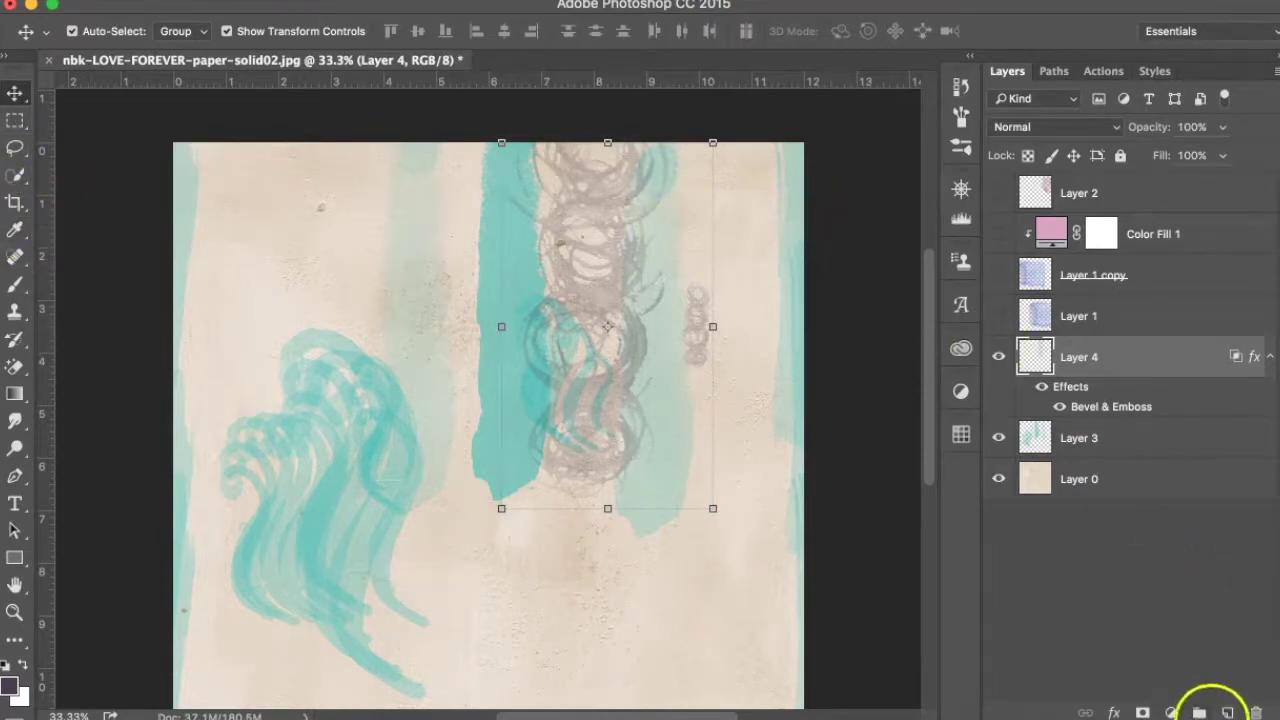
left_click(1228, 713)
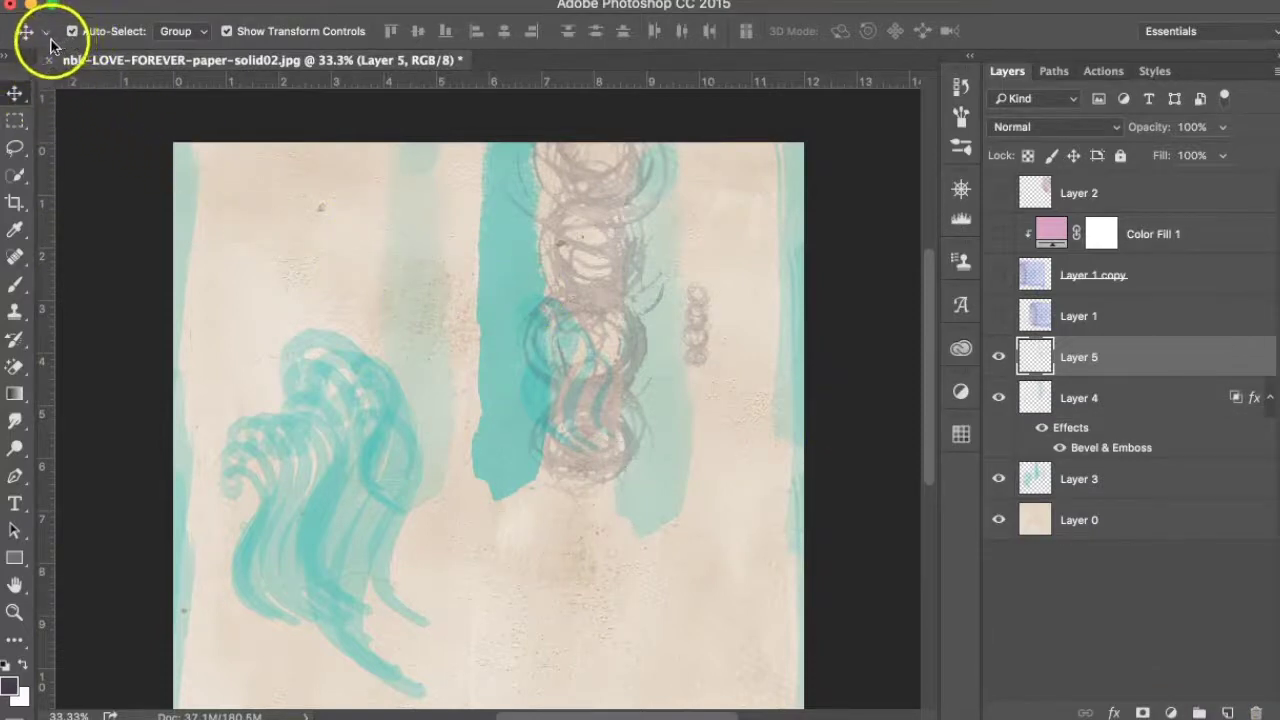
left_click(15, 290)
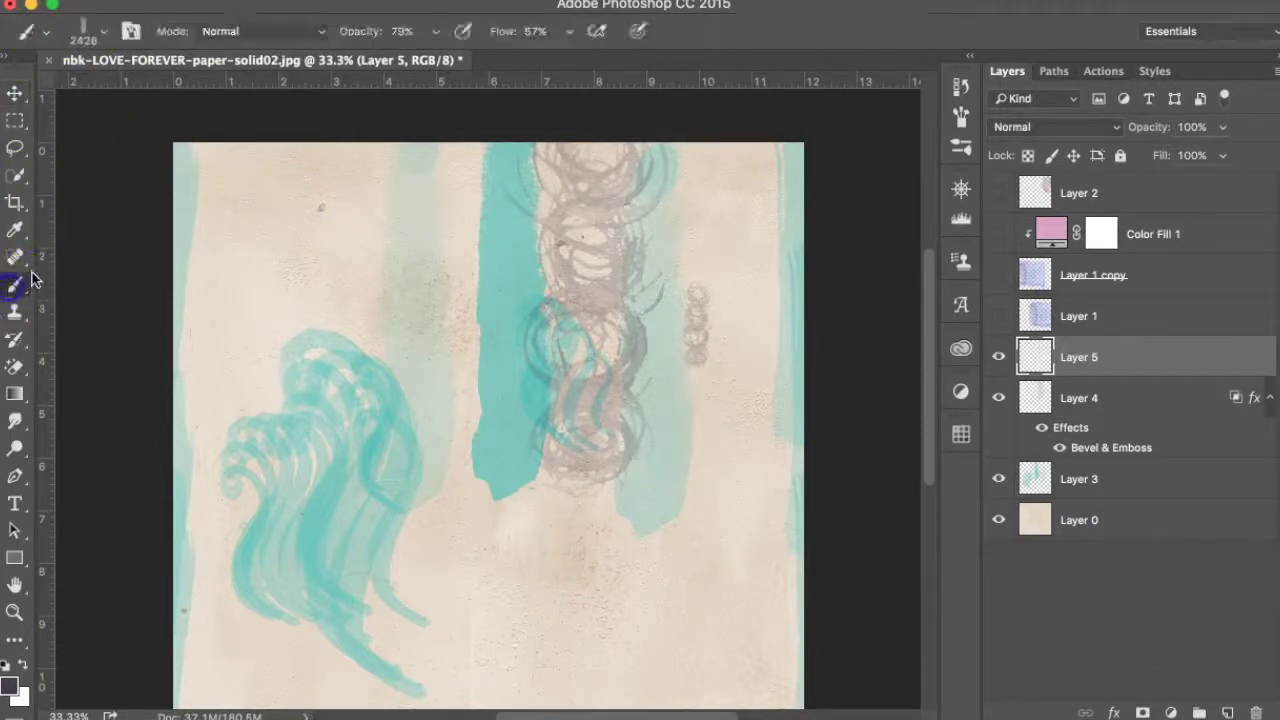
left_click(101, 36)
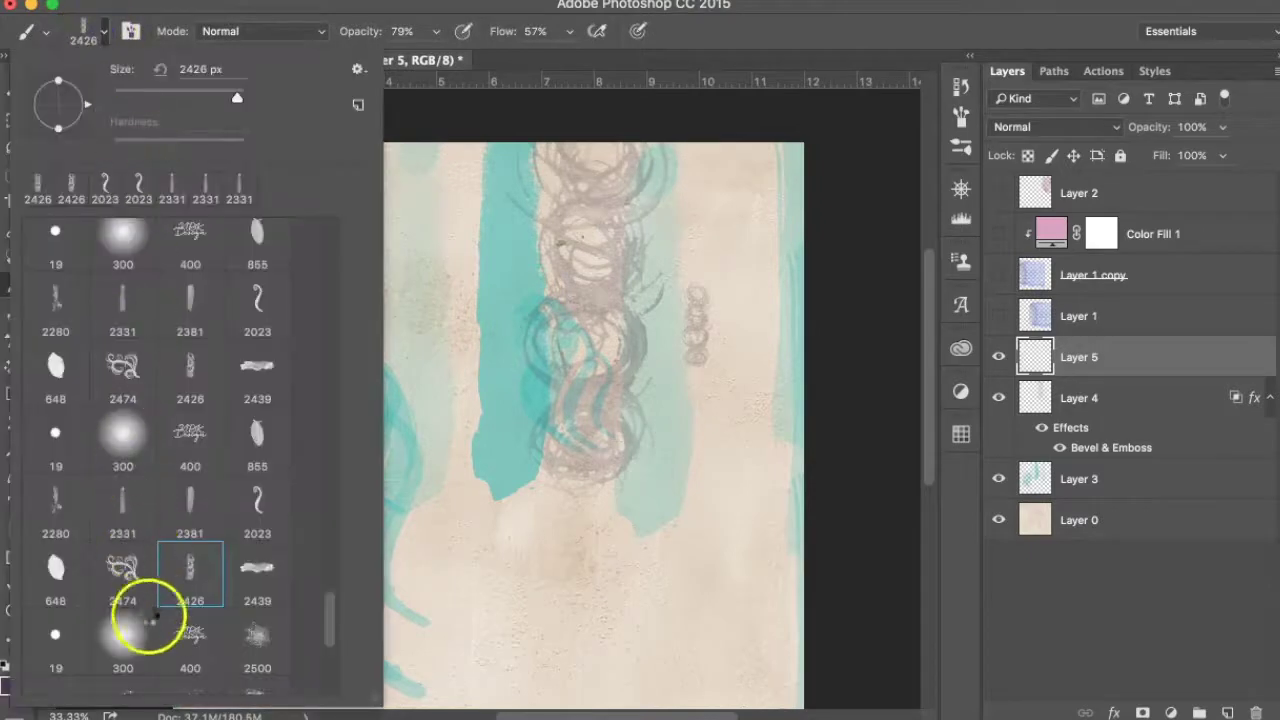
double_click(262, 440)
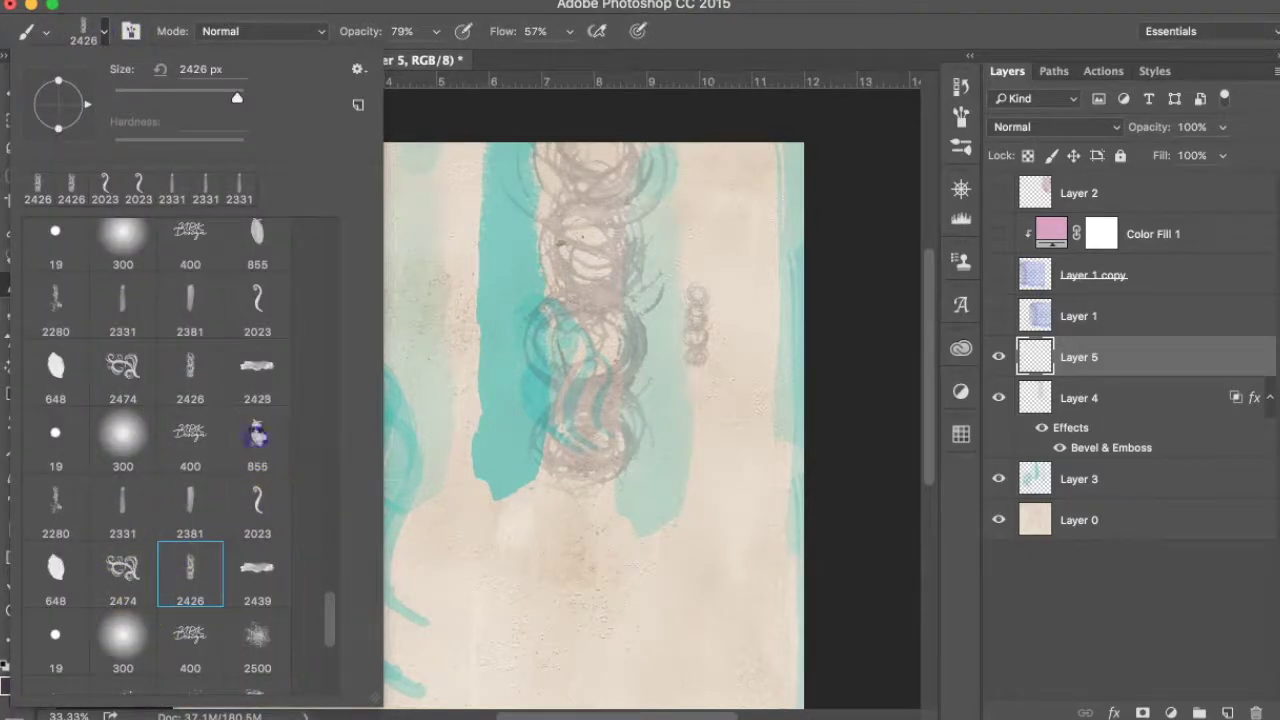
mouse_move(258, 437)
left_mouse_down()
mouse_move(420, 314)
mouse_move(391, 309)
mouse_move(394, 380)
left_mouse_up()
left_click(7, 665)
mouse_move(337, 300)
left_mouse_down()
mouse_move(389, 307)
mouse_move(346, 283)
mouse_move(334, 289)
mouse_move(337, 326)
mouse_move(409, 320)
mouse_move(430, 300)
mouse_move(417, 322)
left_mouse_up()
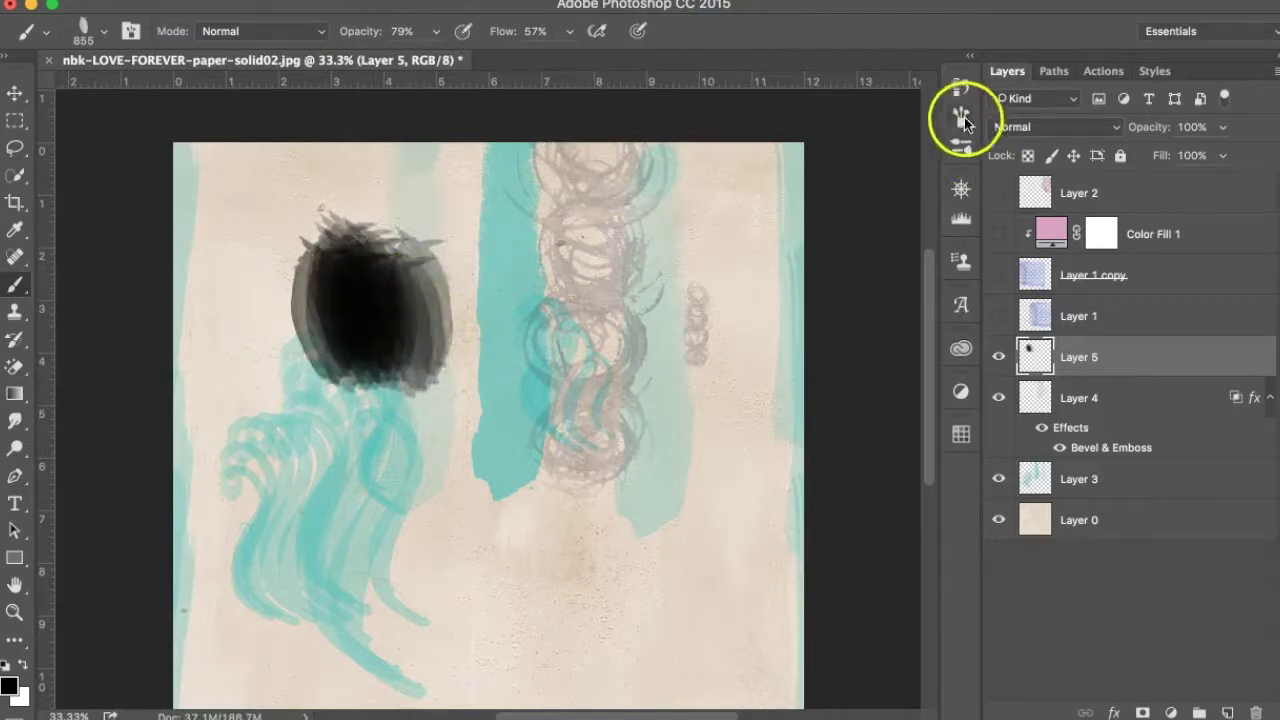
Set the brush's Angle Jitter to 15% in Shape Dynamics and paint further black strokes over the existing blob.
left_click(960, 114)
left_click(613, 160)
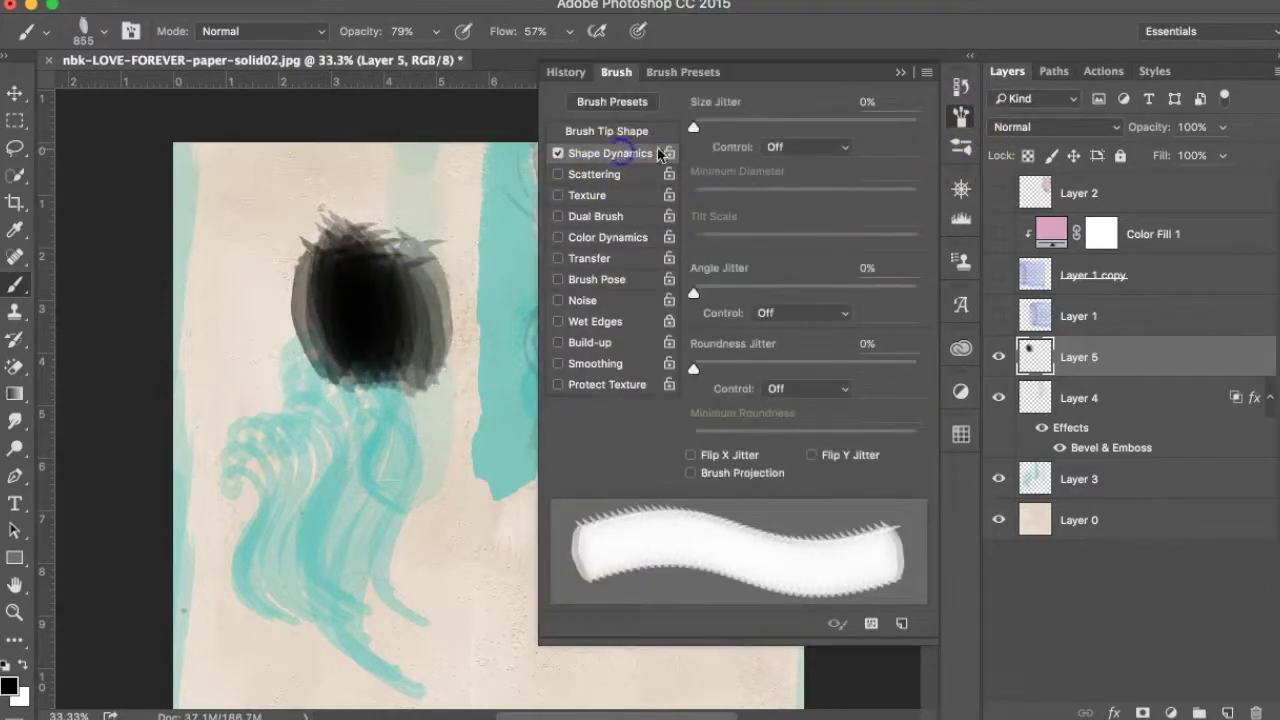
mouse_move(700, 287)
left_mouse_down()
mouse_move(740, 297)
mouse_move(728, 299)
left_mouse_up()
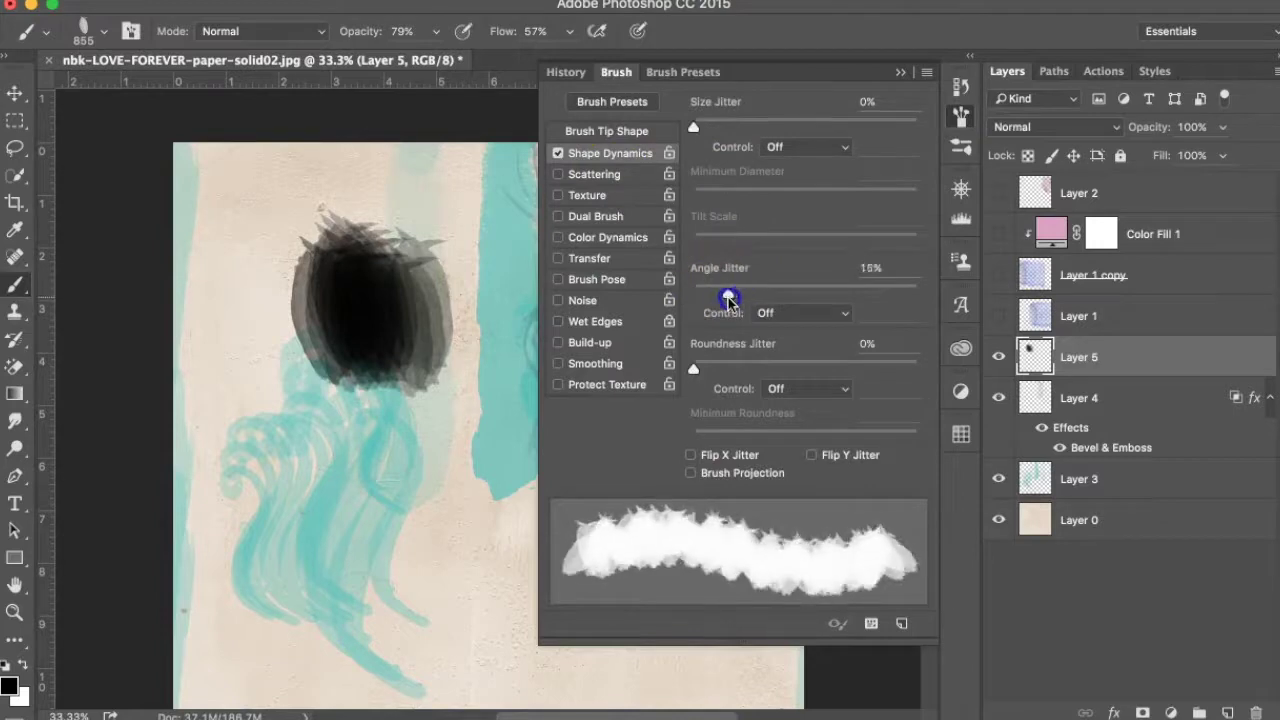
left_click(900, 72)
mouse_move(440, 330)
left_mouse_down()
mouse_move(488, 298)
mouse_move(414, 323)
mouse_move(380, 366)
mouse_move(314, 347)
mouse_move(306, 294)
mouse_move(343, 366)
mouse_move(396, 328)
mouse_move(392, 340)
left_mouse_up()
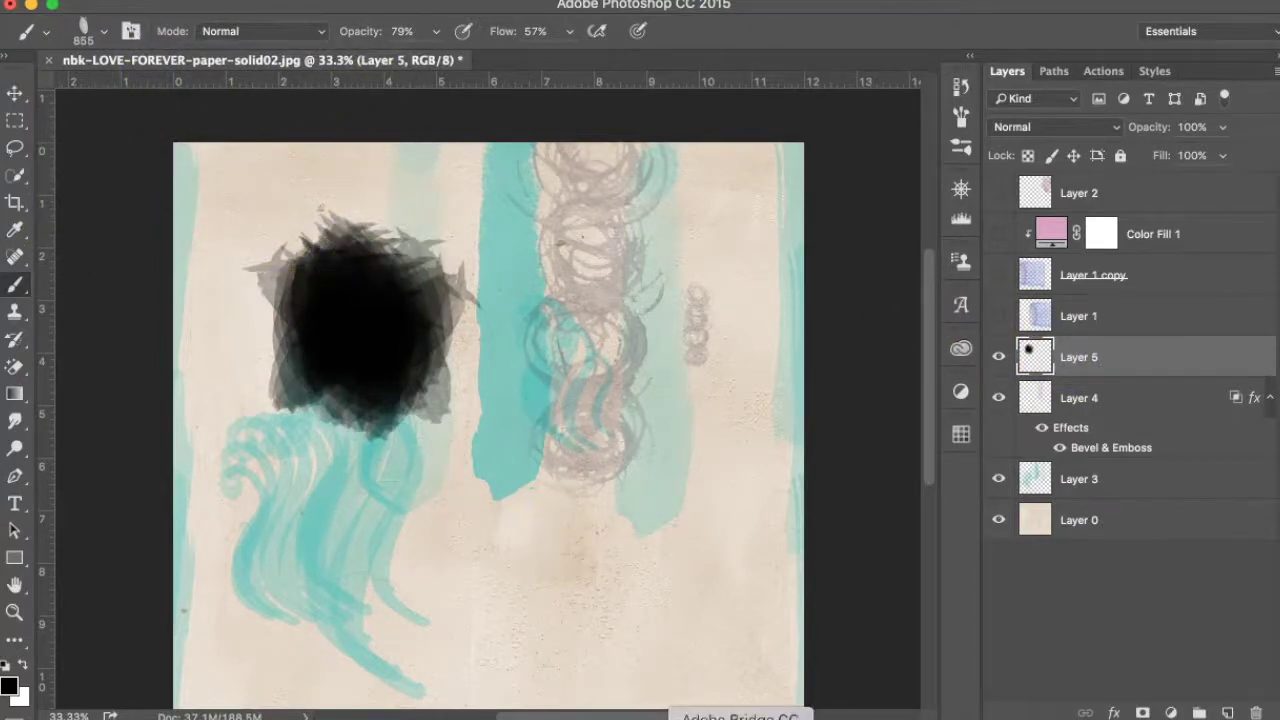
Close nbk-LOVE-FOREVER-paper-solid02.jpg without saving the changes.
left_click(48, 60)
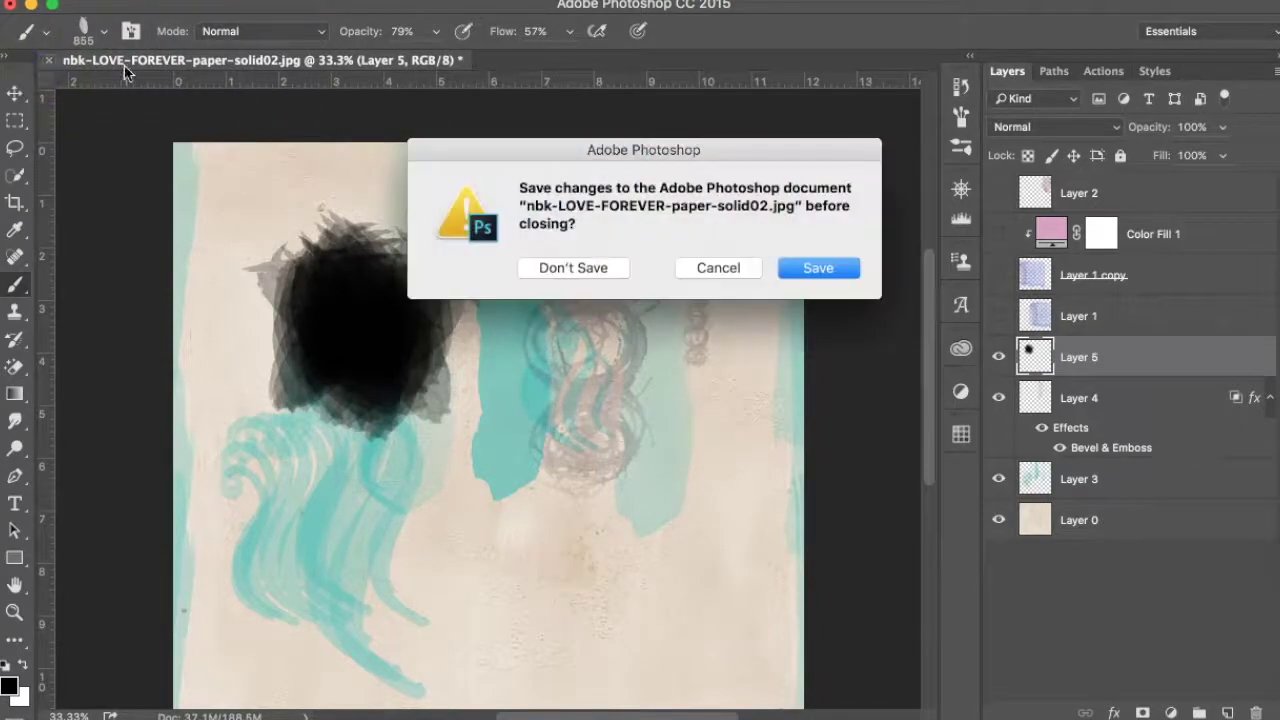
left_click(574, 268)
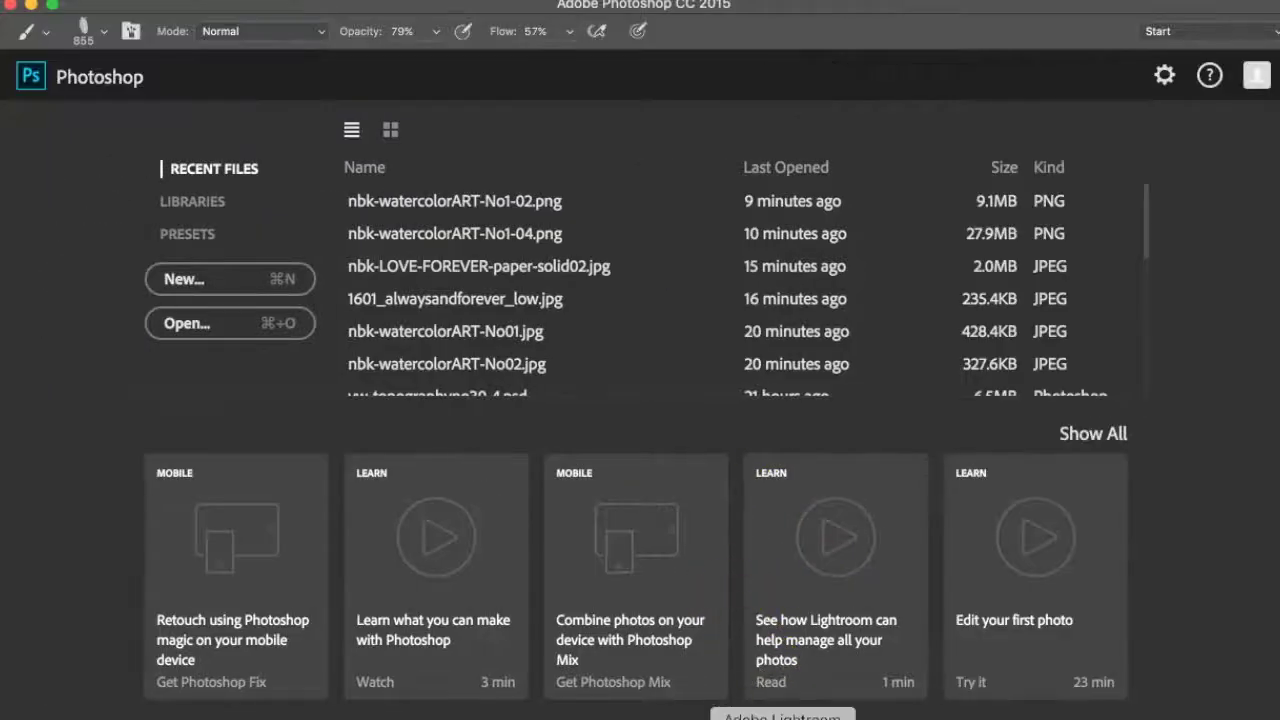
Switch to Bridge and show the nbk-twinkle-little-star folder inside BrushMix under NBK Designs.
left_click(740, 716)
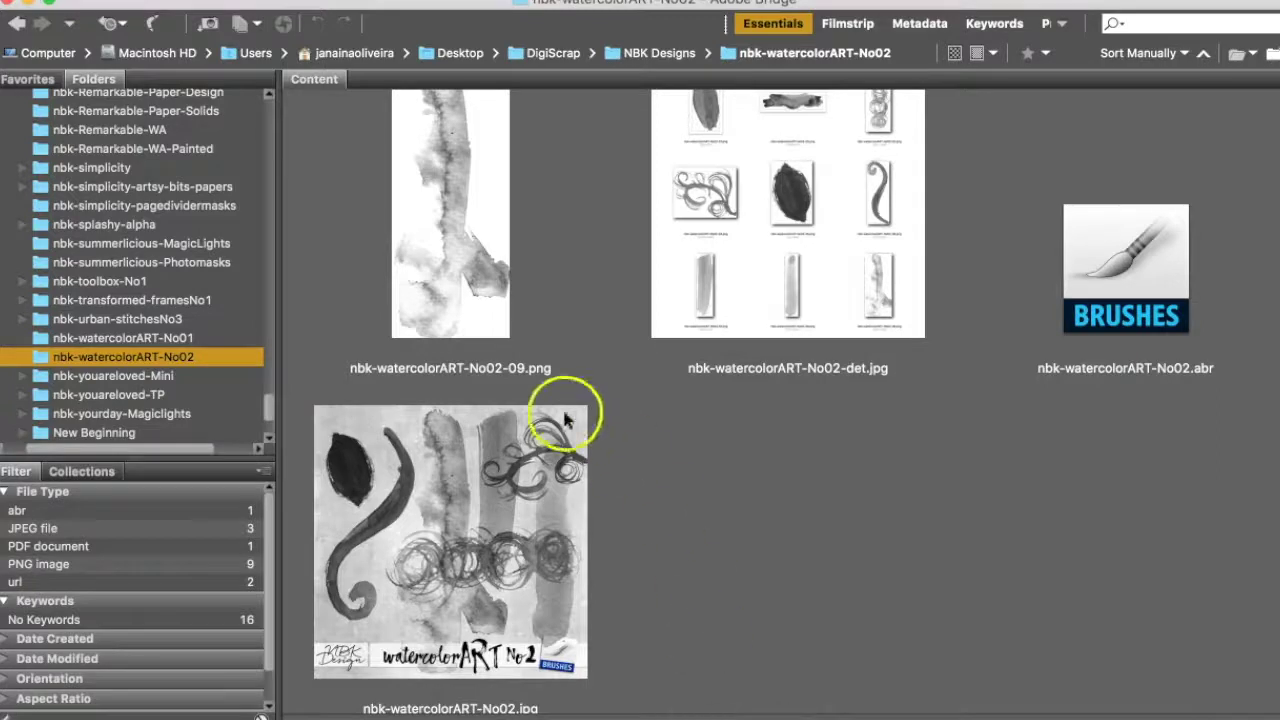
left_click(269, 414)
scroll(269, 410, "up", 1)
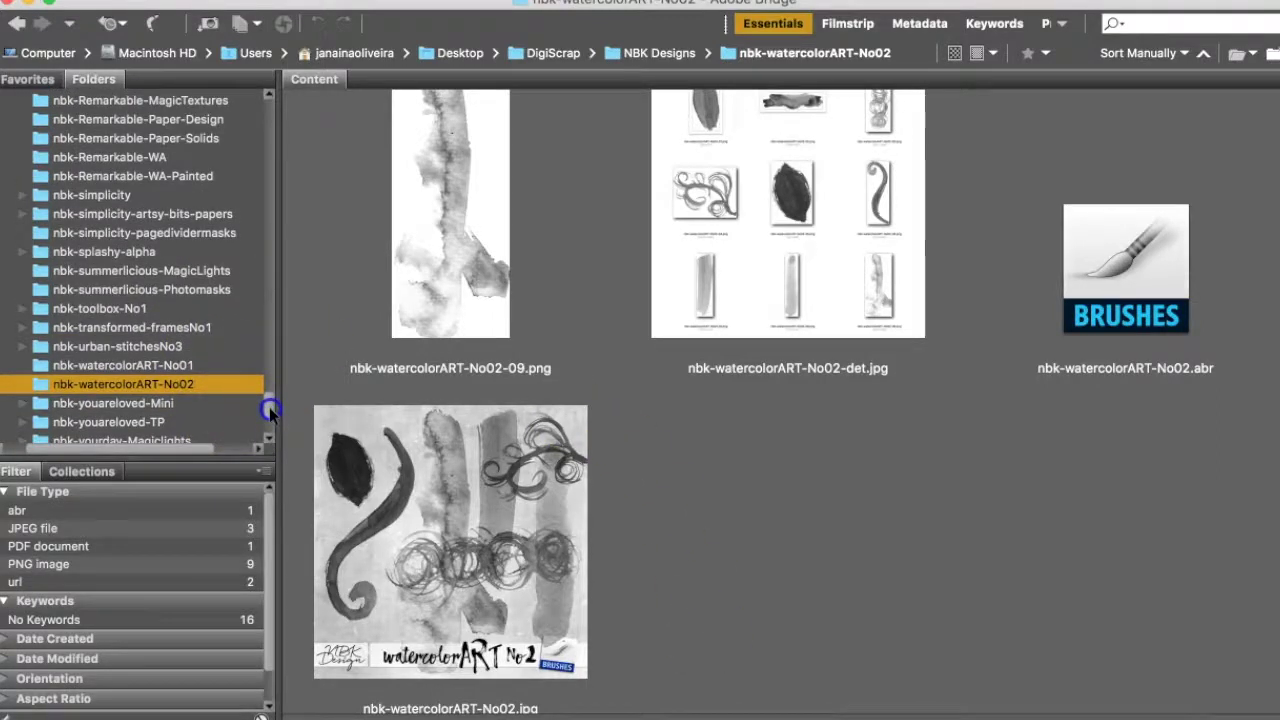
scroll(269, 407, "up", 1)
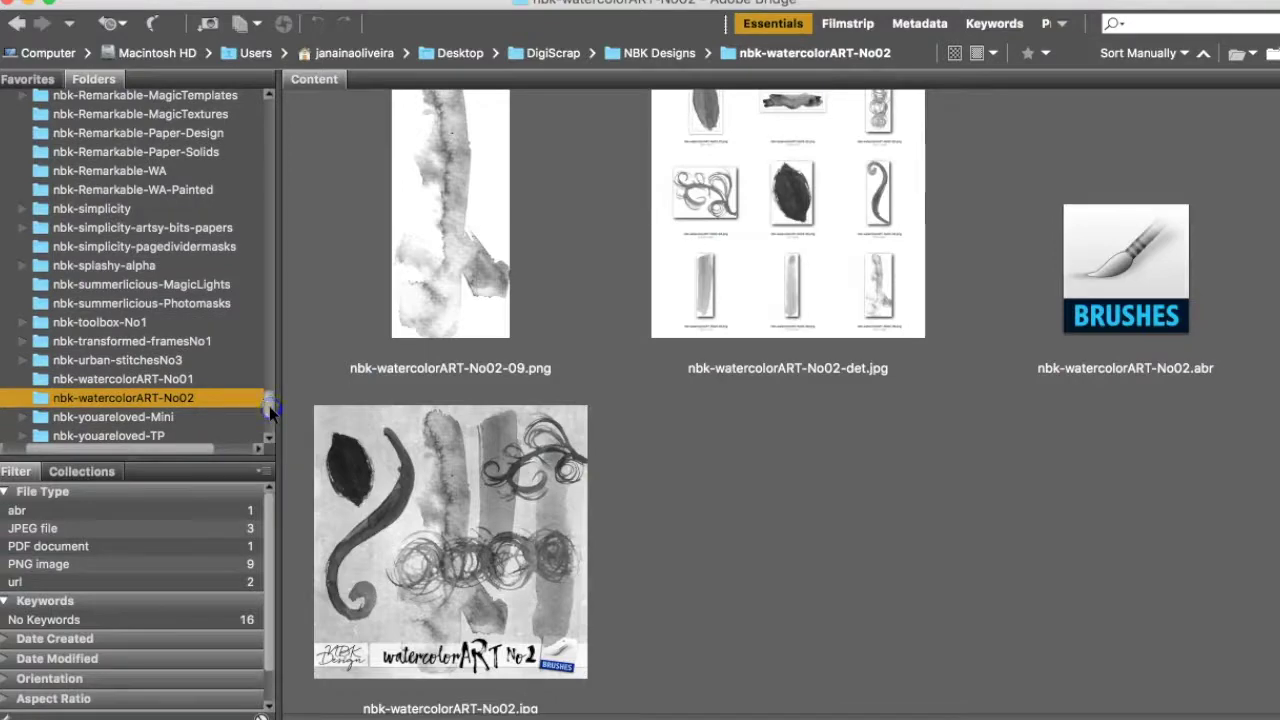
left_click_drag(269, 414, 269, 407)
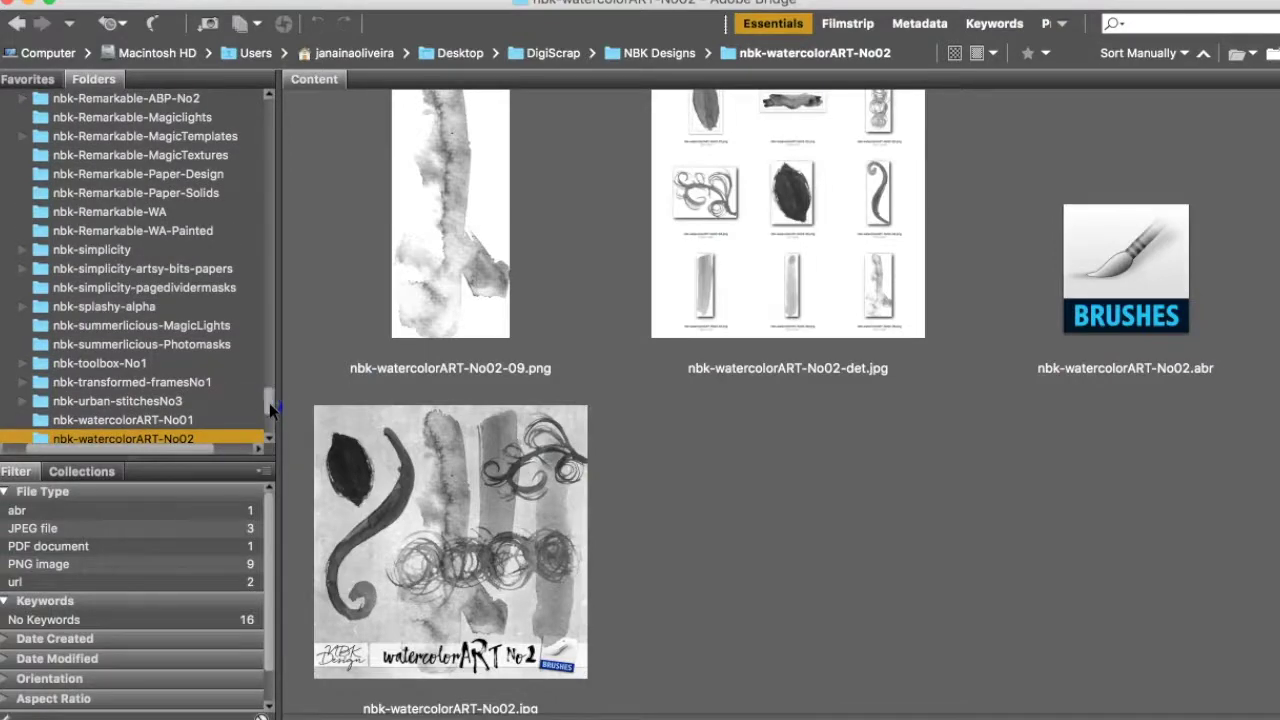
left_click_drag(269, 407, 257, 136)
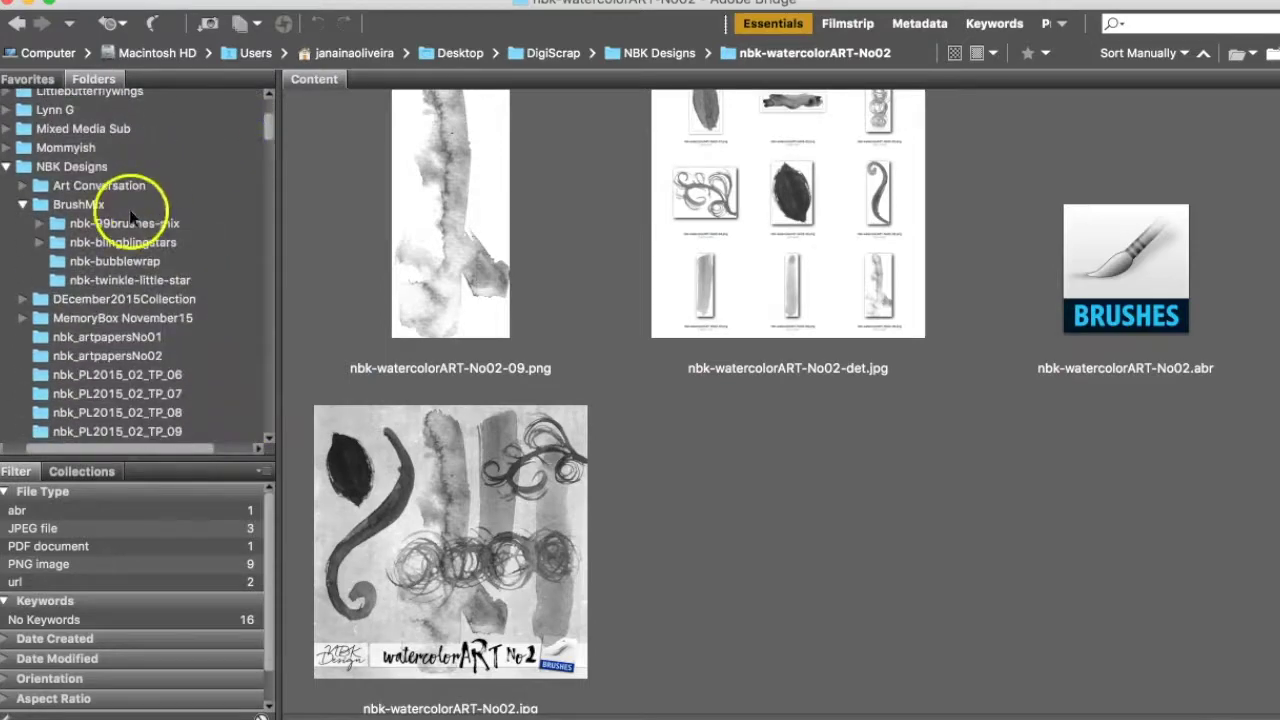
left_click(169, 283)
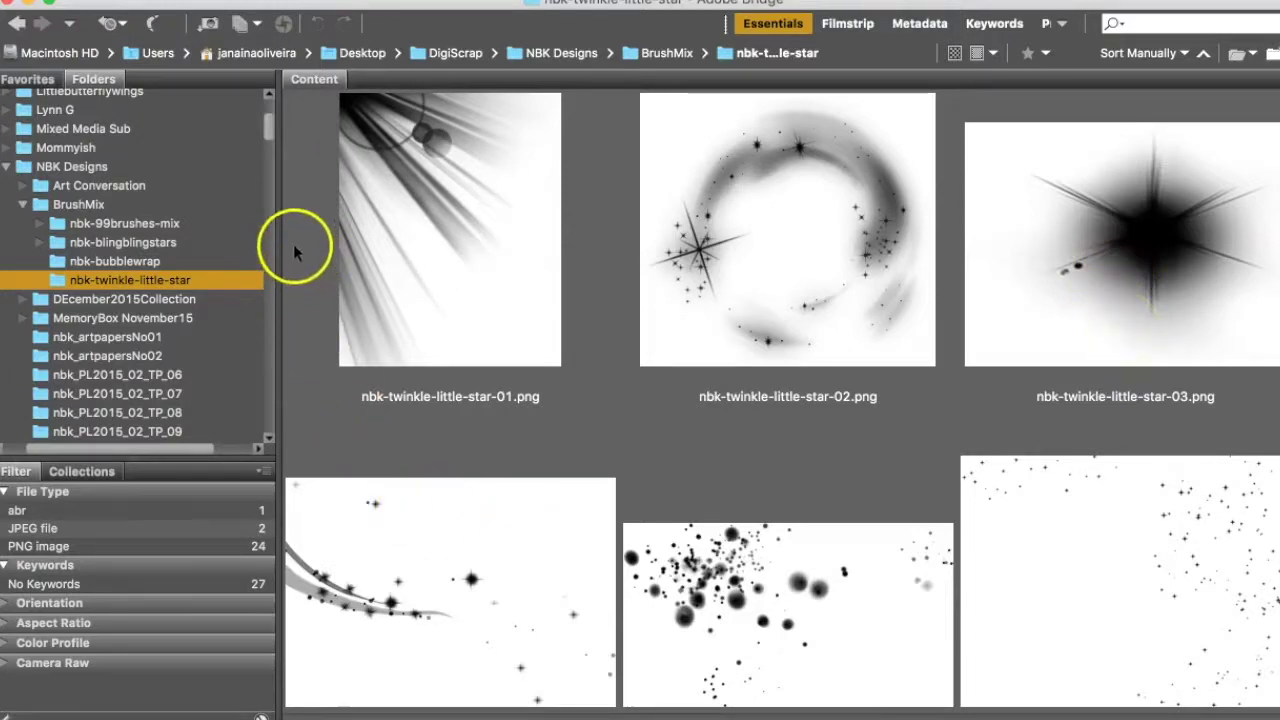
Browse the previews in the nbk-LOVE-FOREVER-magicLIGHTS folder.
left_click_drag(264, 129, 287, 363)
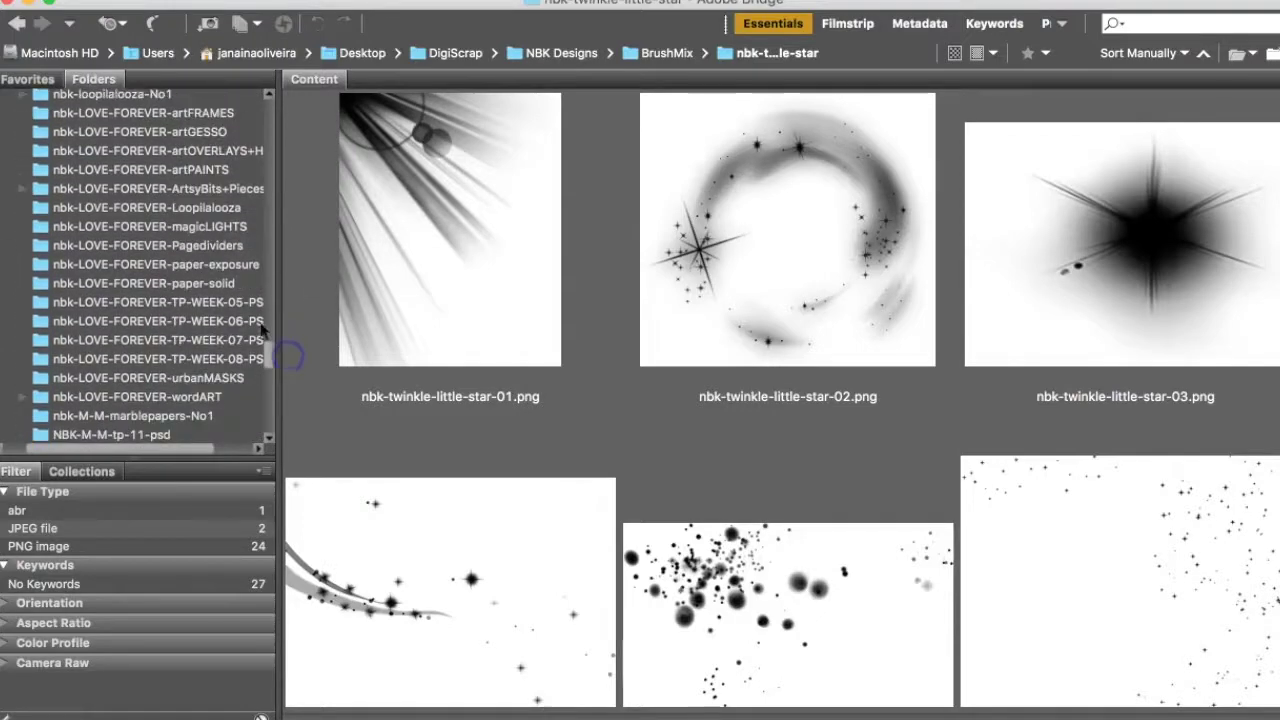
left_click(228, 226)
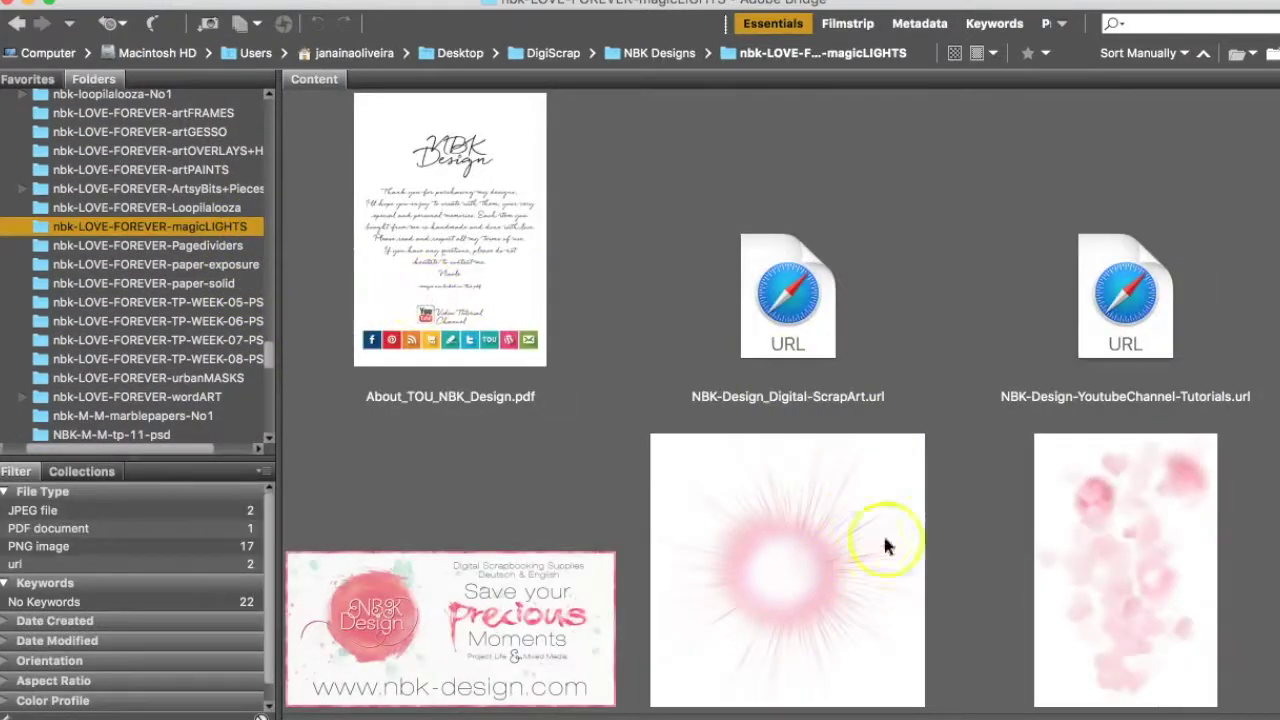
scroll(780, 400, "down", 6)
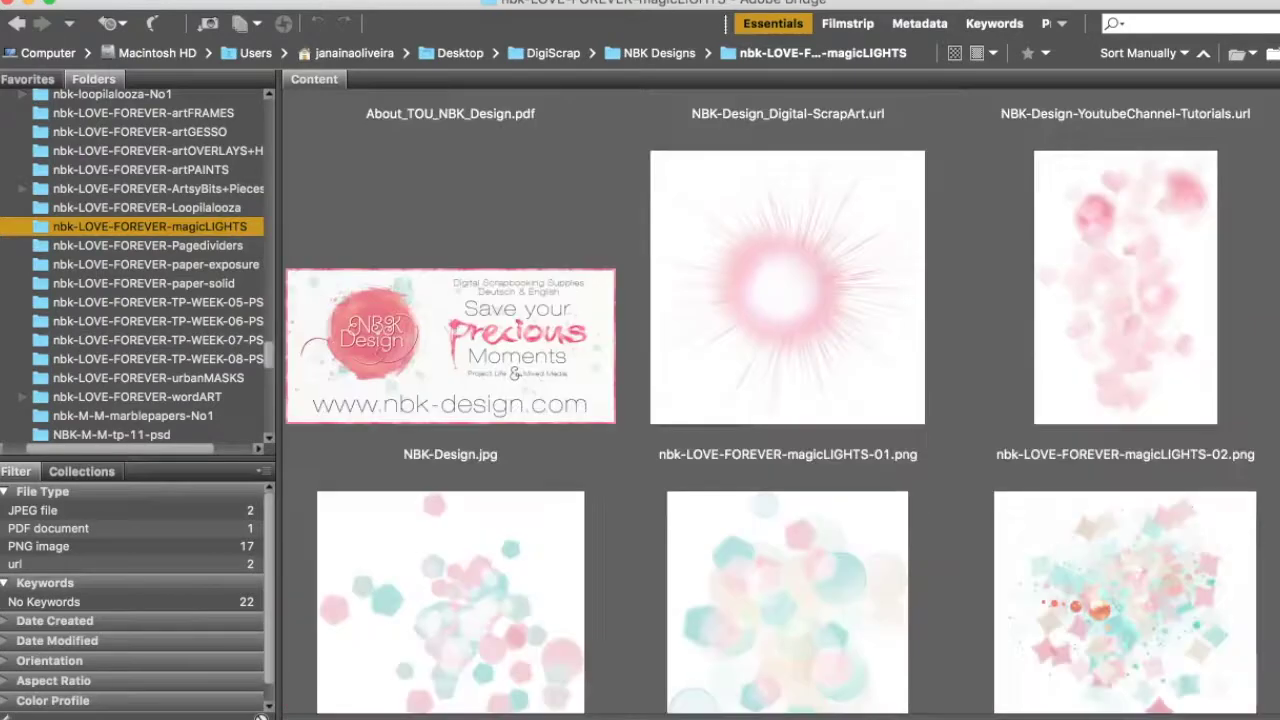
Return to the nbk-twinkle-little-star folder and open nbk-twinklelittlestar-brushes.jpg in Photoshop.
left_click_drag(268, 358, 248, 119)
left_click(187, 350)
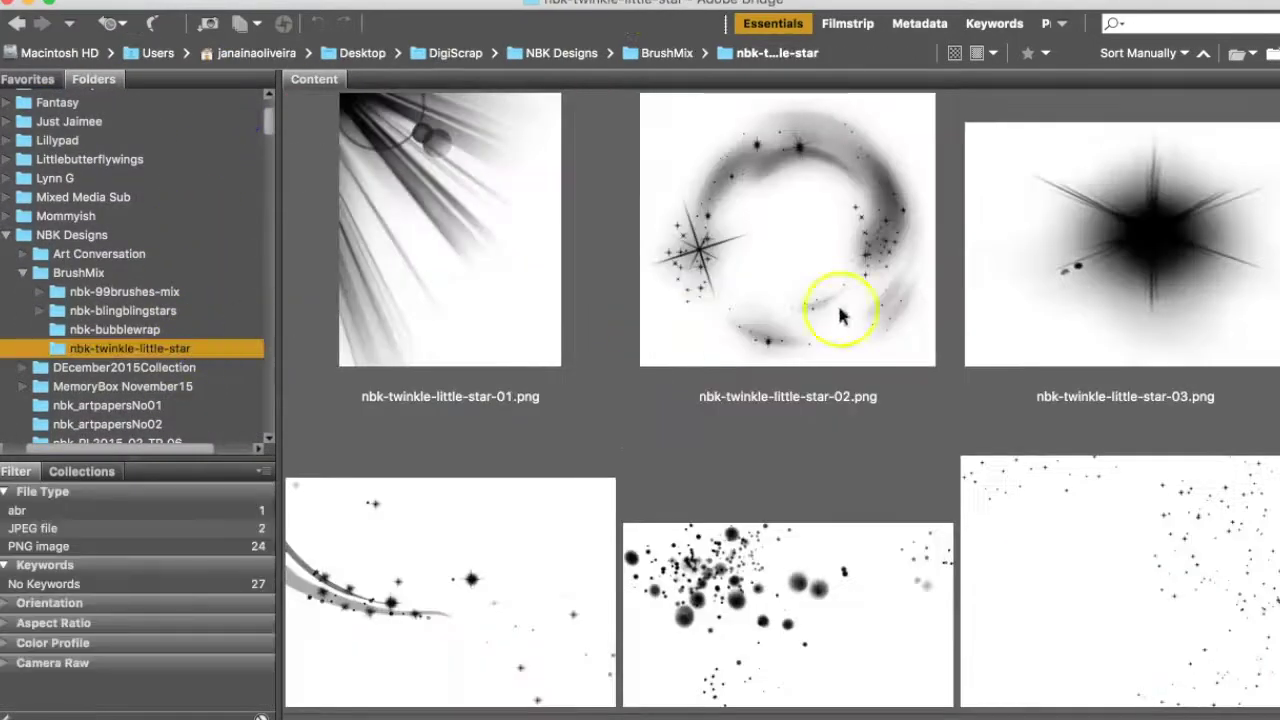
scroll(782, 400, "down", 10)
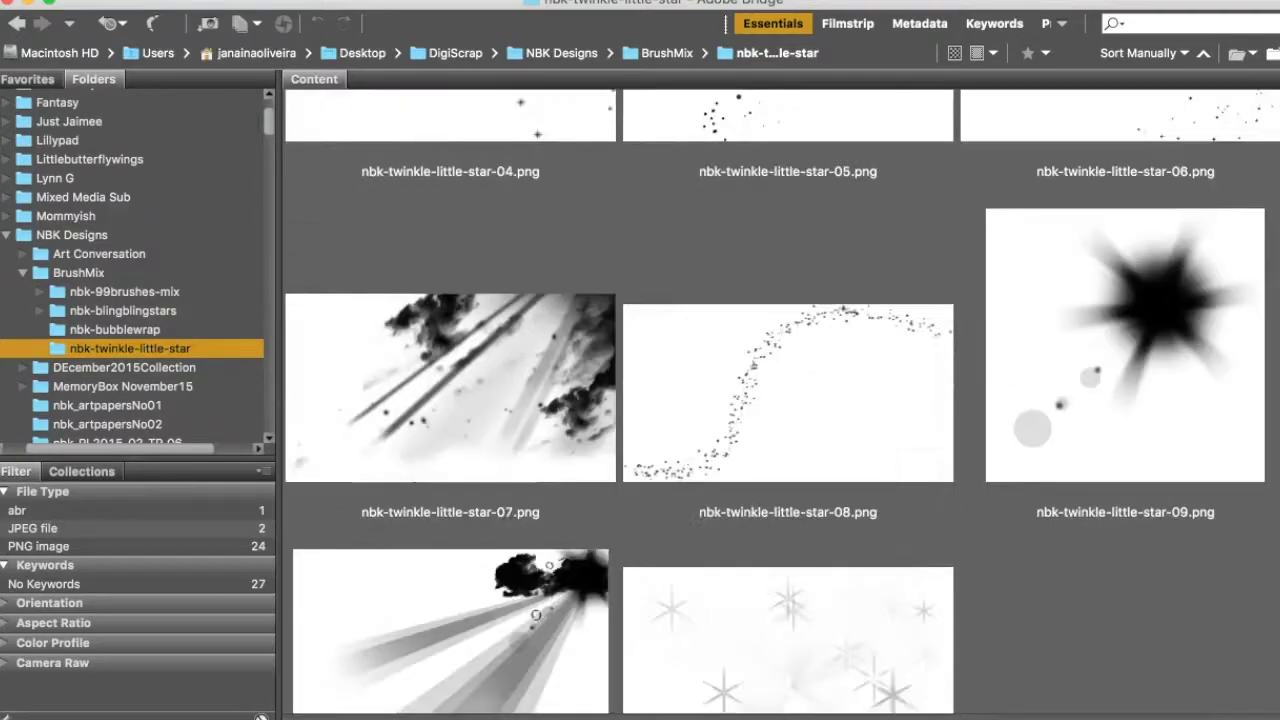
scroll(1006, 575, "down", 15)
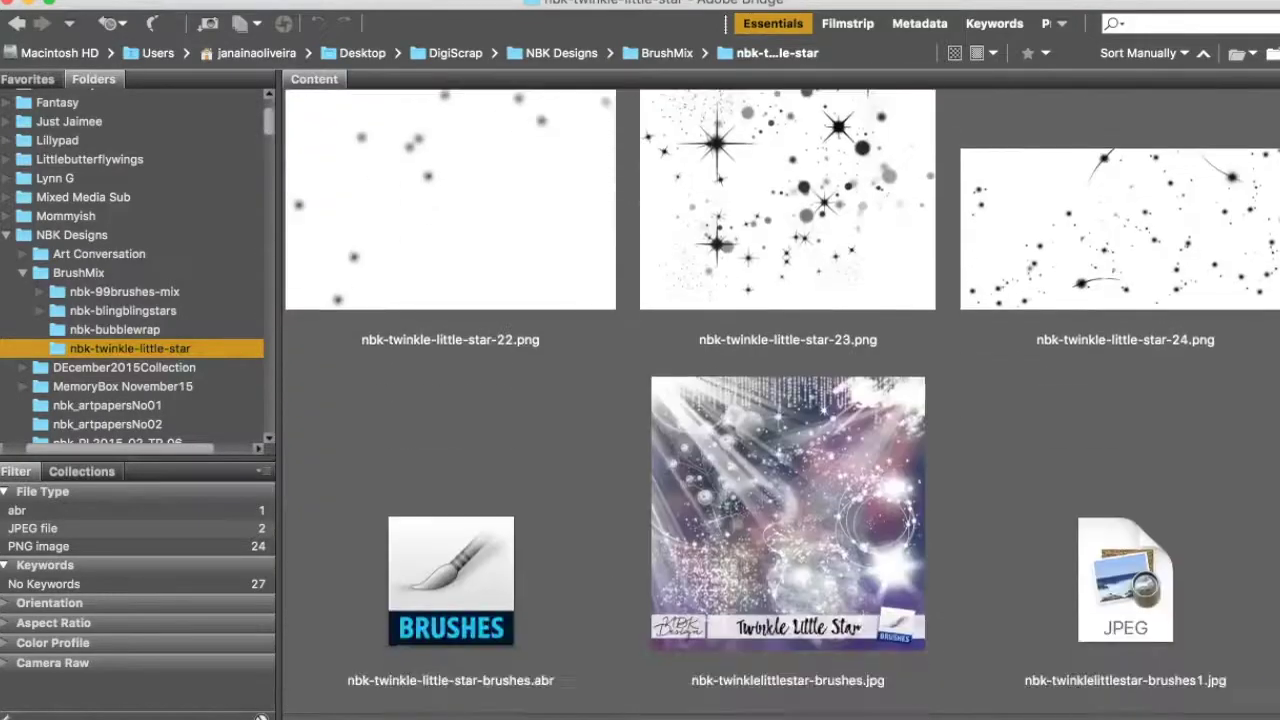
left_click(783, 525)
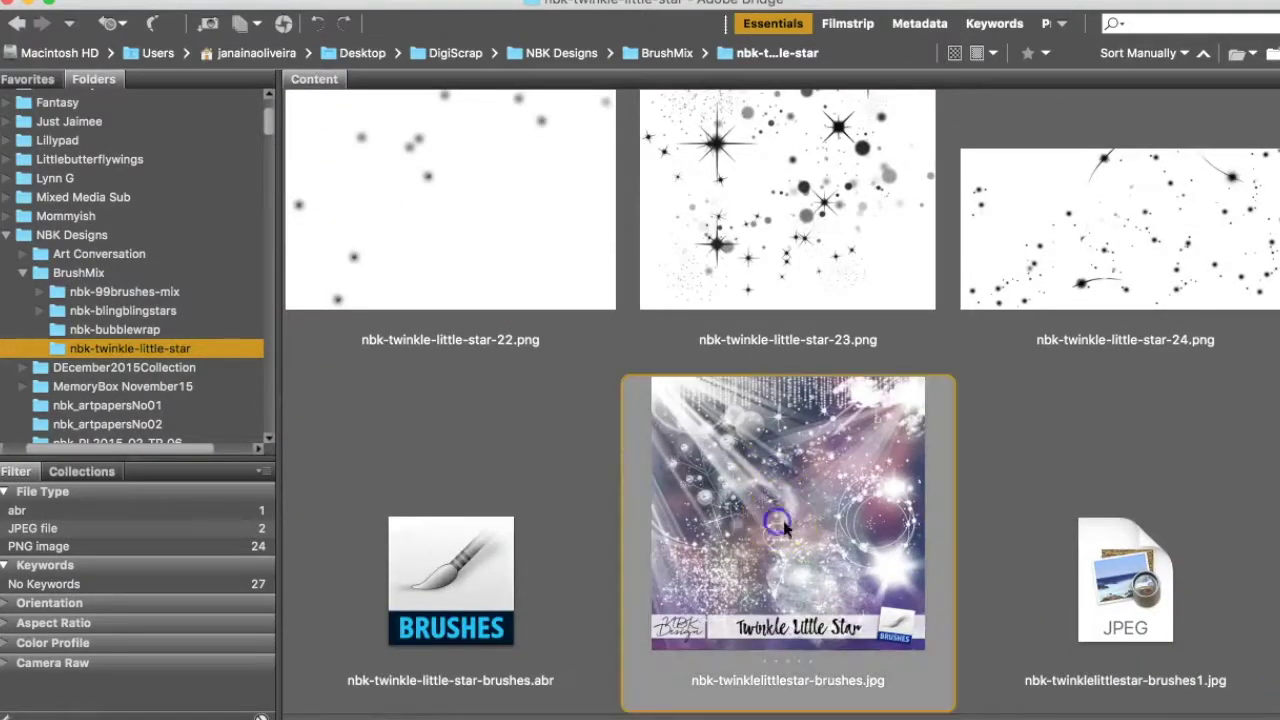
double_click(787, 556)
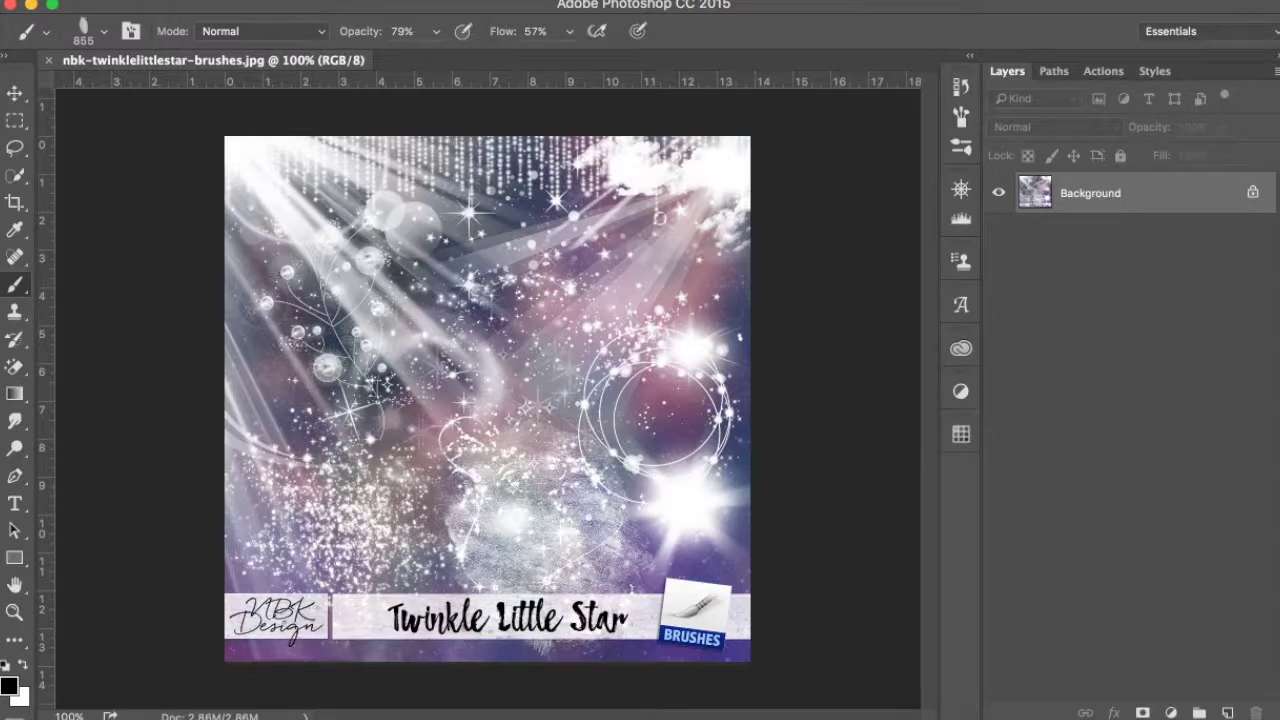
Activate the Move tool, then open nbk-LOVE-FOREVER-paper-exposure04.jpg from the nbk-LOVE-FOREVER-paper-exposure folder in Bridge.
left_click(18, 91)
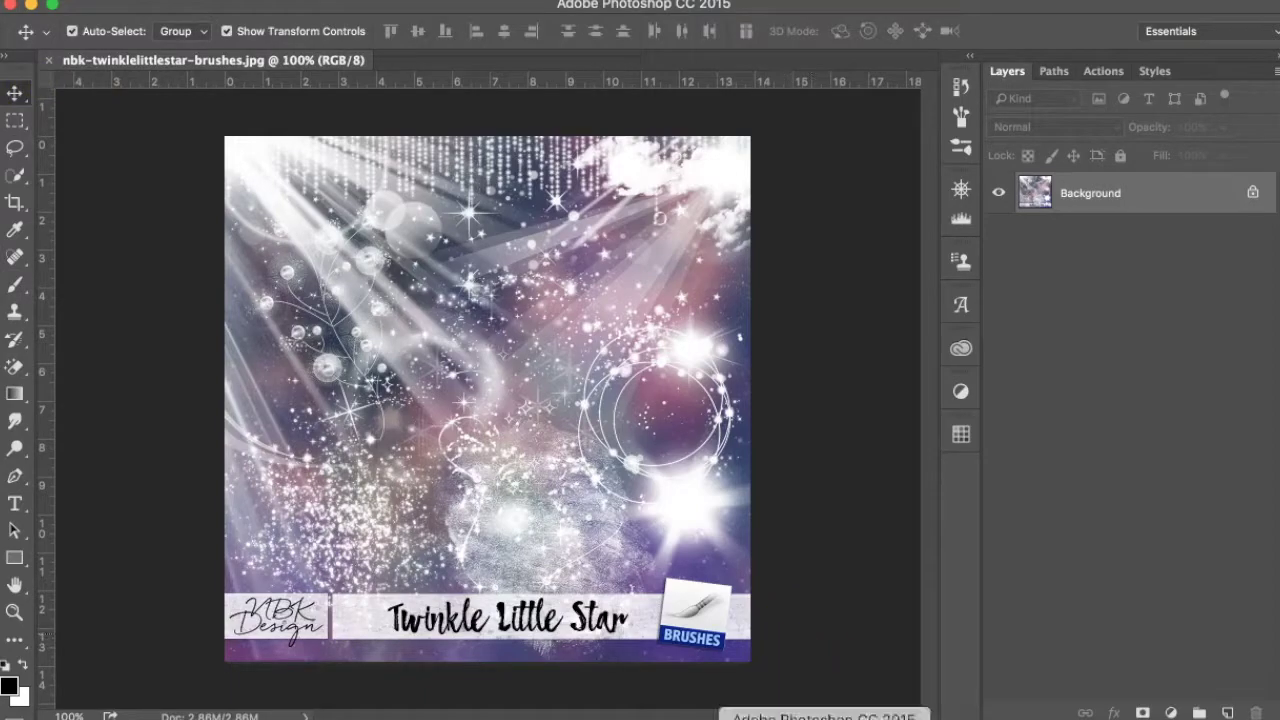
left_click(740, 716)
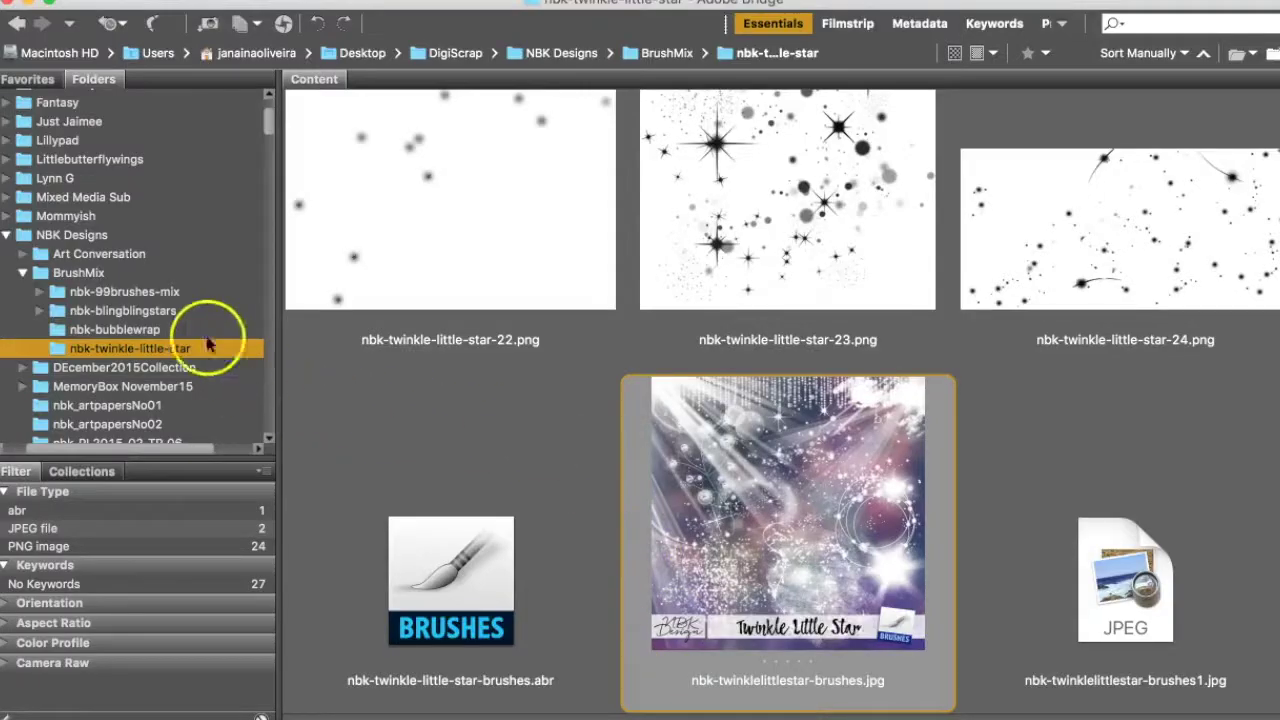
left_click_drag(268, 140, 266, 163)
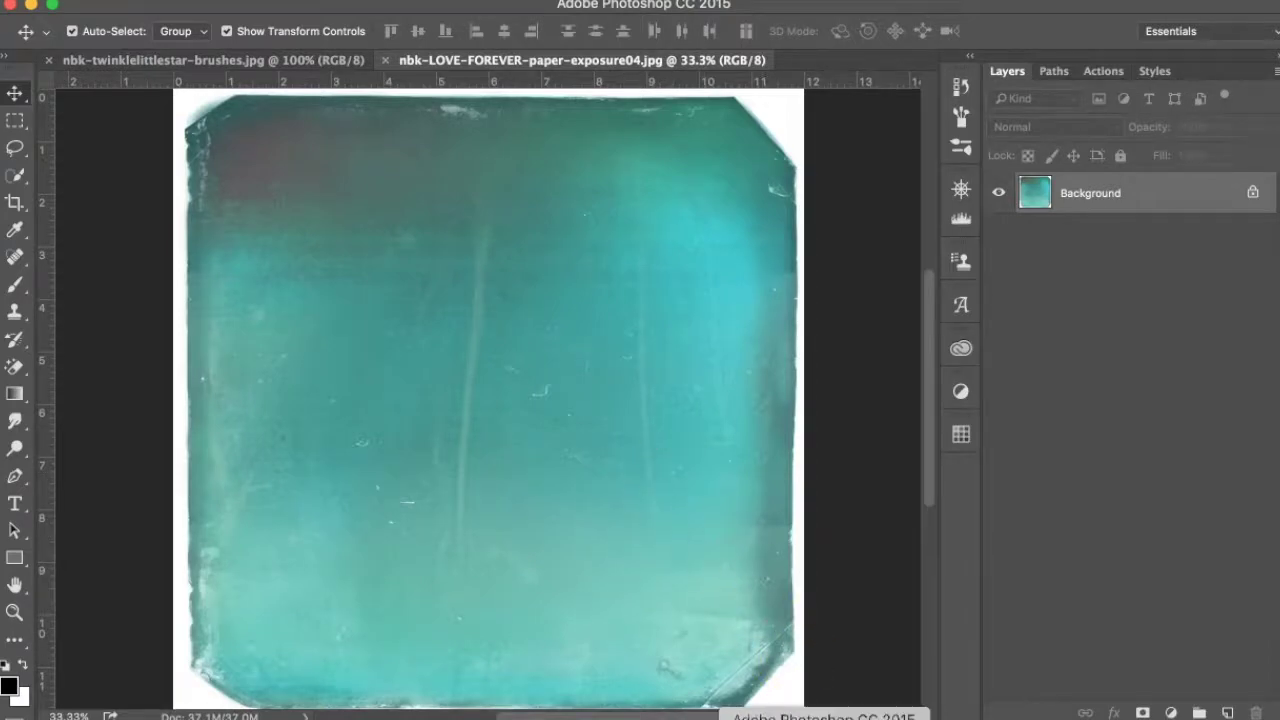
Open nbk-twinkle-little-star-06.png in Photoshop from the nbk-twinkle-little-star folder in Bridge.
left_click(740, 717)
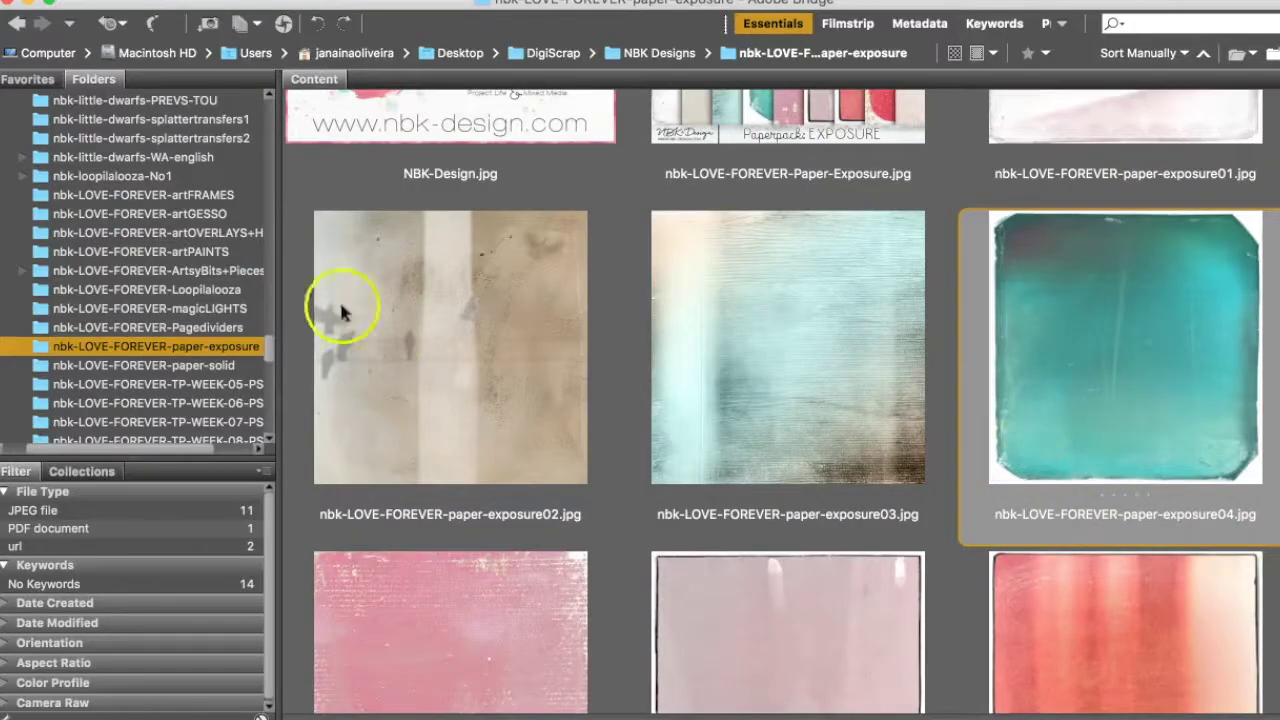
left_click_drag(260, 348, 263, 132)
left_click(194, 320)
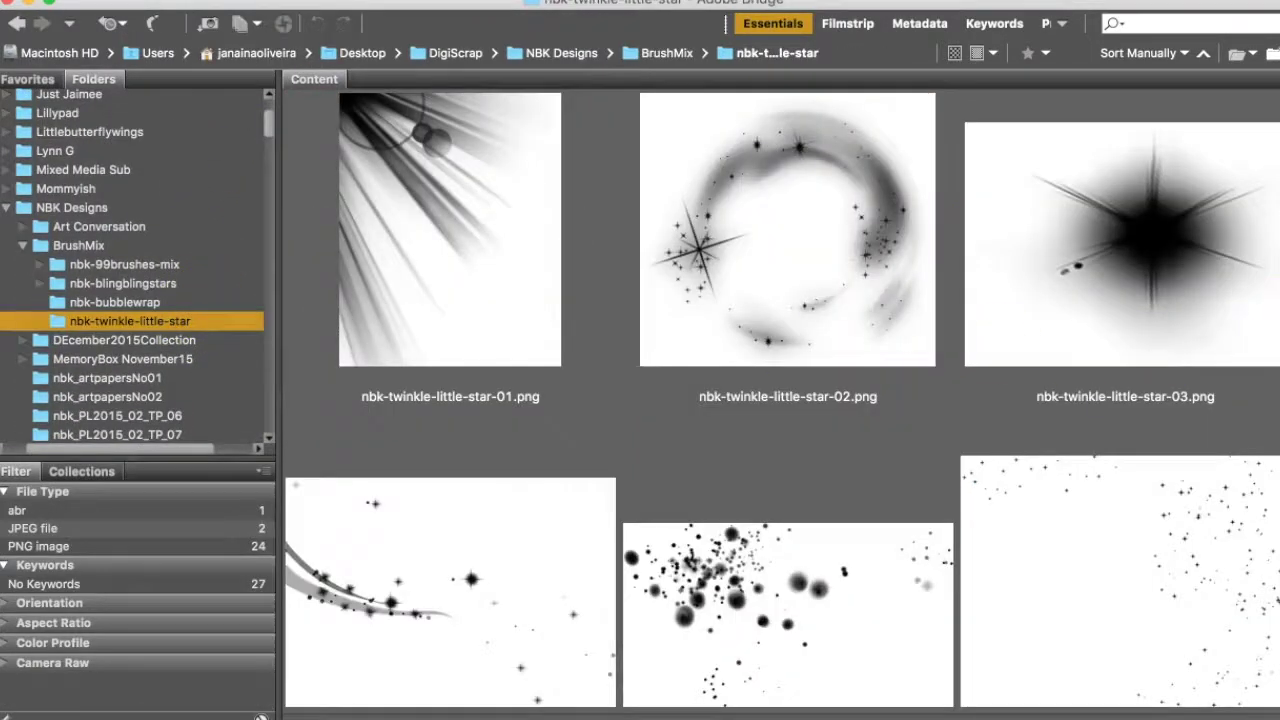
scroll(780, 400, "down", 3)
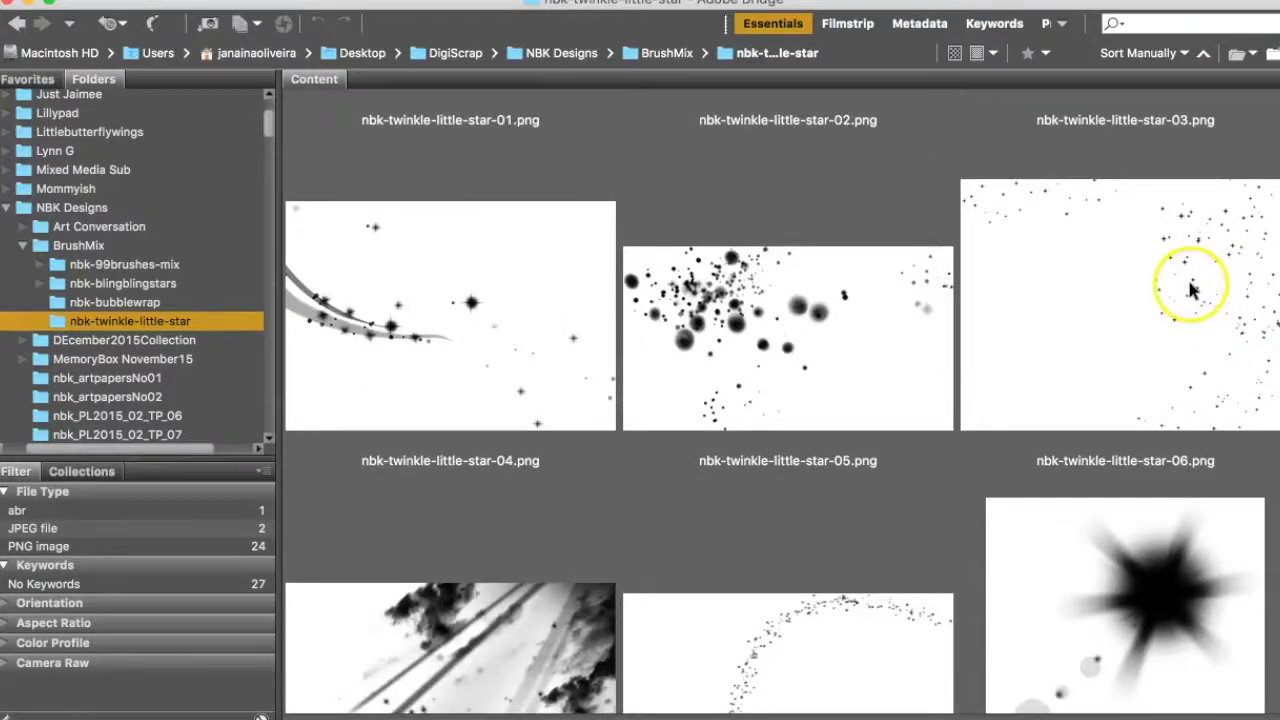
left_click_drag(1190, 288, 857, 716)
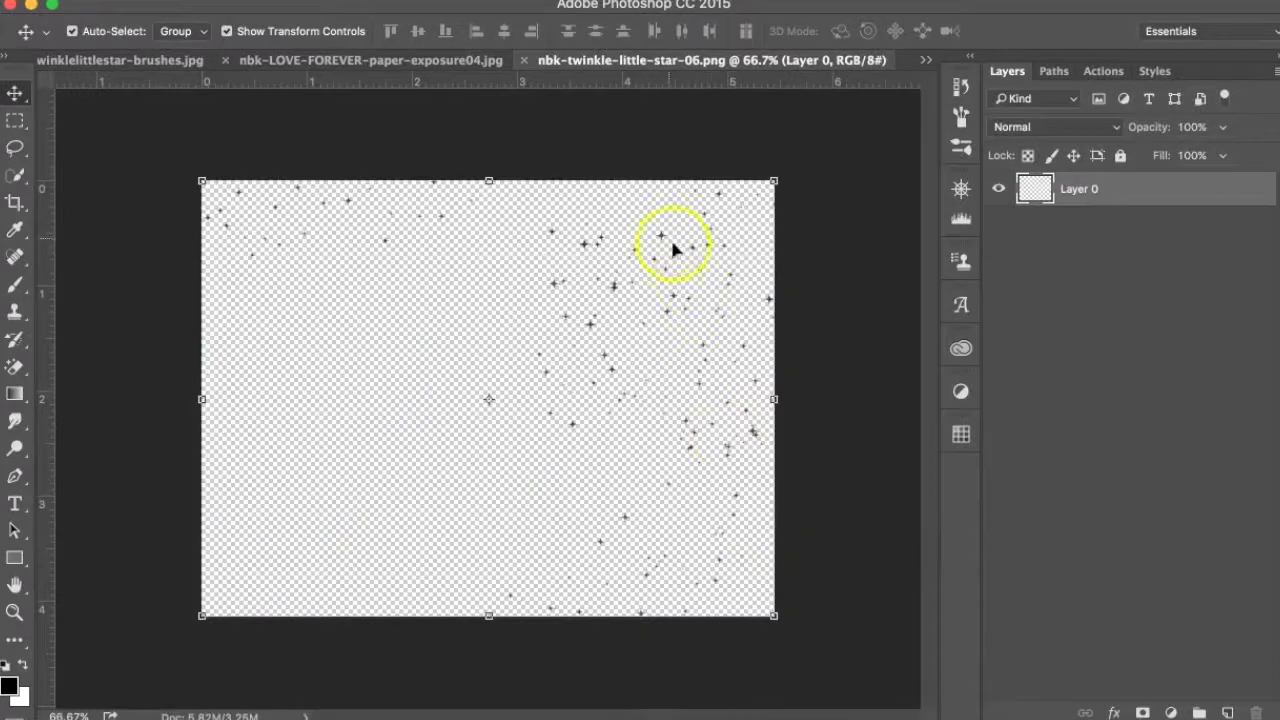
Copy the scattered stars onto the teal exposure paper and enlarge them to fit its upper-right corner.
left_click_drag(549, 236, 467, 217)
left_click_drag(583, 246, 310, 55)
left_click_drag(533, 209, 586, 243)
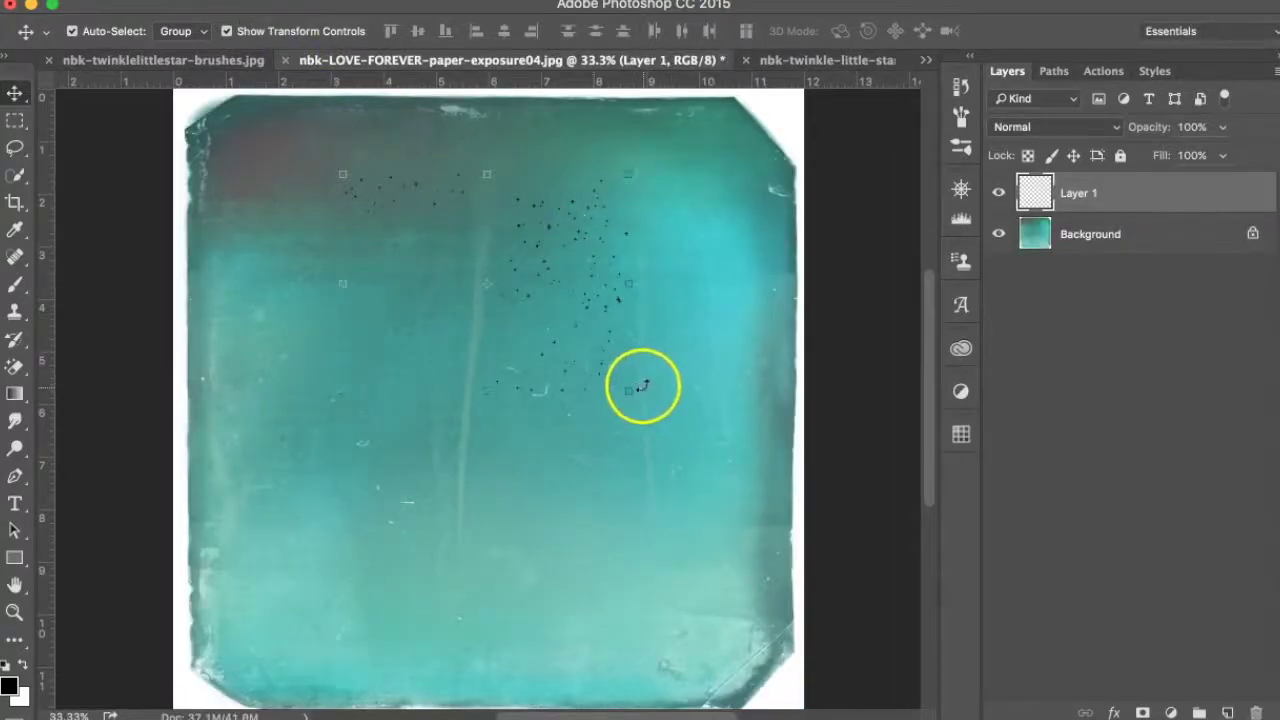
left_click_drag(630, 390, 754, 487)
left_click_drag(675, 218, 683, 142)
left_click(957, 31)
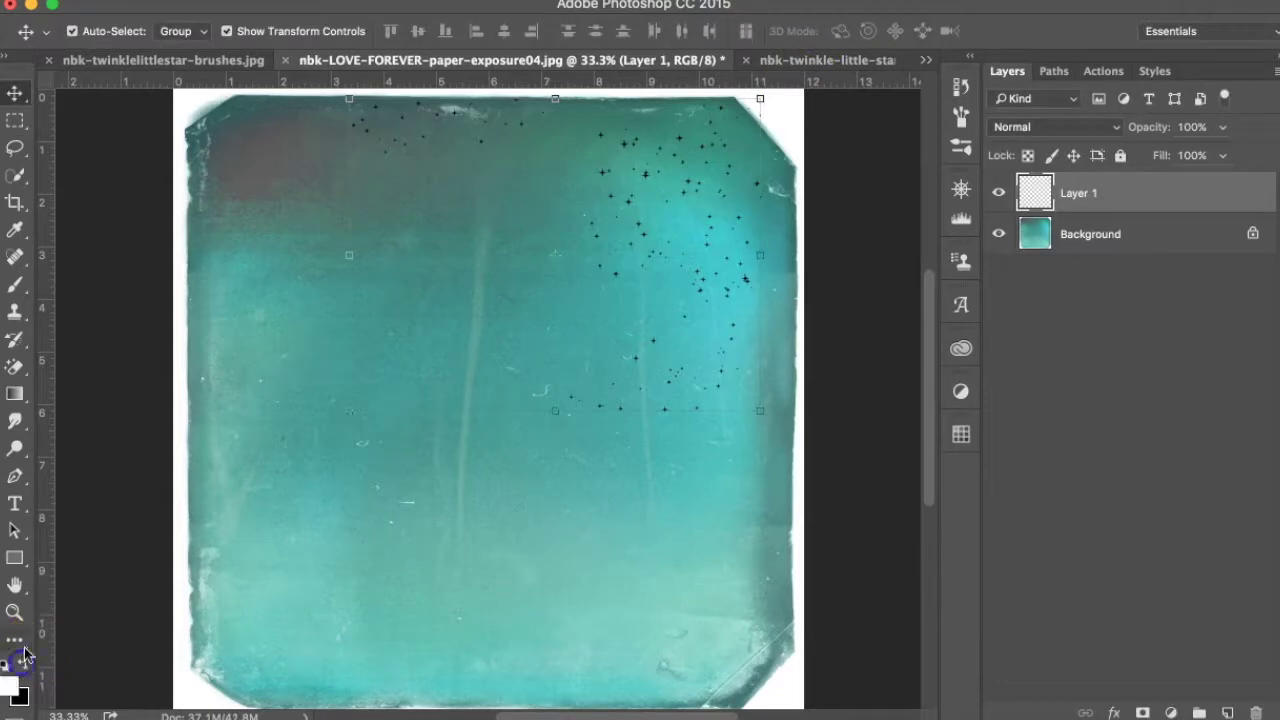
Fill the stars on Layer 1 with the white foreground color at 100% opacity, preserving transparency.
left_click(160, 0)
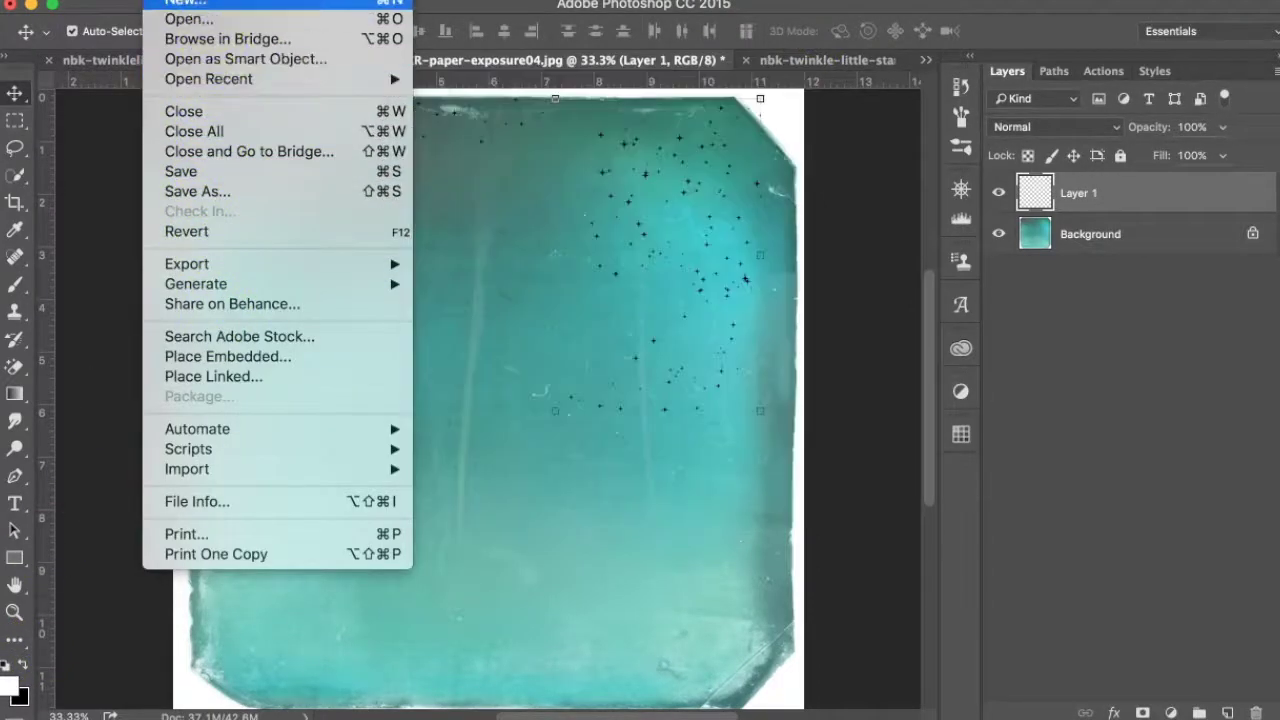
left_click(229, 286)
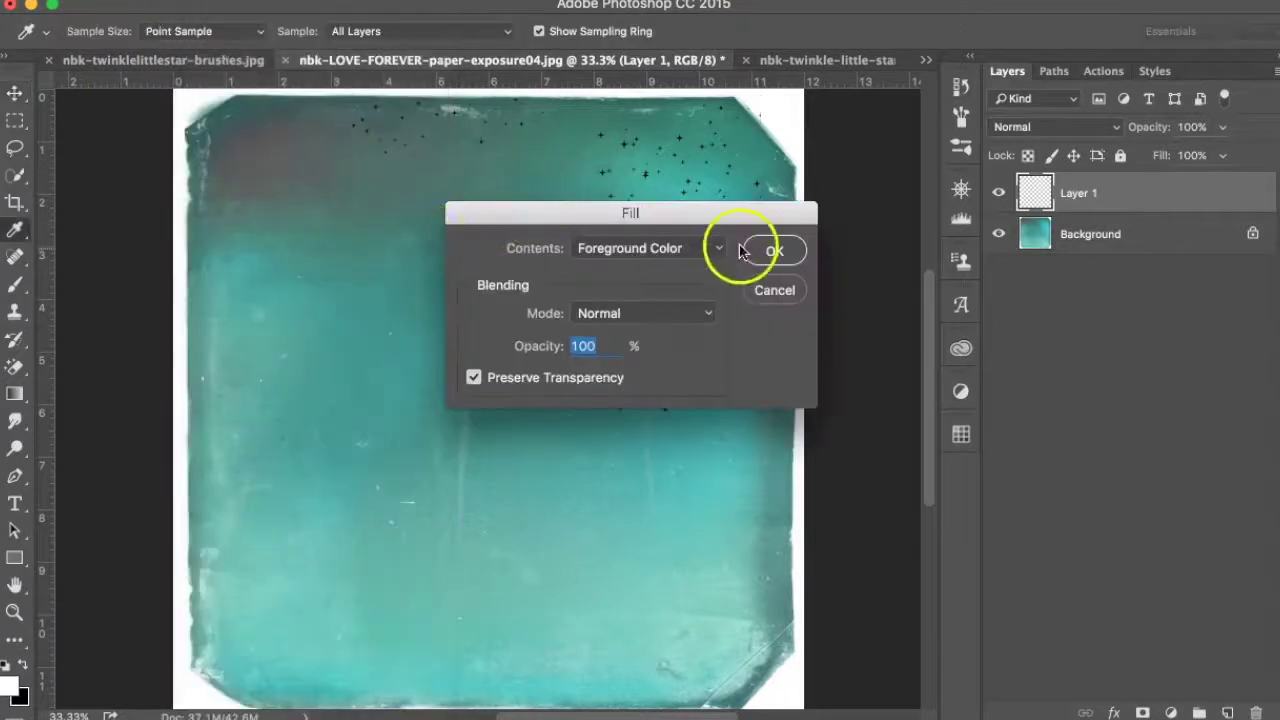
left_click(772, 252)
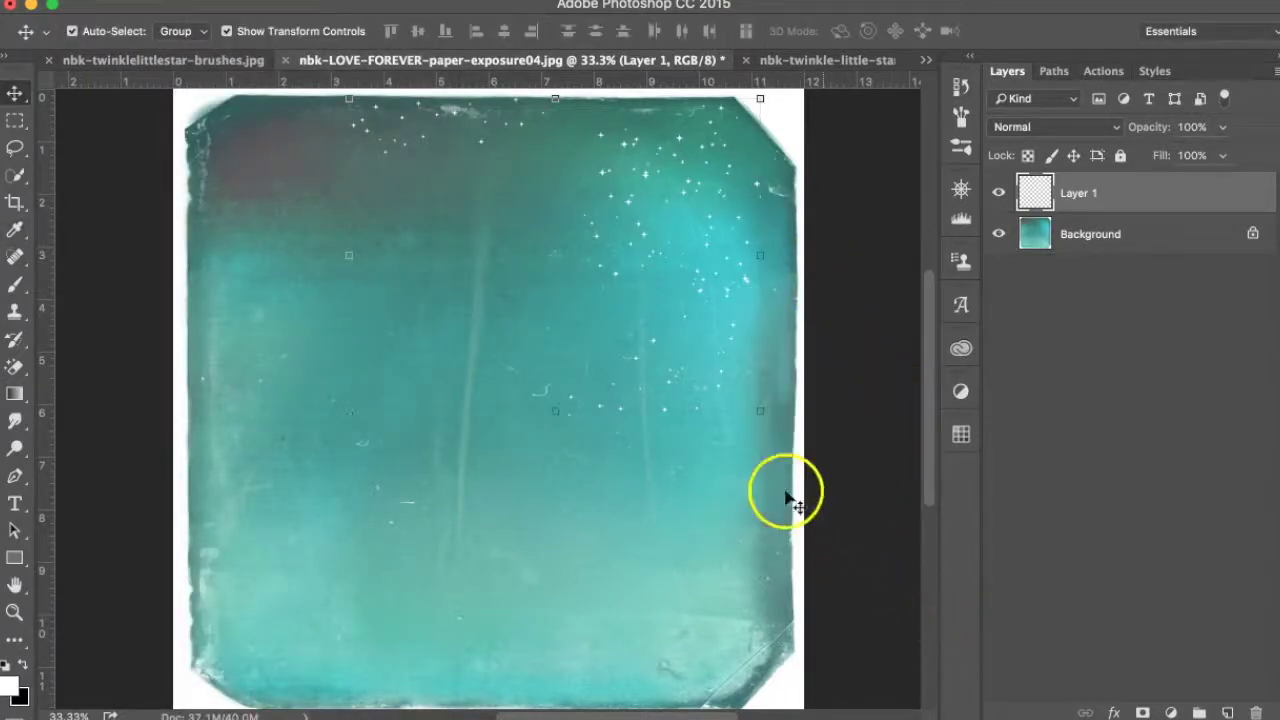
Set the foreground color to pale yellow fffacd and fill the Layer 1 stars with it, preserving transparency.
left_click(16, 683)
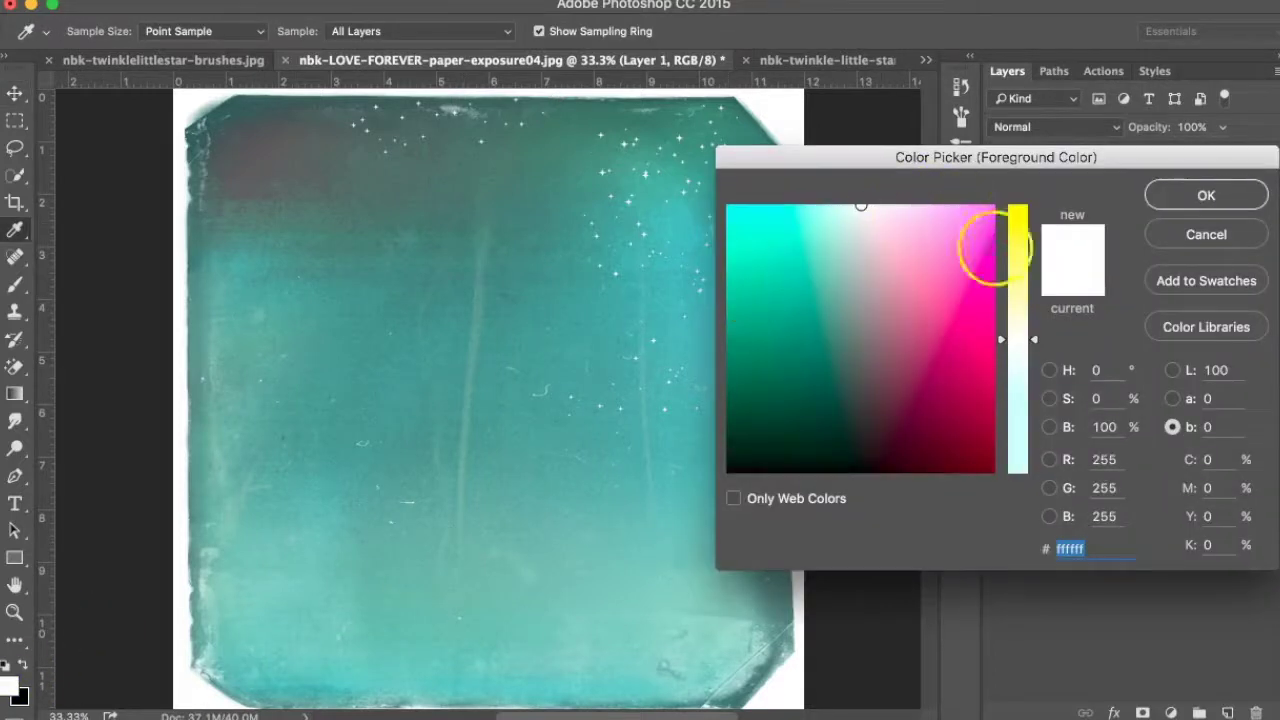
left_click(1020, 309)
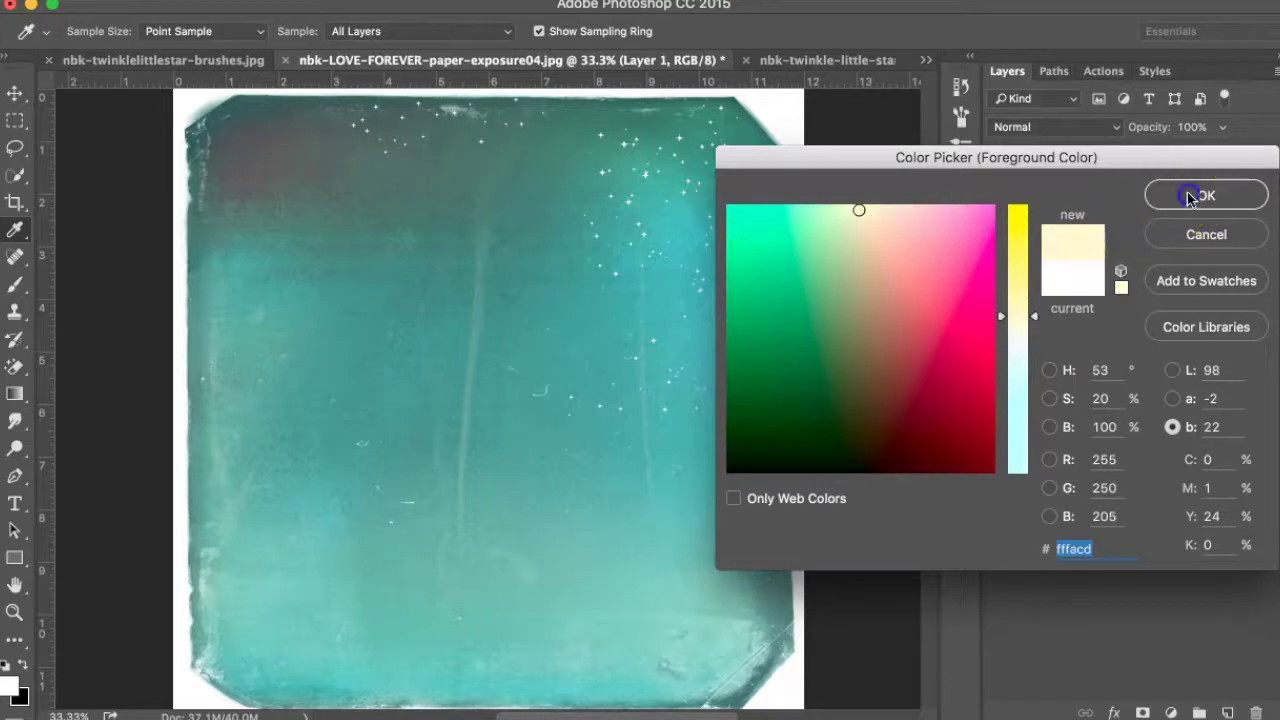
left_click(1190, 198)
key("v")
left_click(215, 0)
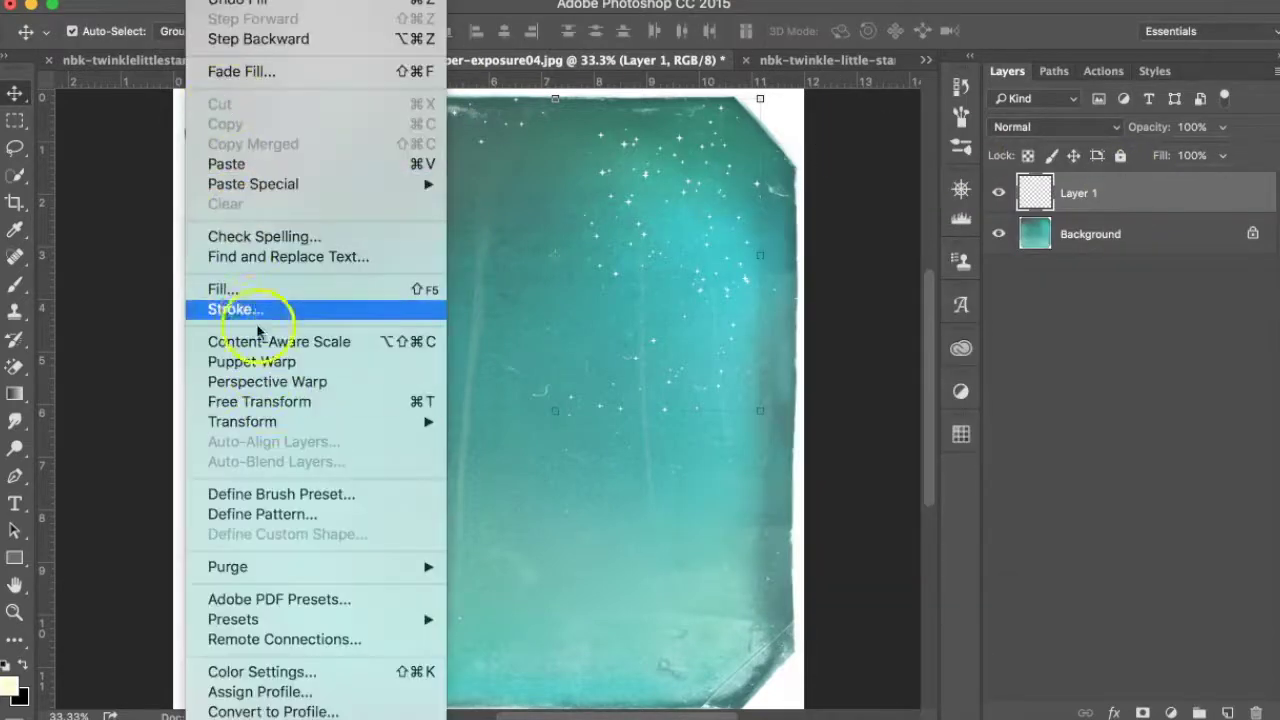
left_click(245, 289)
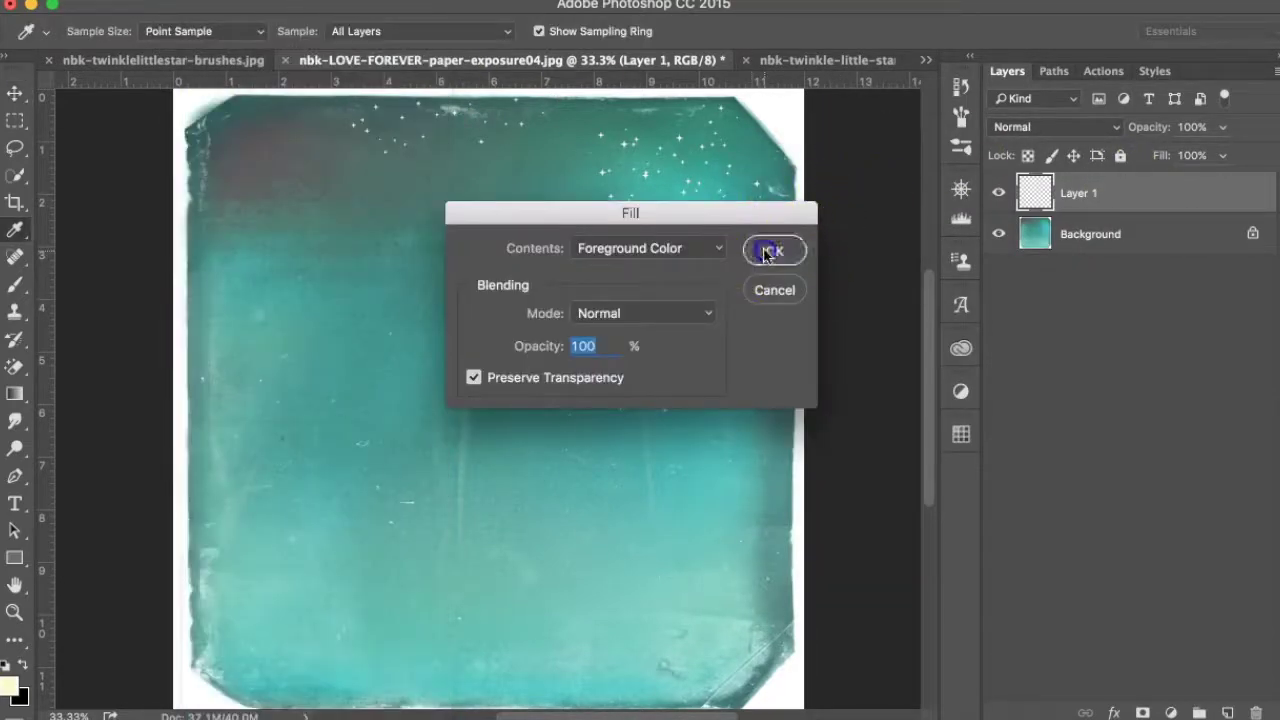
left_click(767, 252)
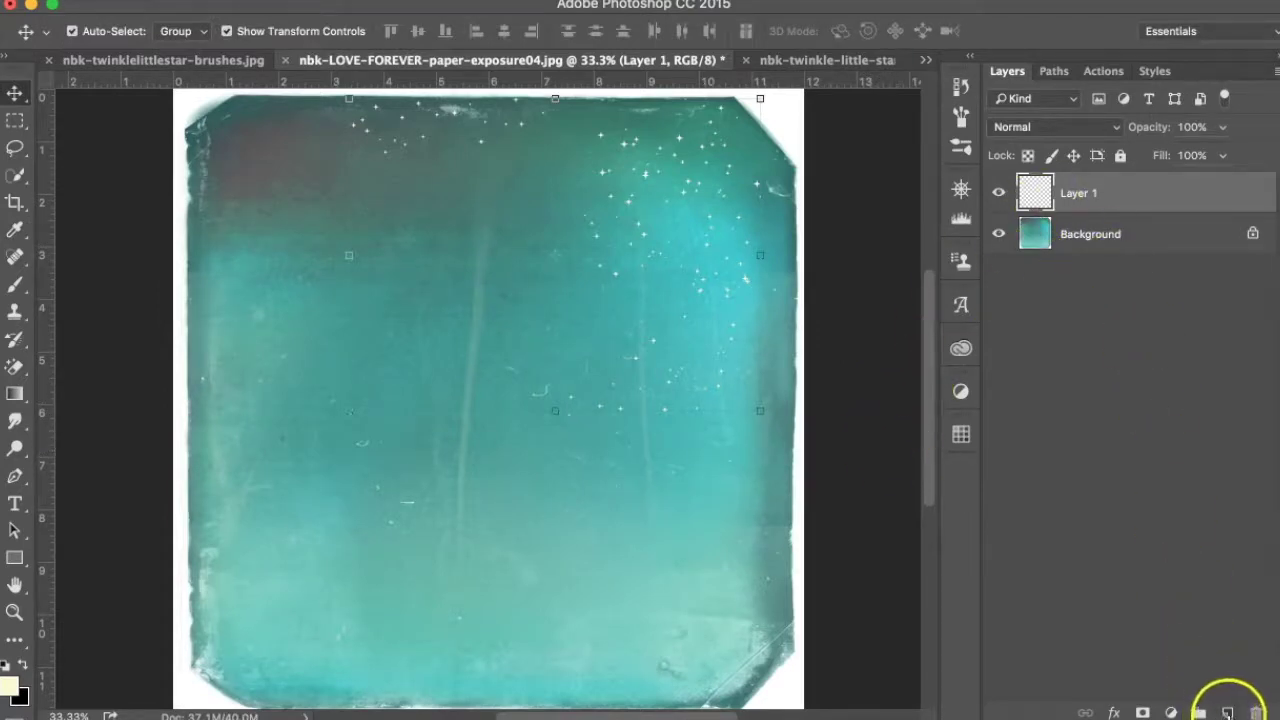
Hide Layer 1, add a new layer above it, and choose the 2500 px light-ray brush with clouds for the Brush tool.
left_click(1228, 712)
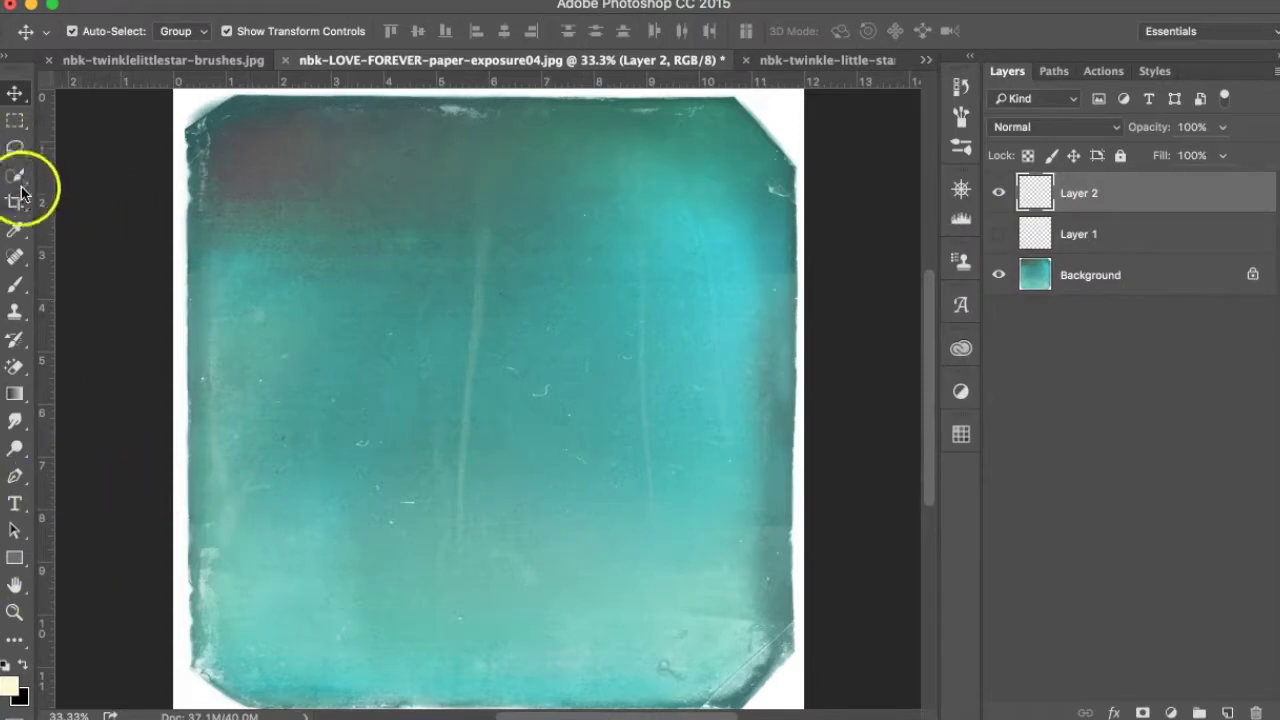
left_click(14, 284)
left_click(94, 30)
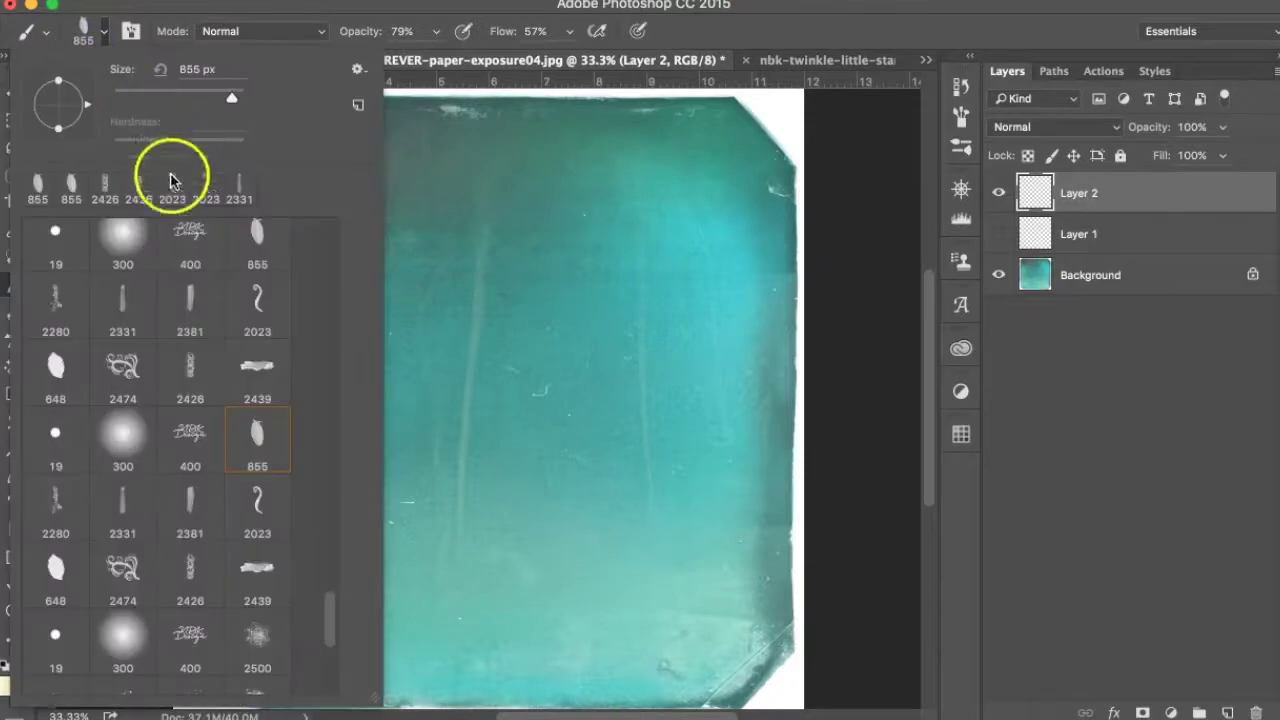
left_click_drag(328, 619, 343, 667)
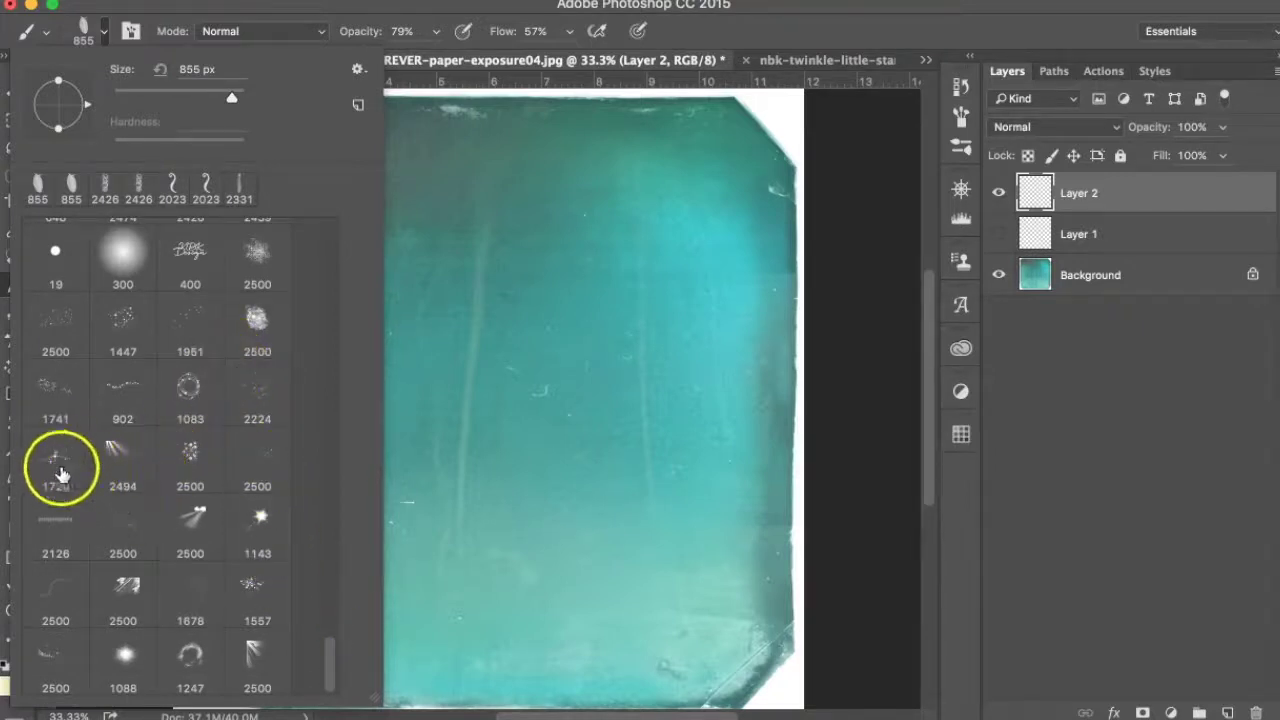
left_click(197, 513)
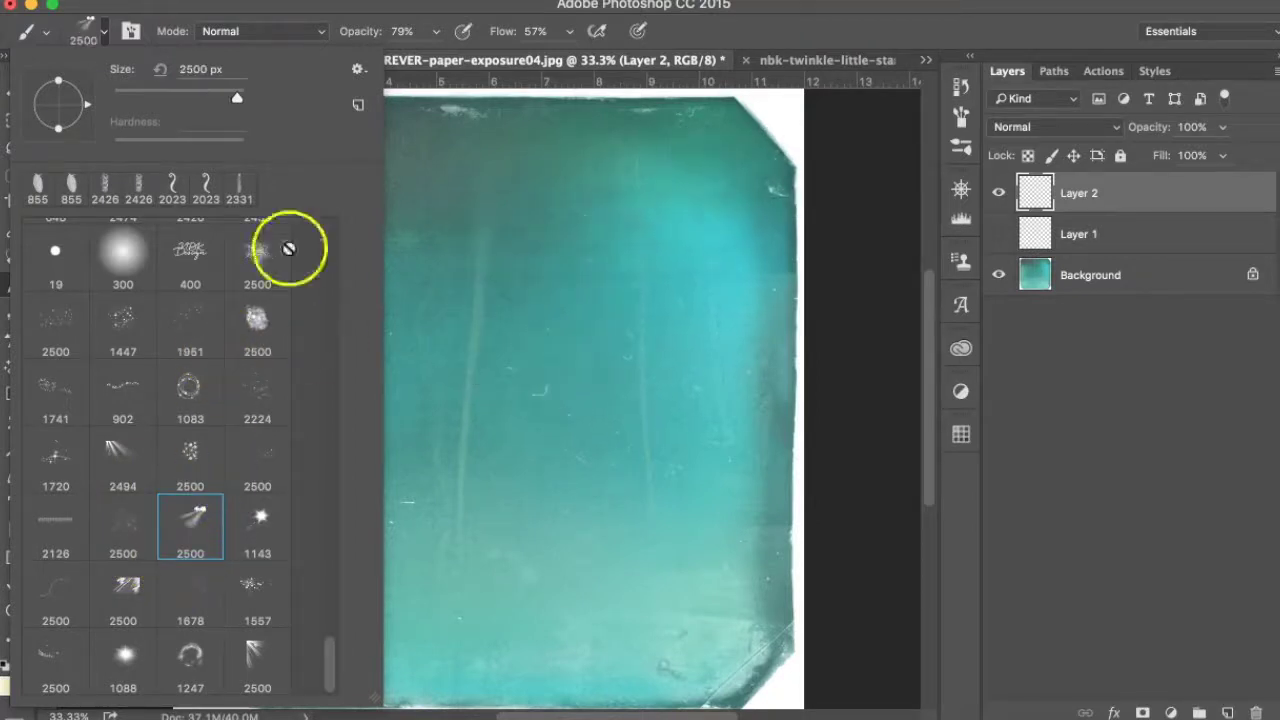
Stamp the light-ray brush with clouds once in the teal paper's upper-right corner on Layer 2.
left_click(105, 36)
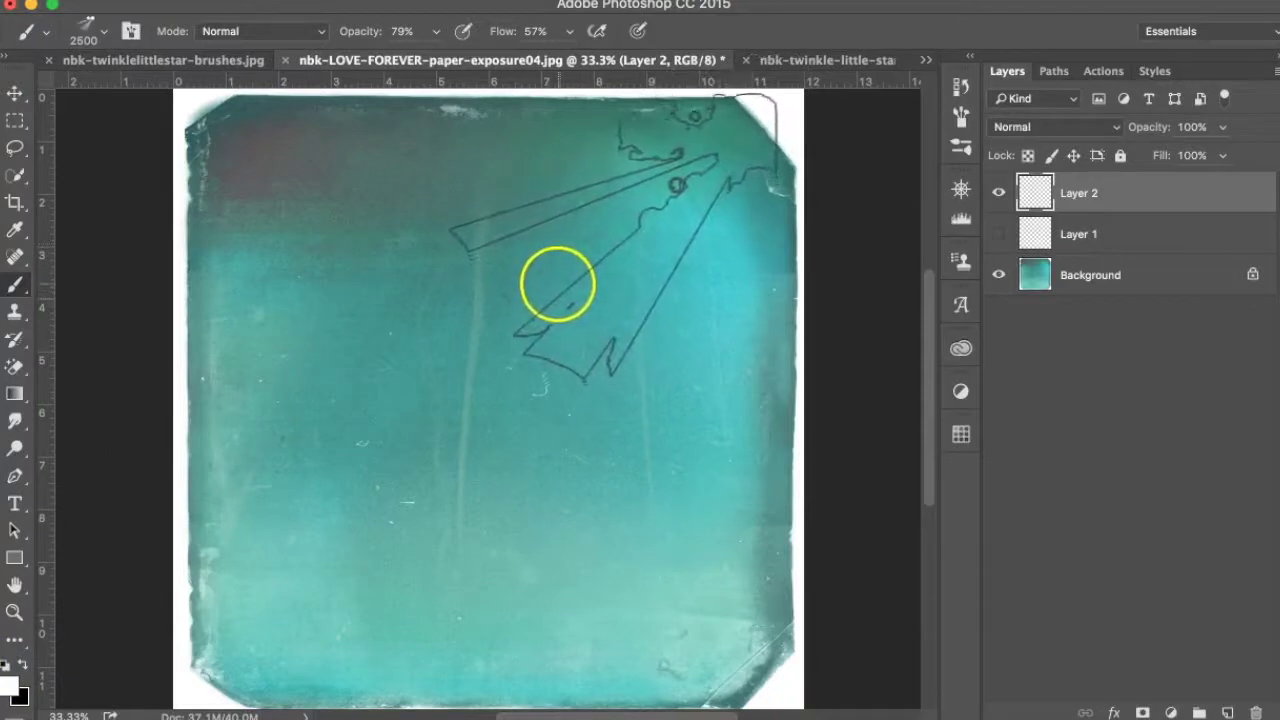
left_click(556, 284)
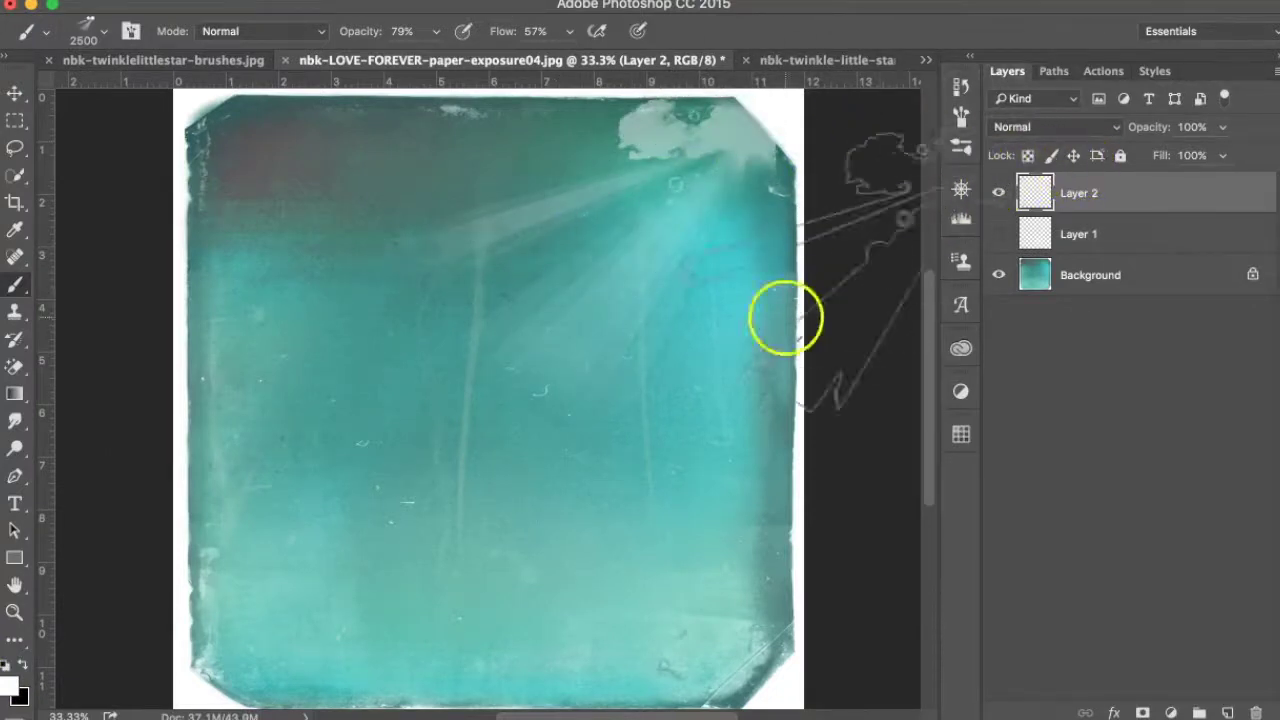
Set the foreground color to pale yellow fffeda and stamp the rotated 2500 px clouds-and-rays brush in the paper's lower-left corner.
left_click(12, 686)
left_click(1015, 320)
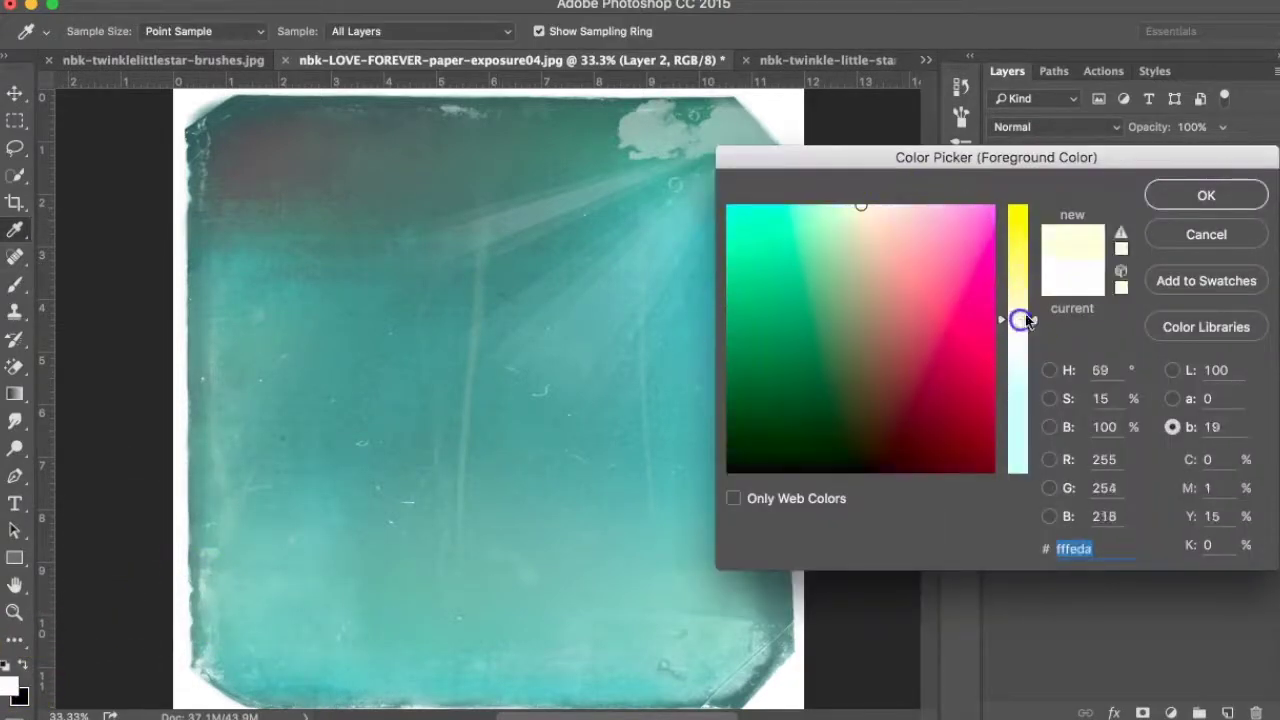
left_click(1158, 200)
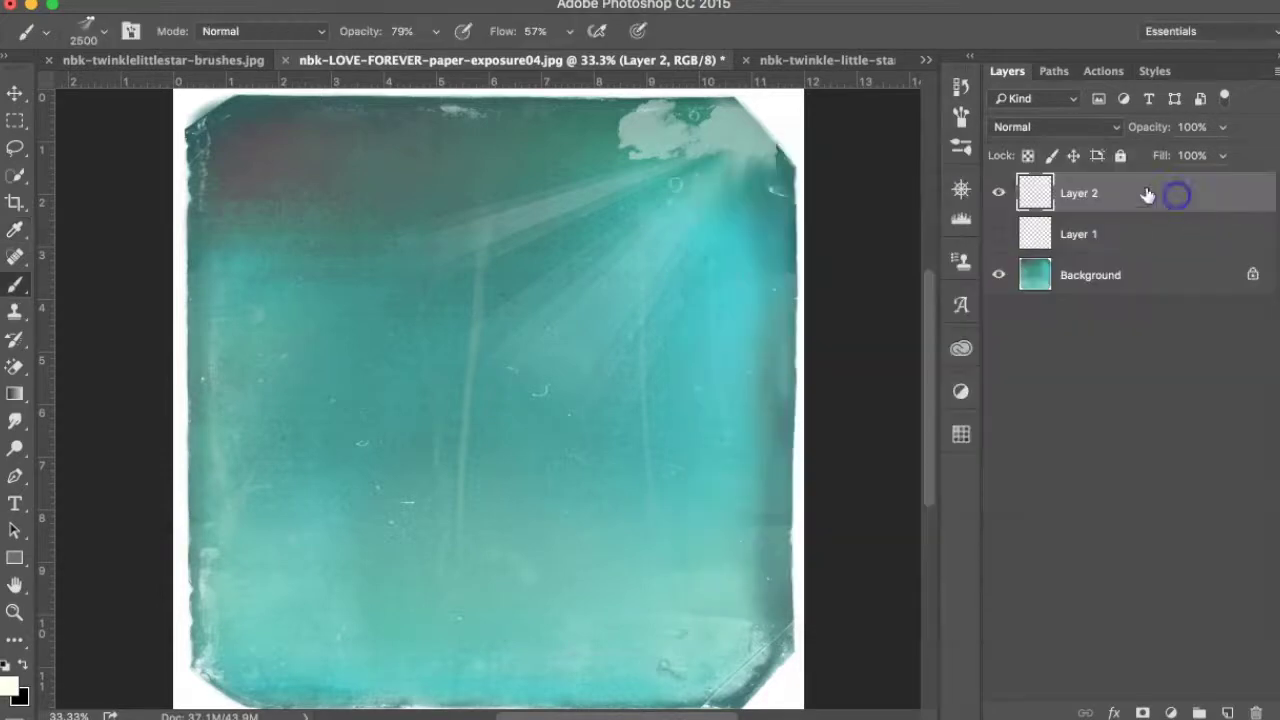
left_click(105, 36)
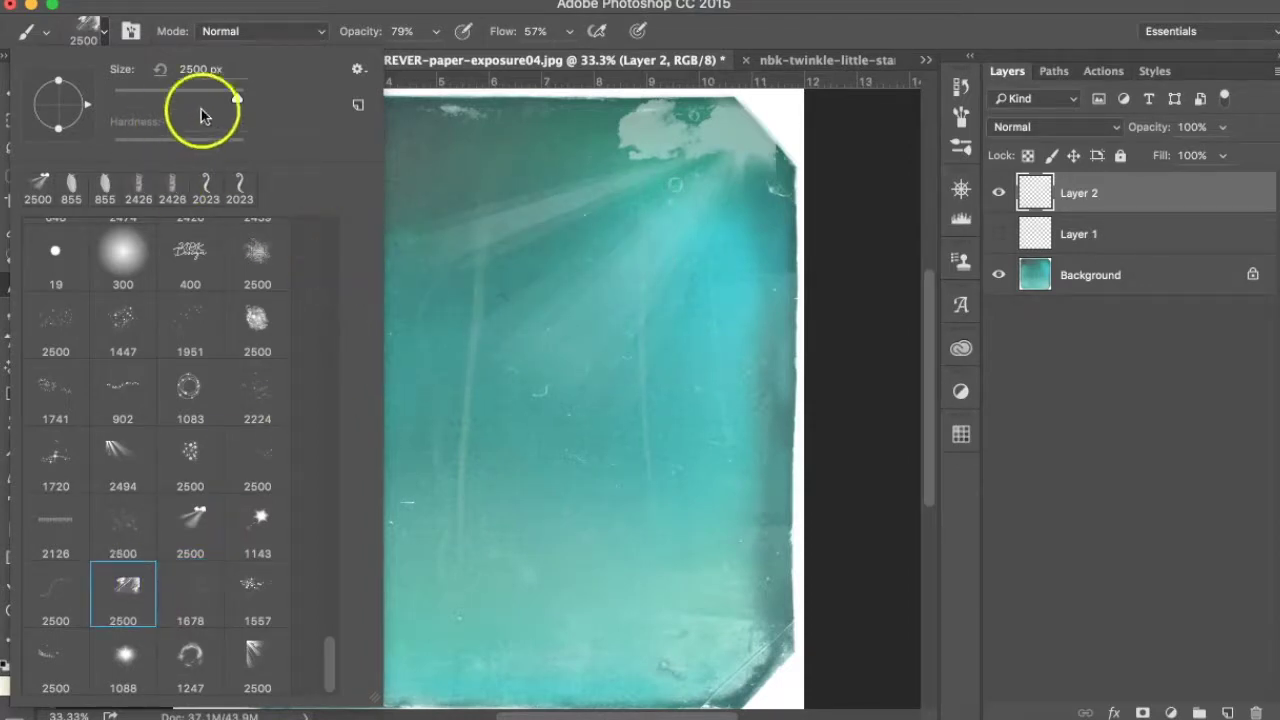
left_click_drag(87, 107, 39, 90)
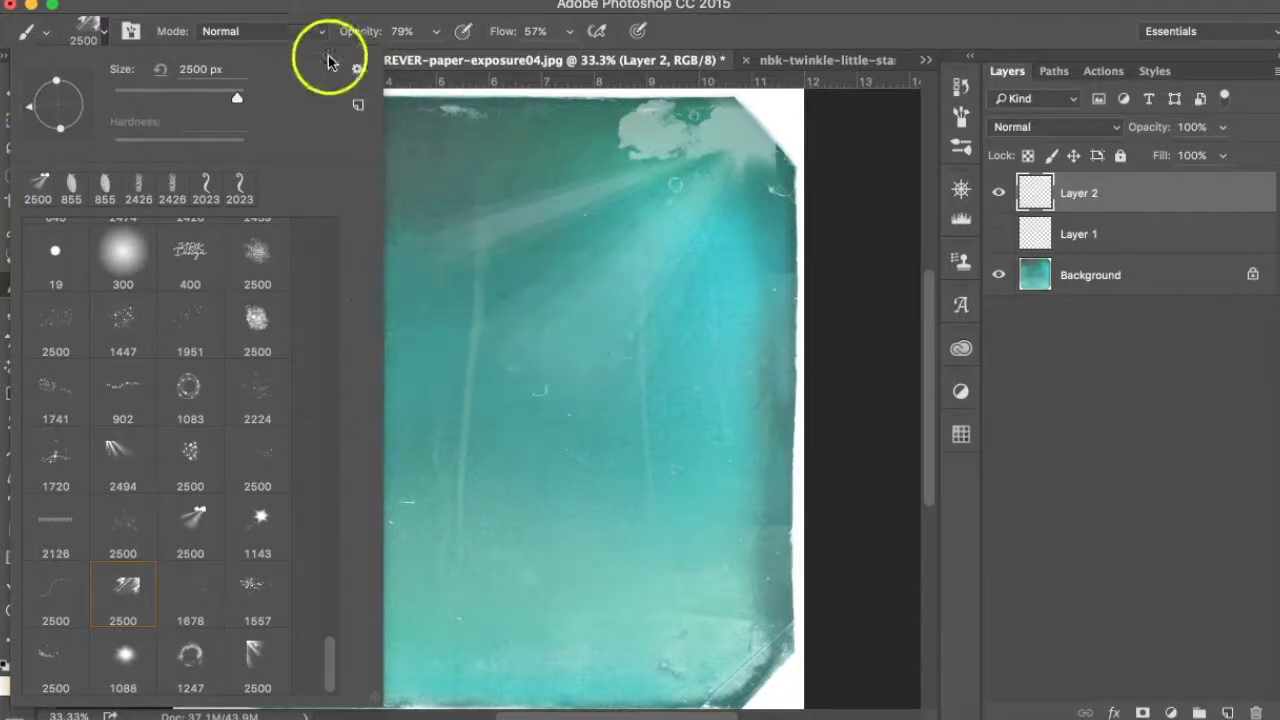
left_click(108, 36)
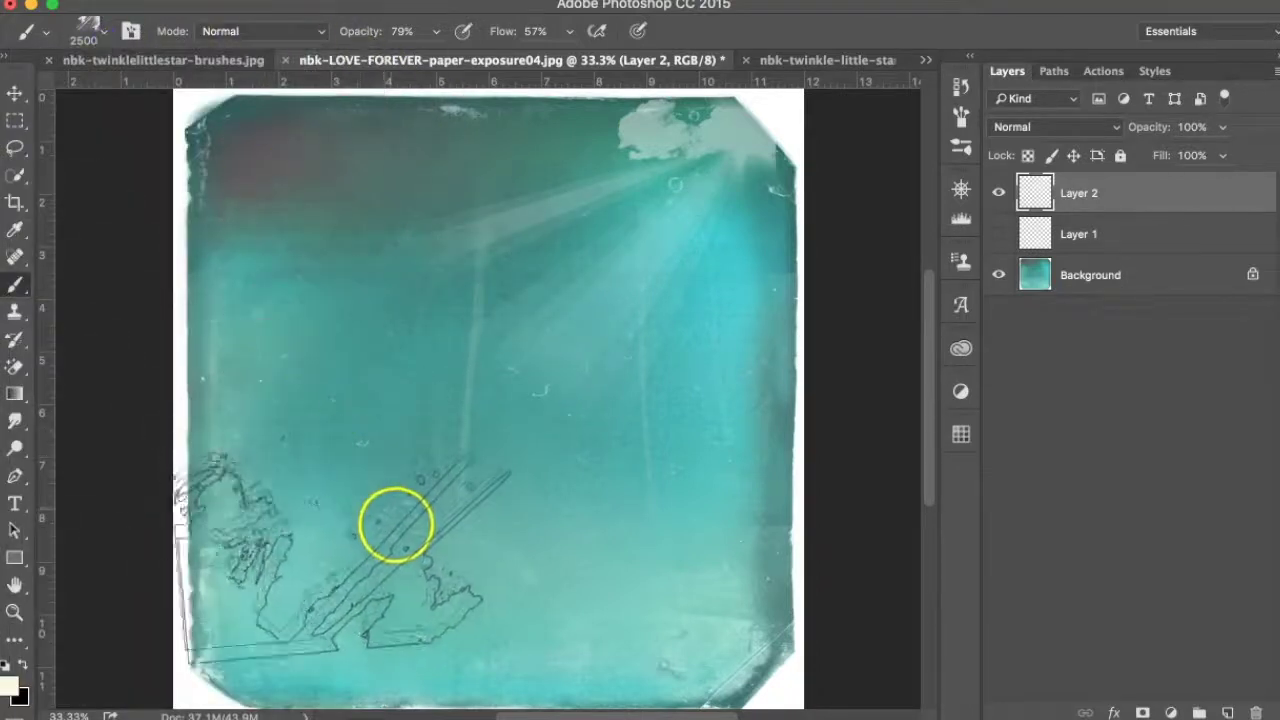
left_click(404, 548)
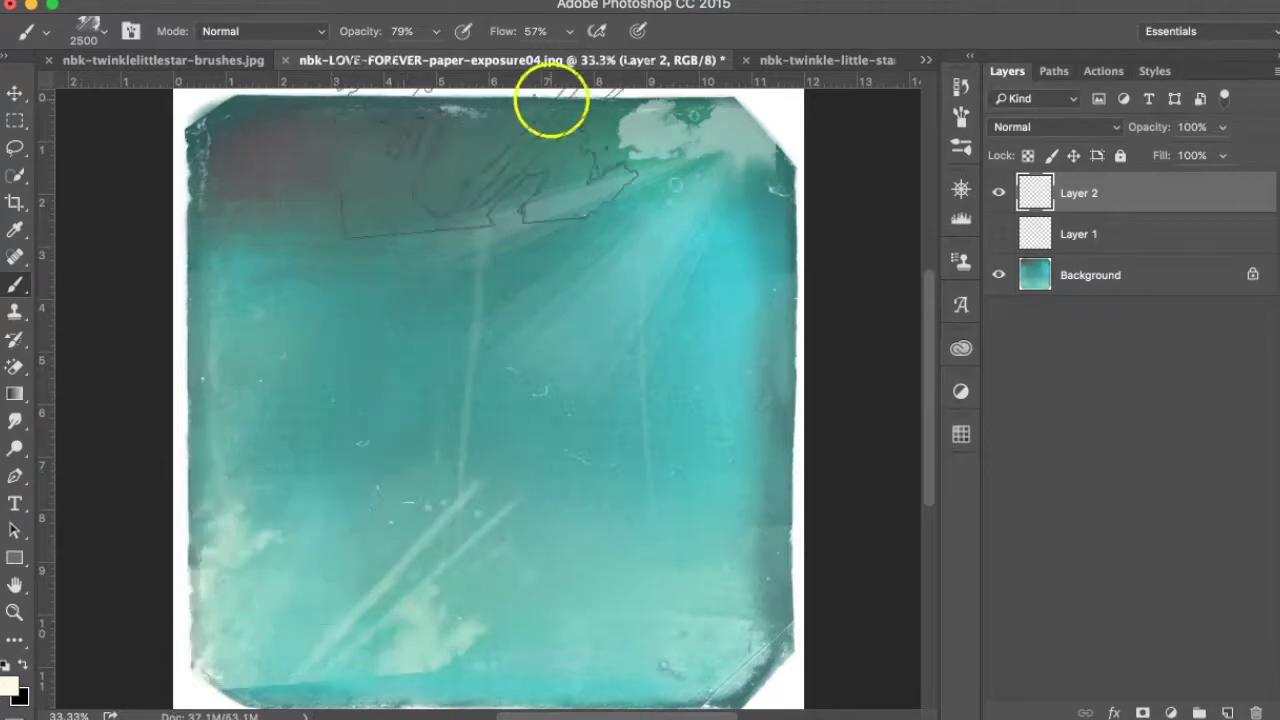
Choose the 2126 px brush of hanging strands for the Brush tool.
left_click(106, 33)
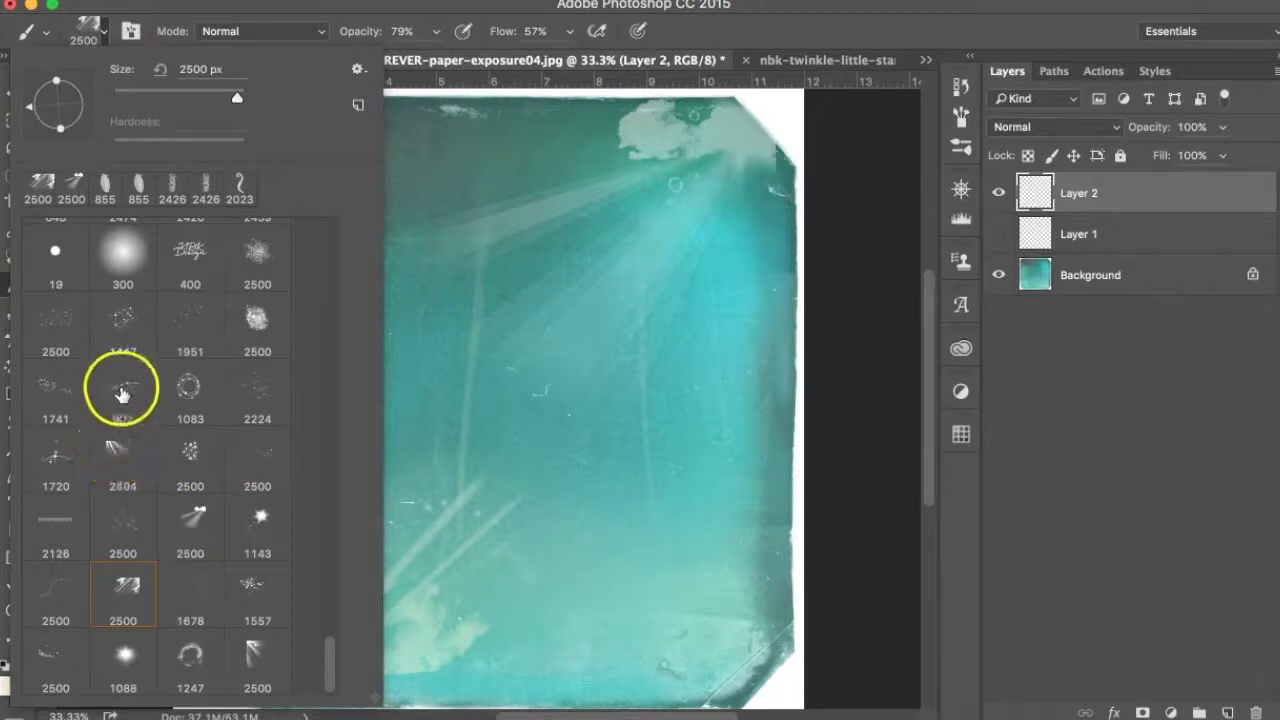
left_click(258, 453)
left_click(500, 380)
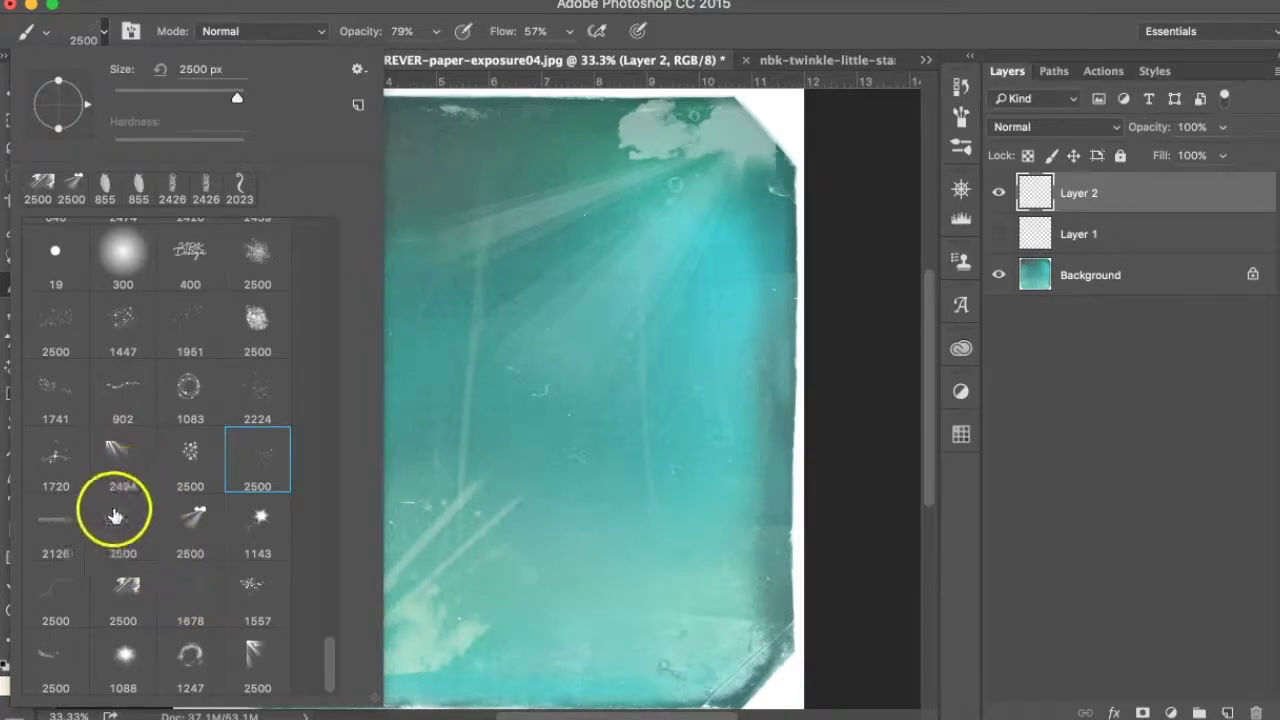
left_click(67, 538)
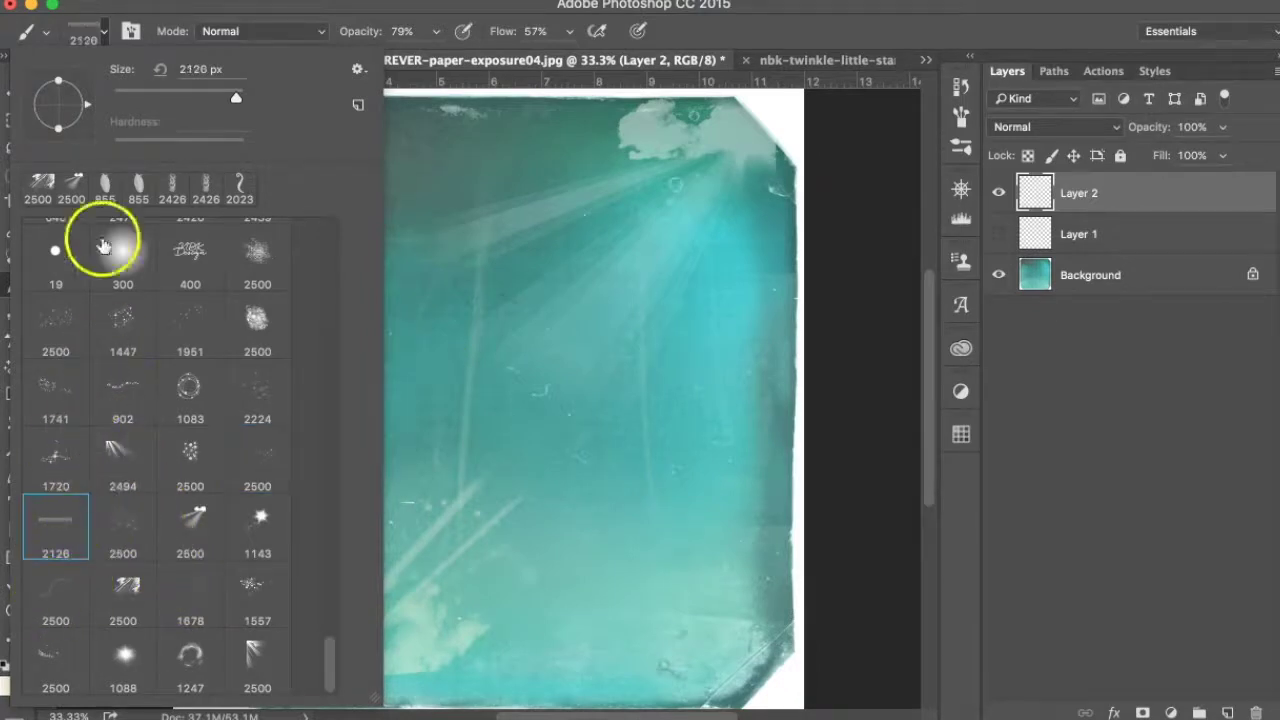
left_click(105, 37)
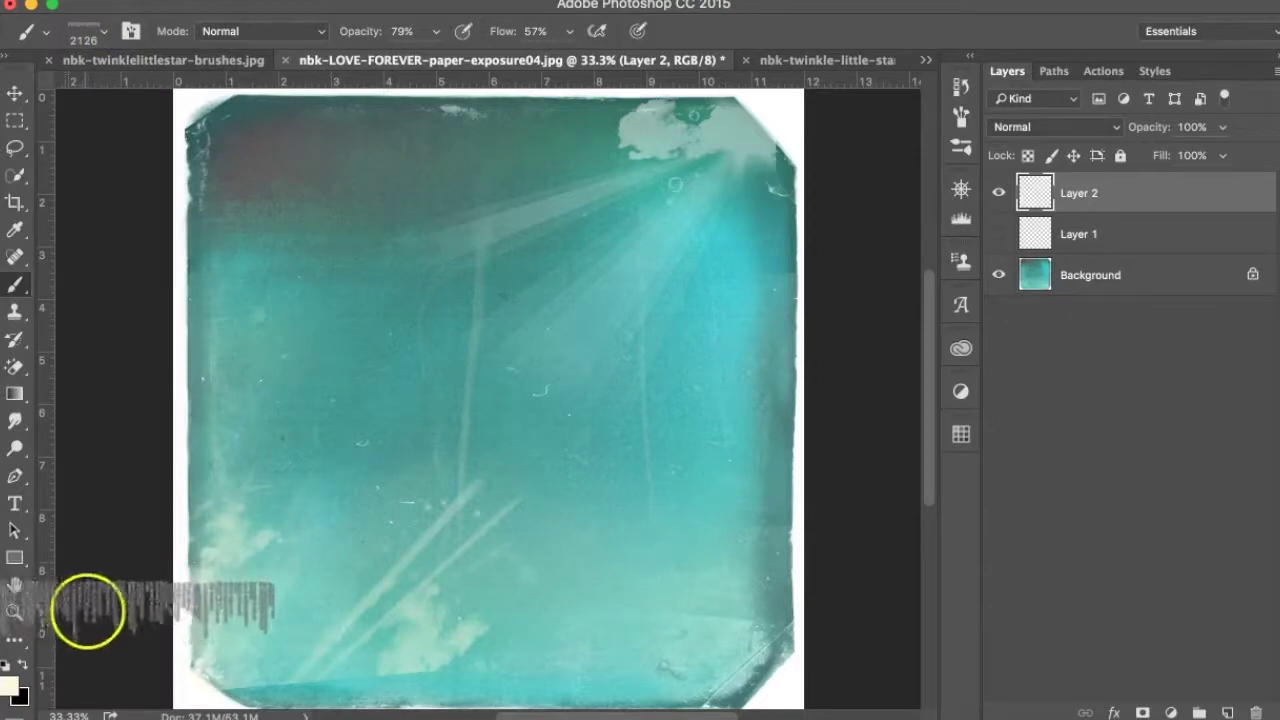
Set the foreground color to off-white fbfbf3 and stamp the hanging strands along the paper's top edge on Layer 2.
left_click(12, 684)
left_click(1016, 336)
left_click(1162, 199)
key("b")
mouse_move(240, 110)
left_mouse_down()
mouse_move(409, 129)
mouse_move(394, 137)
mouse_move(420, 126)
left_mouse_up()
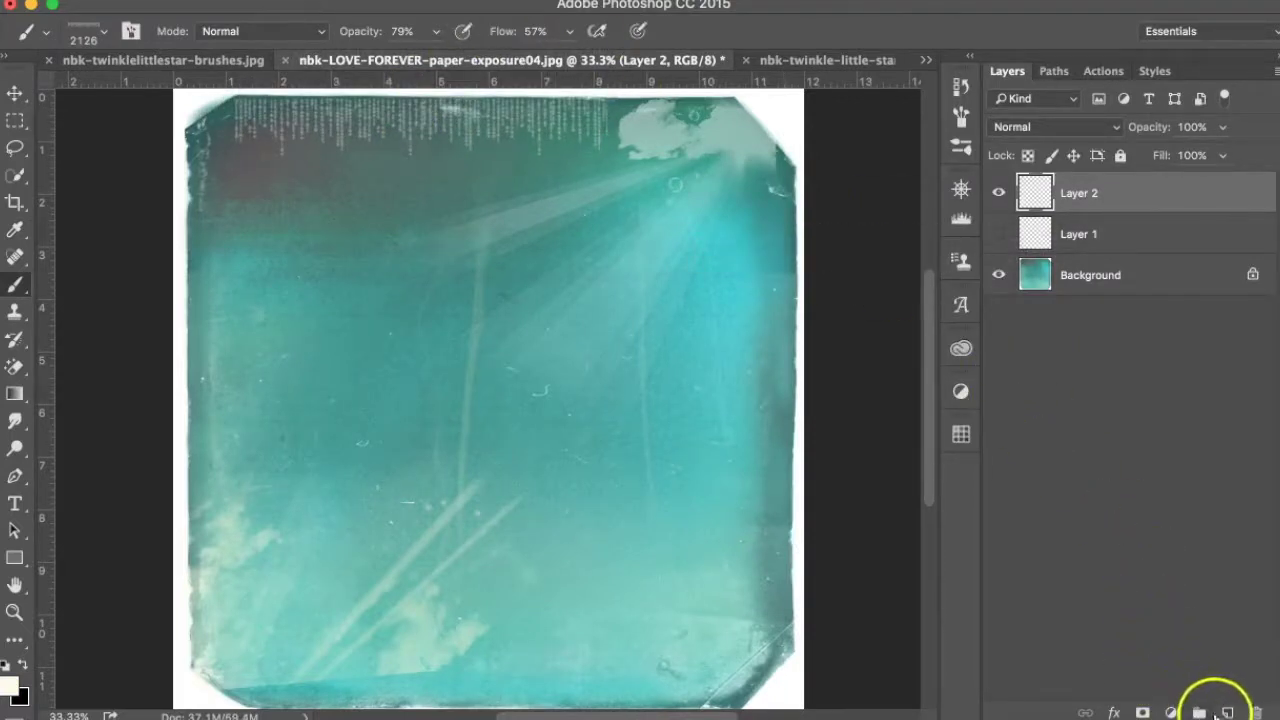
Add a new layer, hide Layer 2, and stamp the hanging strands along the paper's top edge on the new layer.
left_click(1228, 712)
left_click(999, 234)
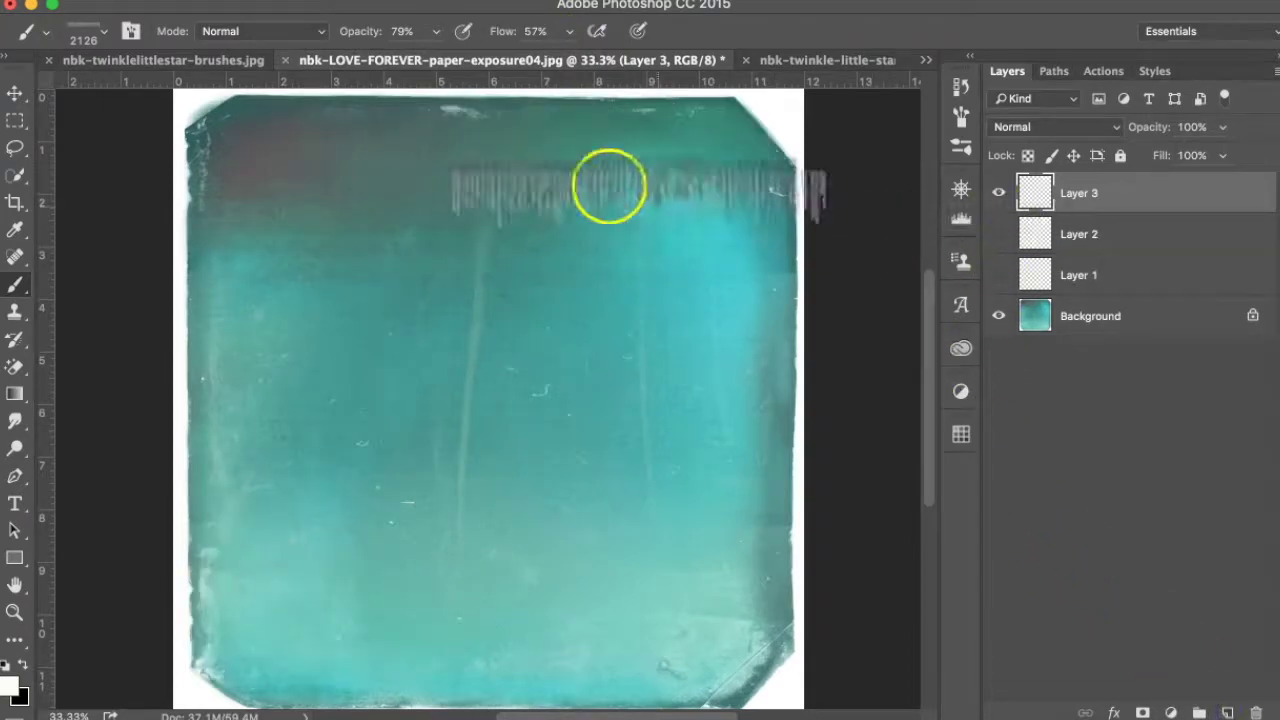
left_click(427, 127)
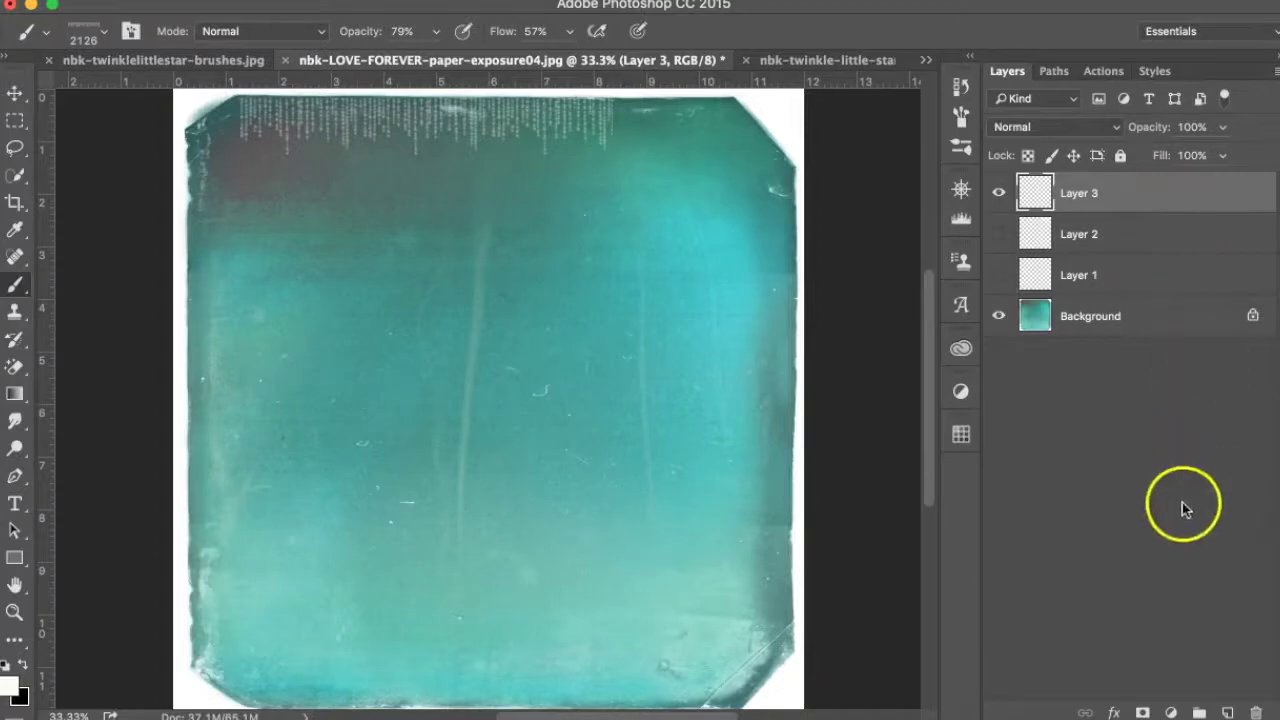
Duplicate Layer 3 and apply a white Screen-mode Inner Glow to the copy at 35% opacity, Softer technique and 7 px size.
key("super+j")
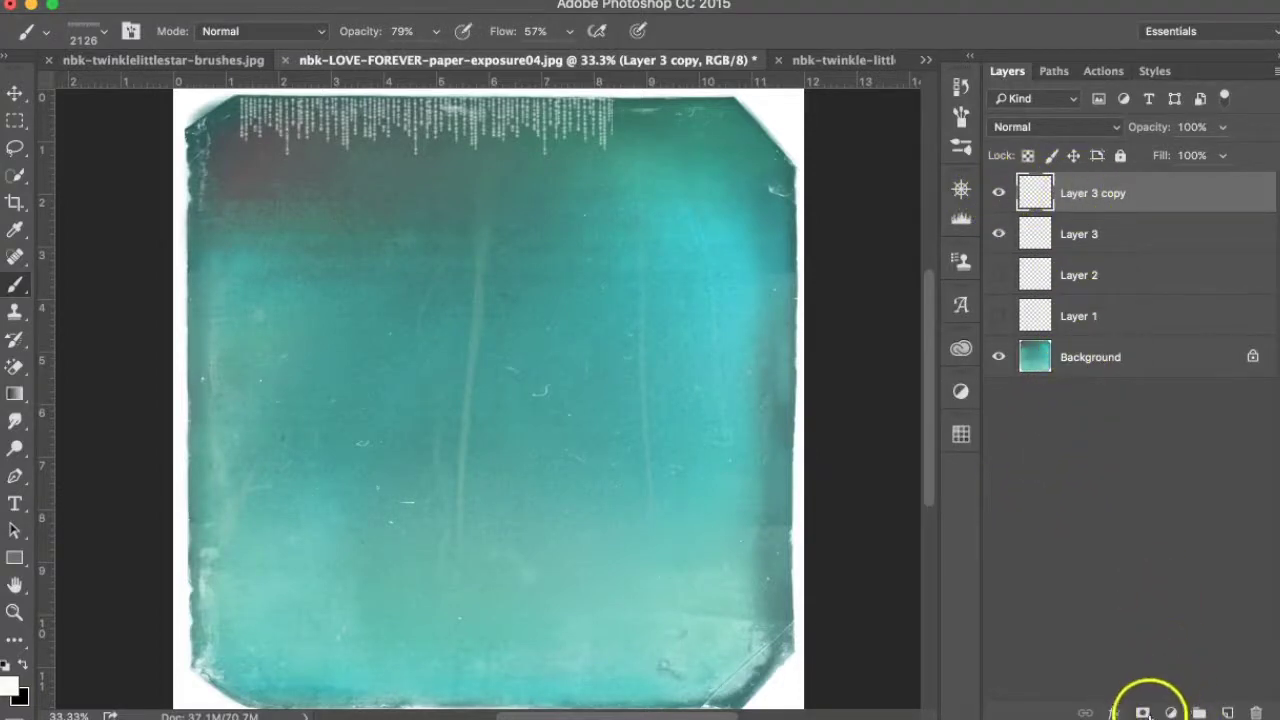
left_click(1114, 712)
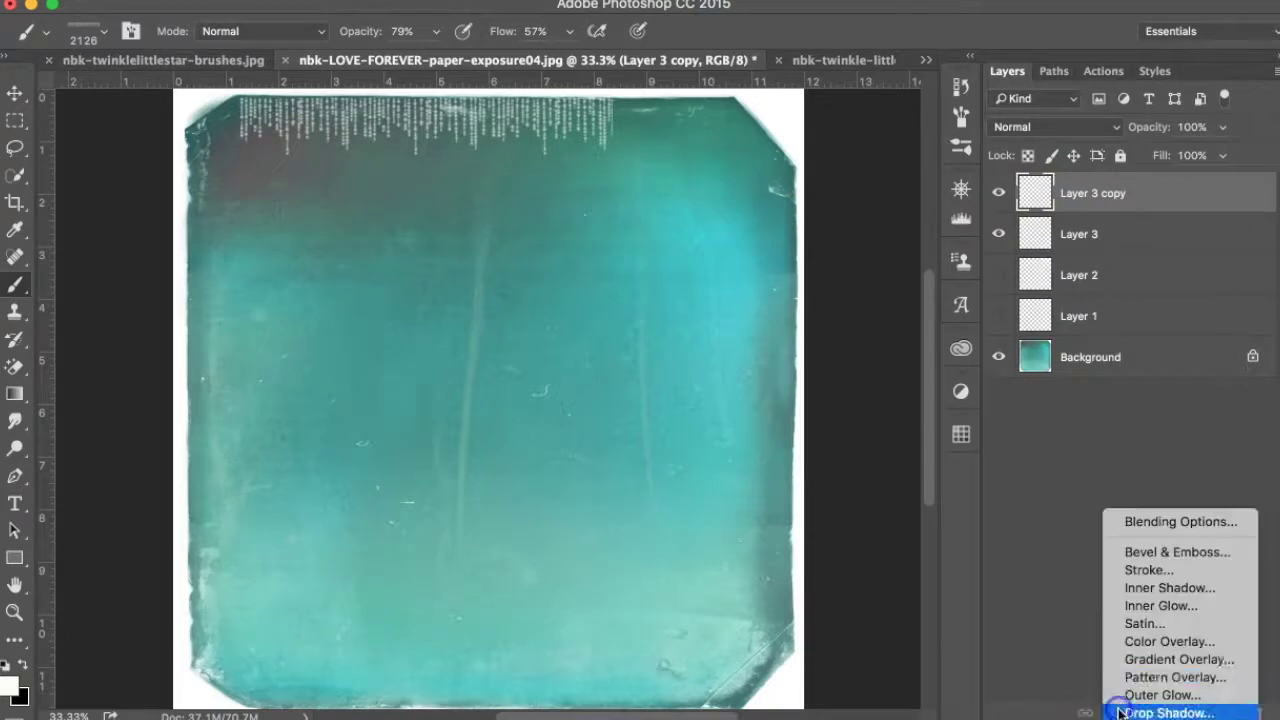
left_click(1177, 613)
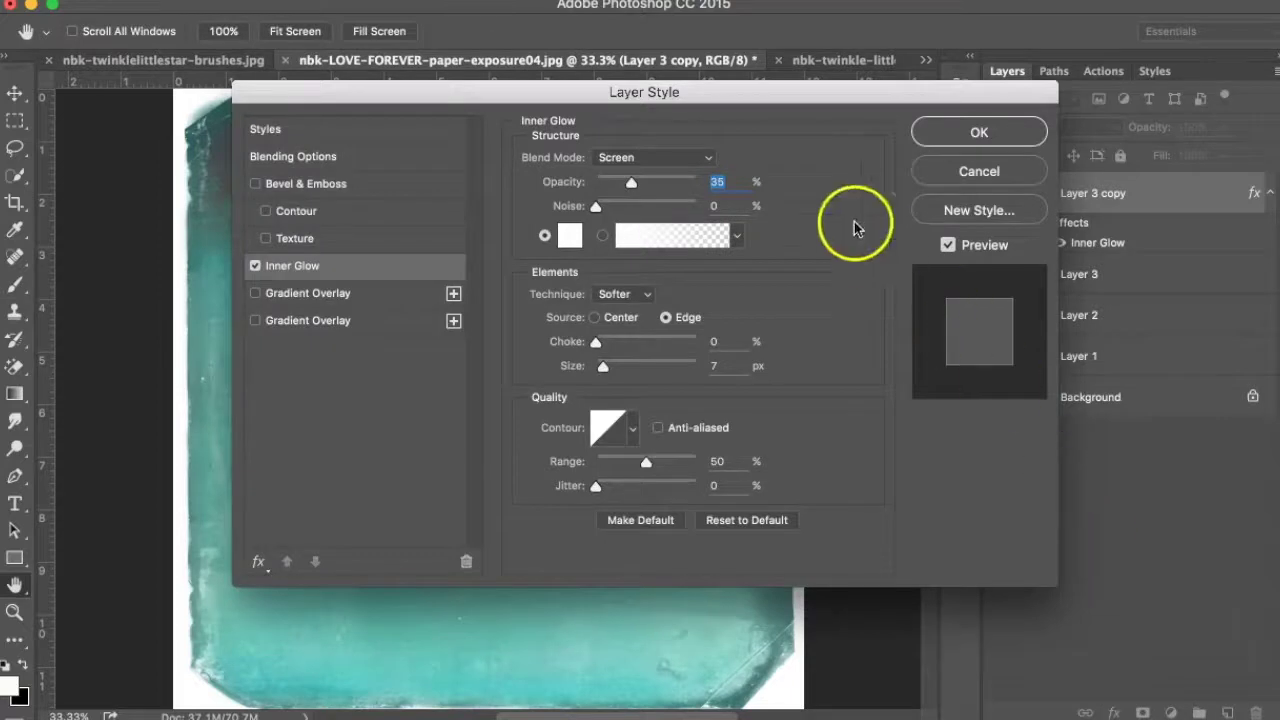
left_click_drag(797, 96, 1052, 242)
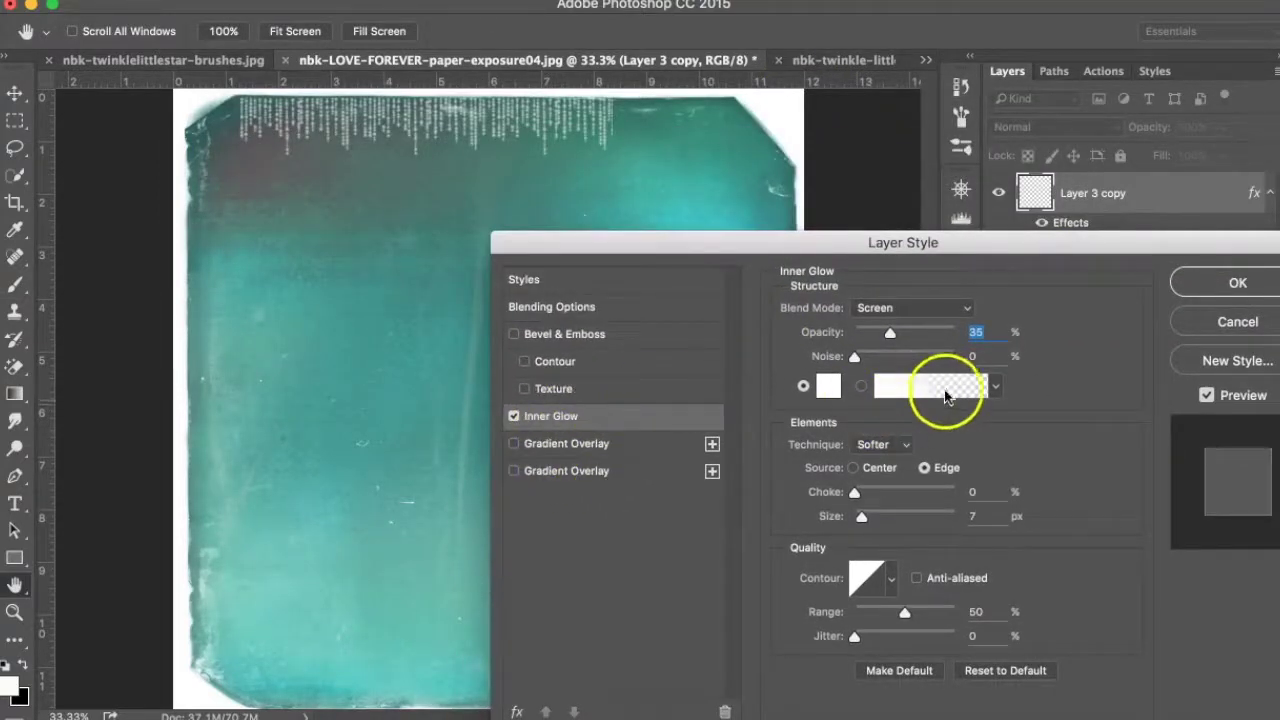
left_click(886, 446)
left_click(903, 452)
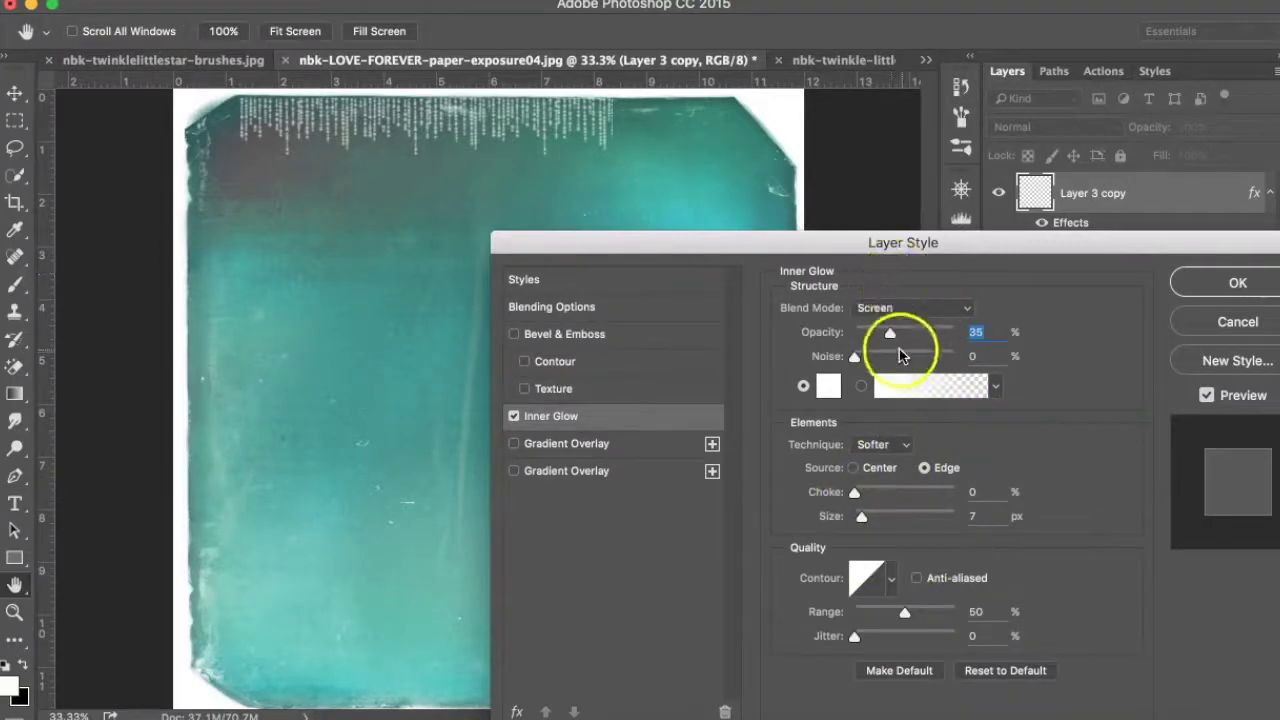
left_click(1231, 283)
Add a new layer above Layer 3 copy and choose the 1143 px starburst brush, keeping the off-white foreground color.
left_click(1227, 712)
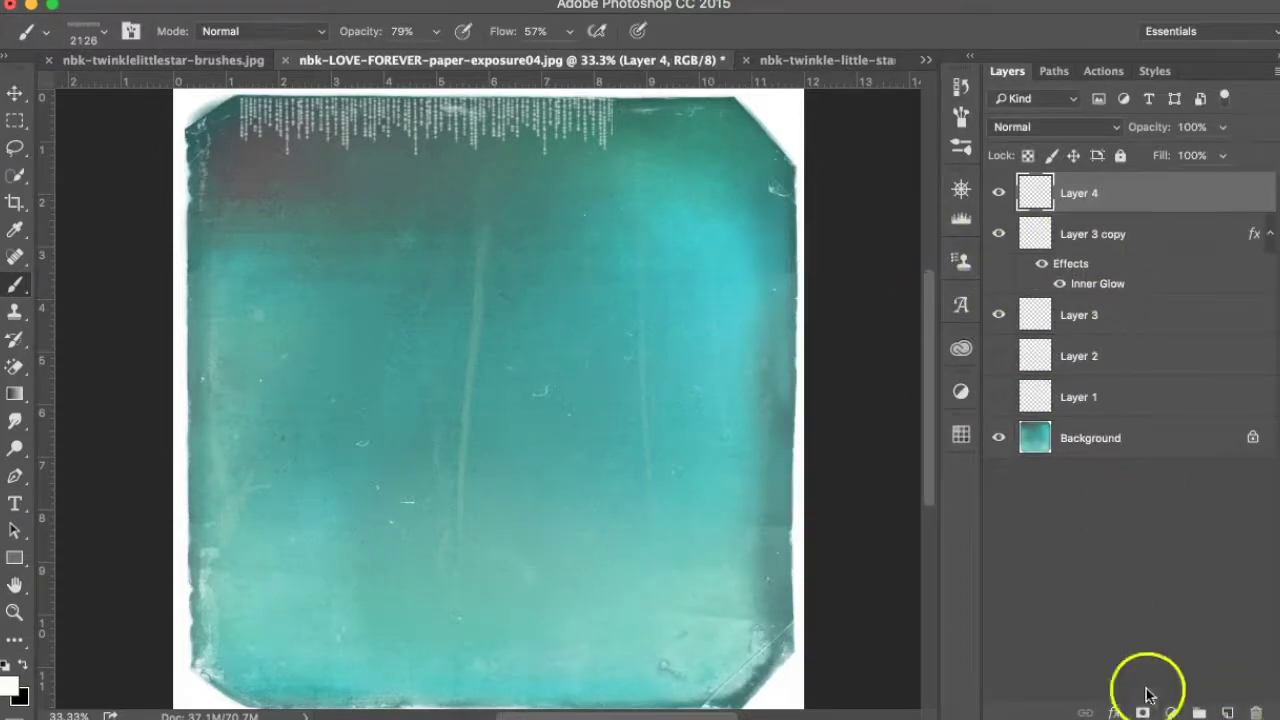
left_click(104, 30)
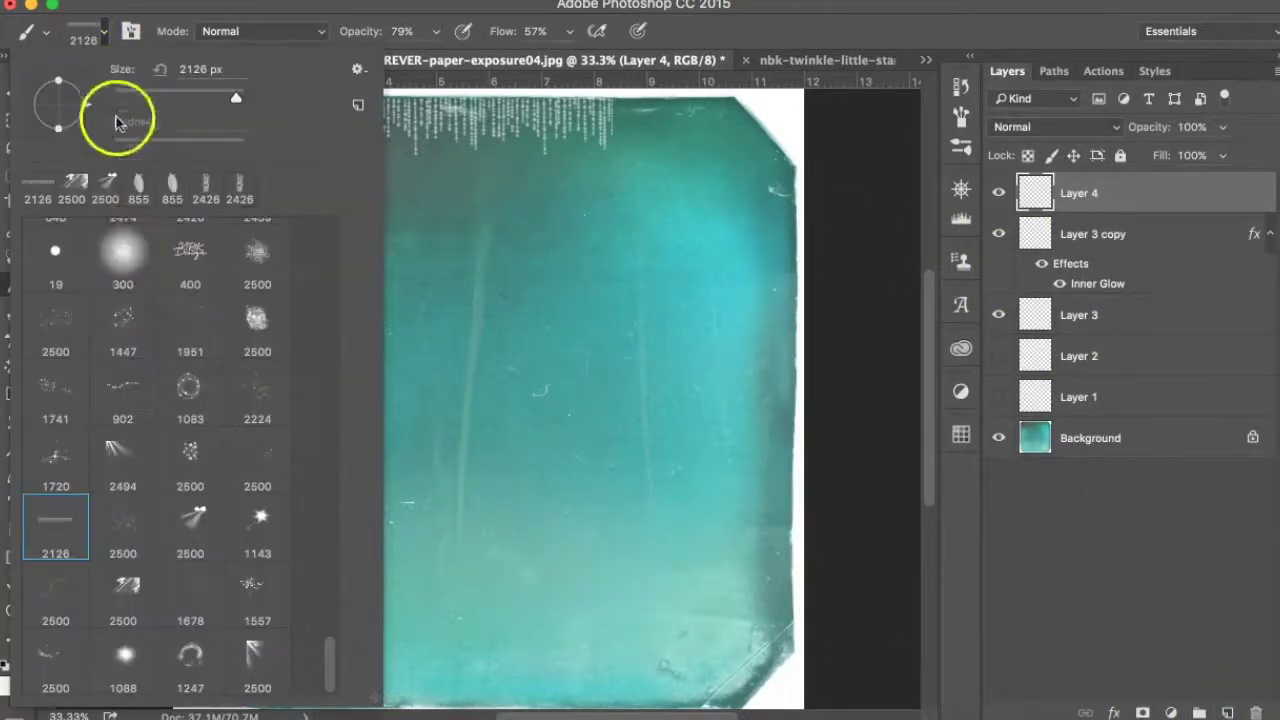
left_click(128, 393)
left_click(252, 520)
left_click(110, 30)
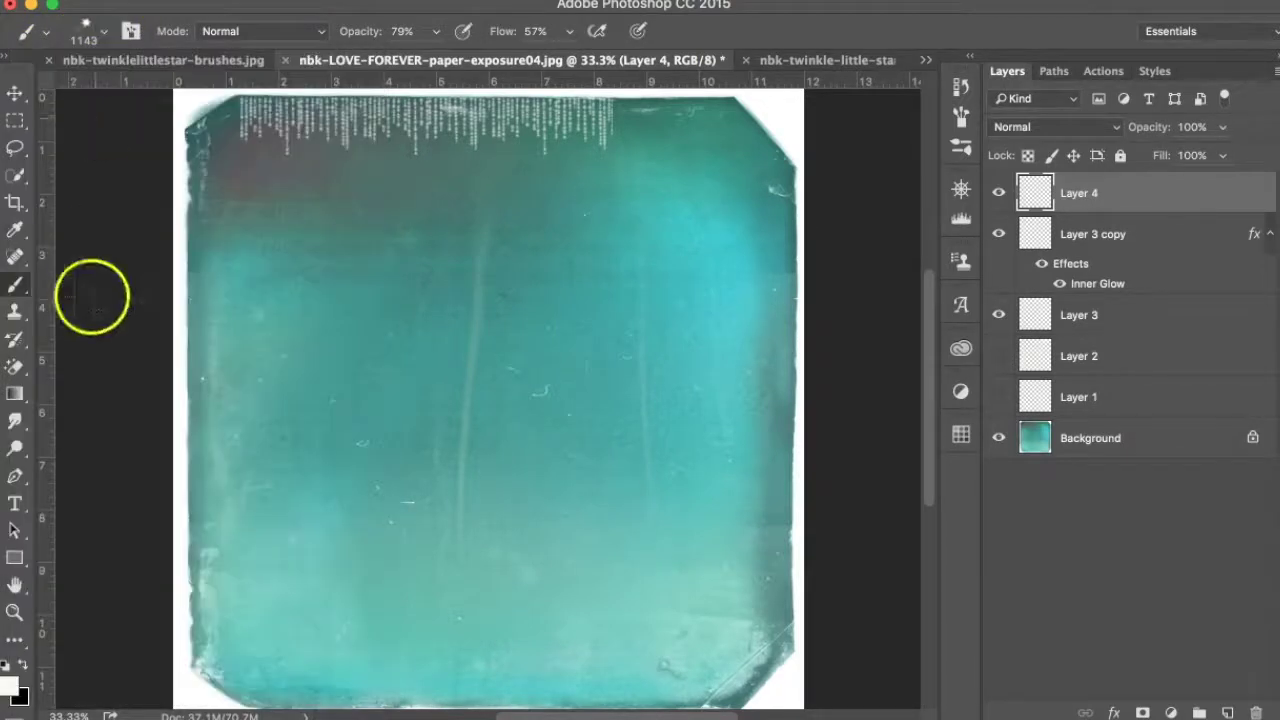
left_click(13, 683)
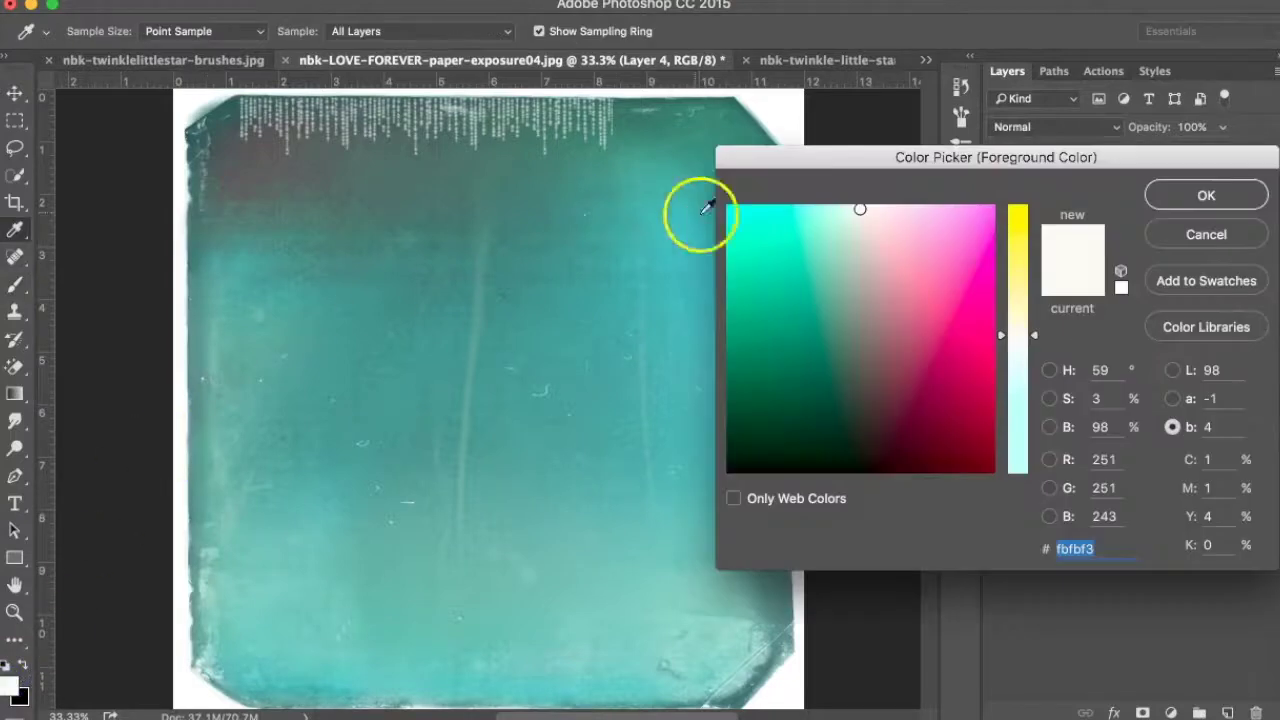
left_click(1186, 236)
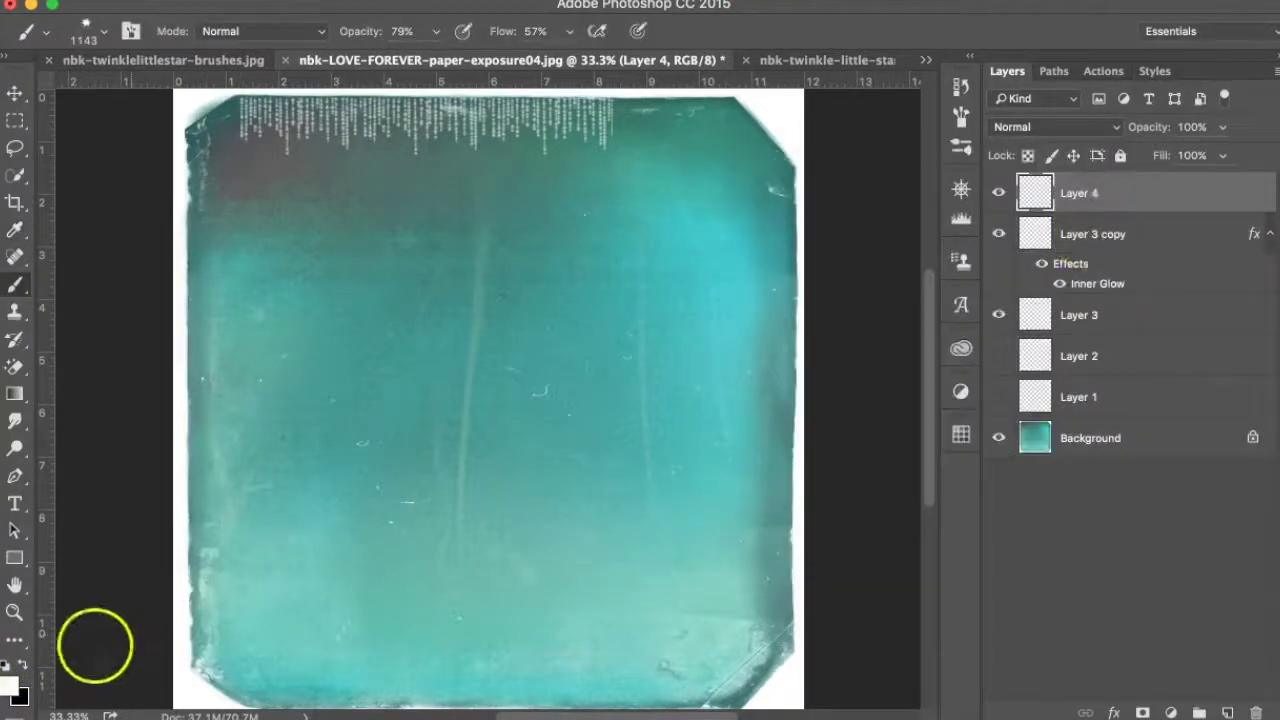
Enlarge the starburst brush to 1700 px and stamp it once near the paper's upper-right corner on Layer 4.
mouse_move(472, 341)
left_mouse_down()
mouse_move(506, 309)
mouse_move(574, 283)
mouse_move(510, 308)
left_mouse_up()
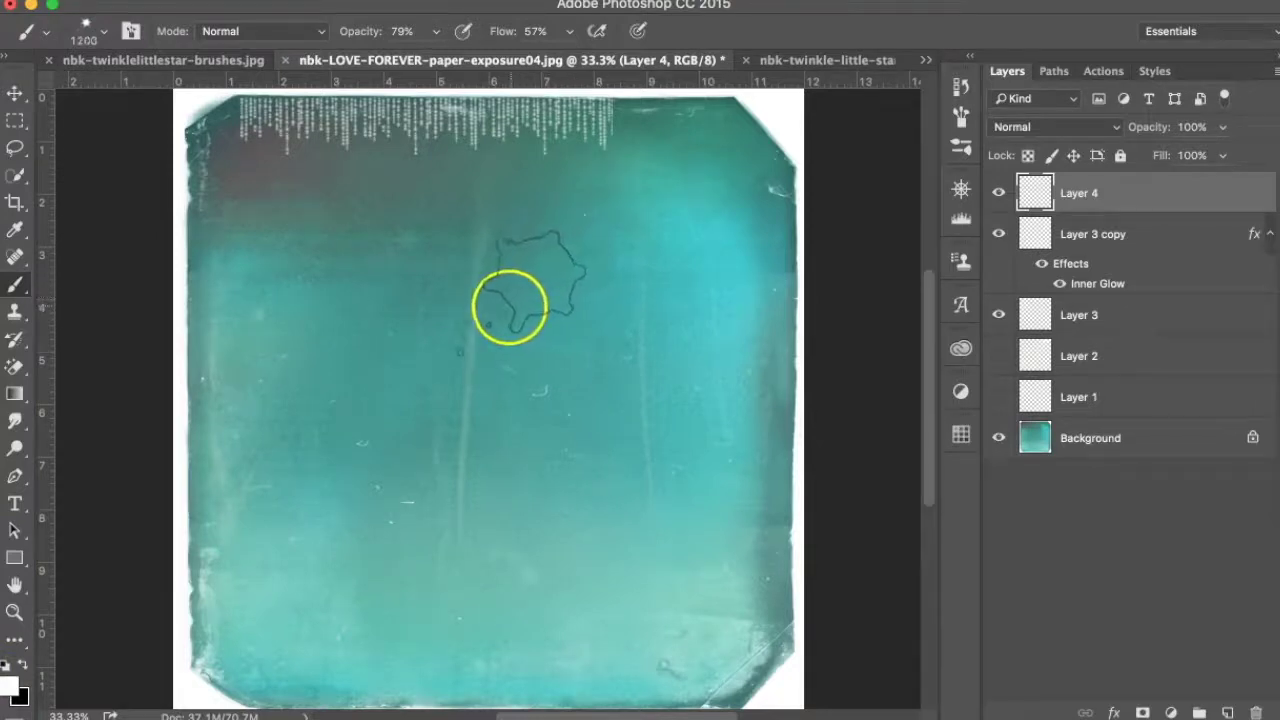
left_click(614, 206)
key("bracketright")
key("bracketright")
key("bracketright")
key("bracketright")
key("bracketright")
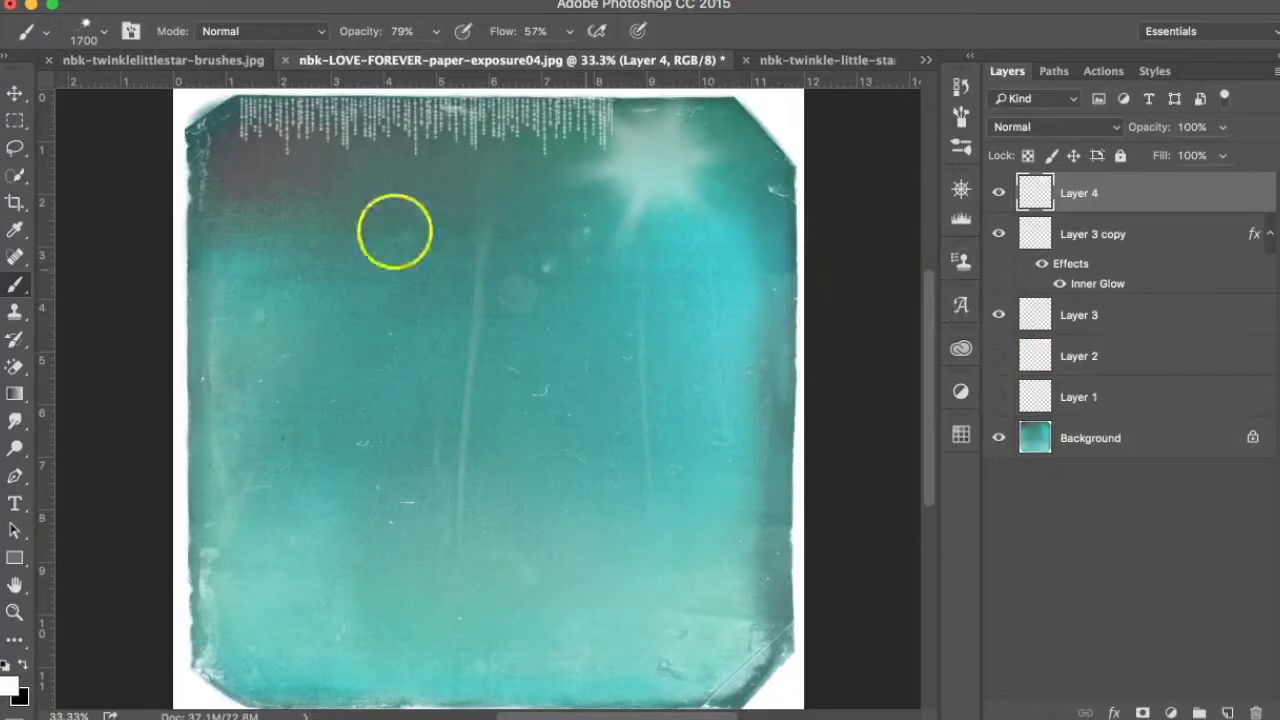
Choose the 1557 px bubble-spatter brush and stamp it several times near the paper's upper-left edge on Layer 4.
left_click(100, 36)
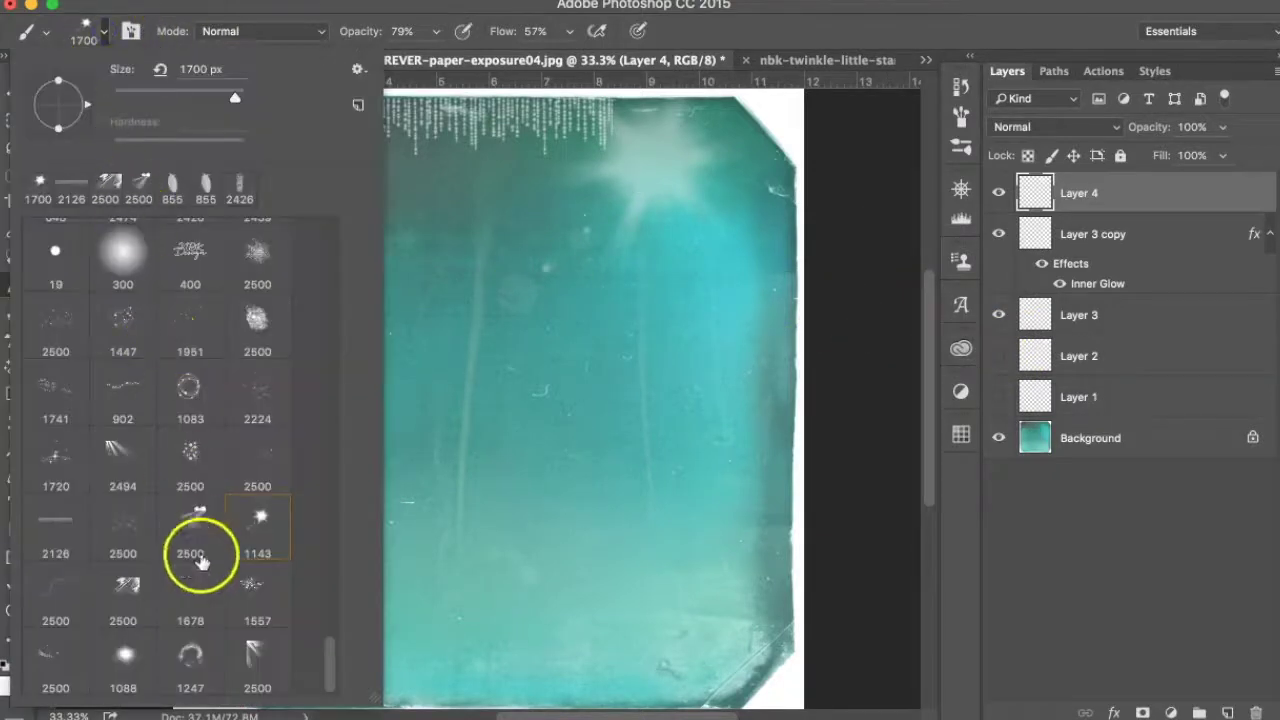
left_click(257, 592)
left_click(104, 34)
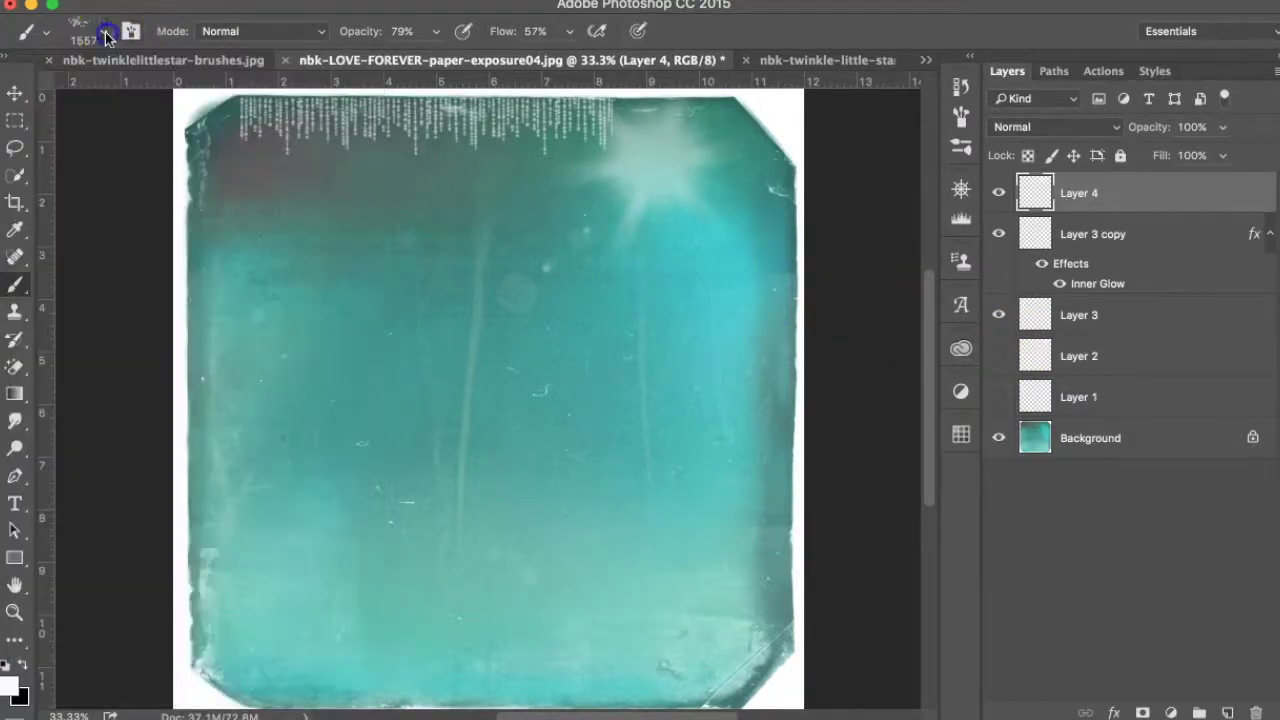
left_click_drag(386, 343, 341, 329)
left_click(329, 326)
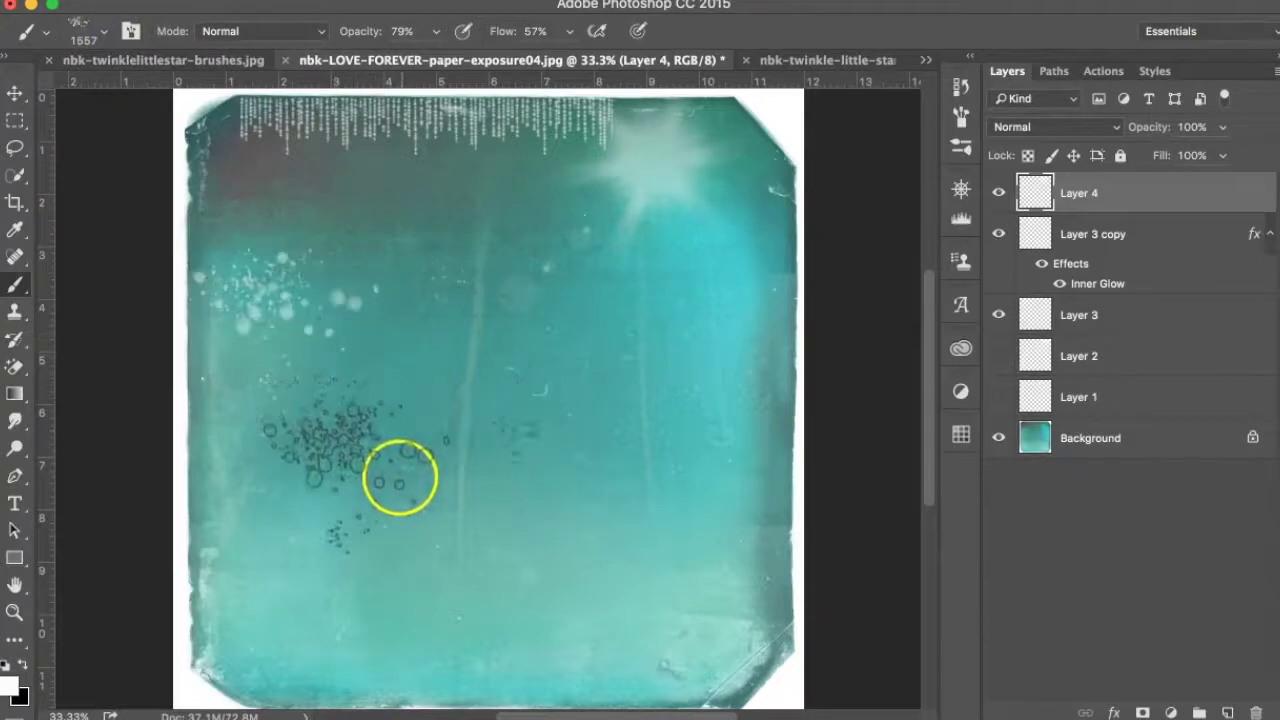
left_click(306, 369)
left_click(314, 280)
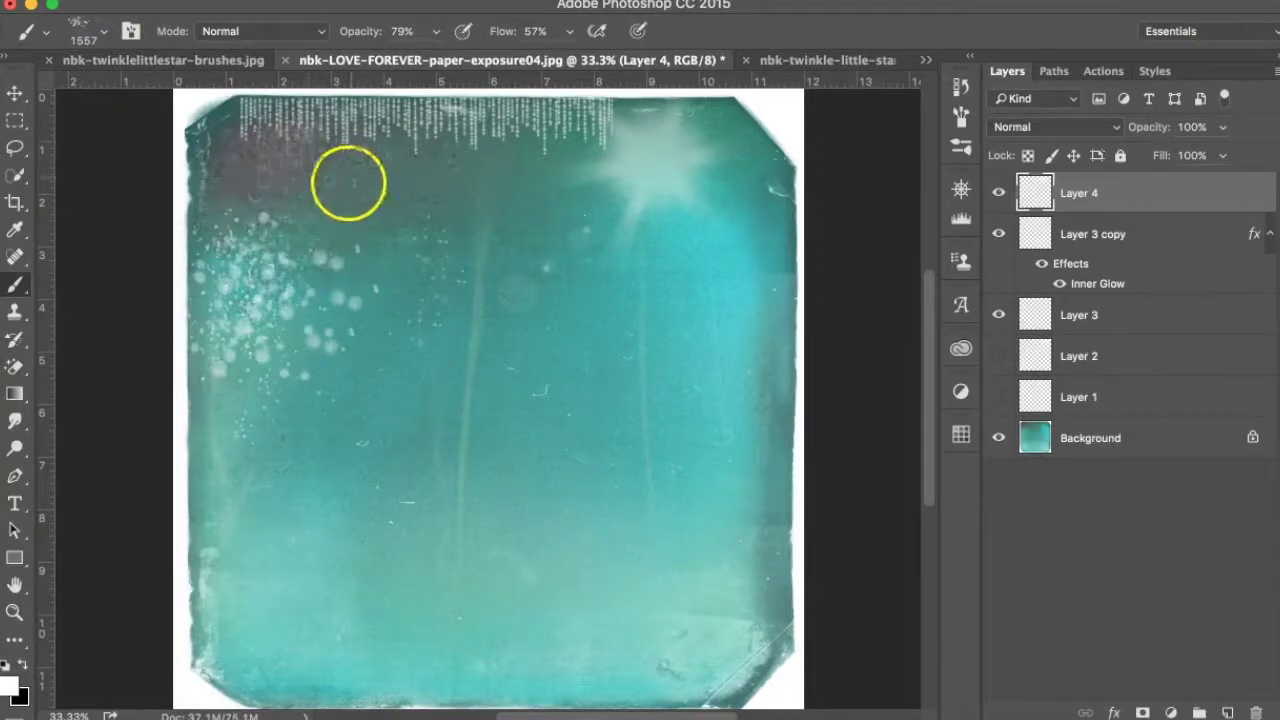
left_click(317, 257)
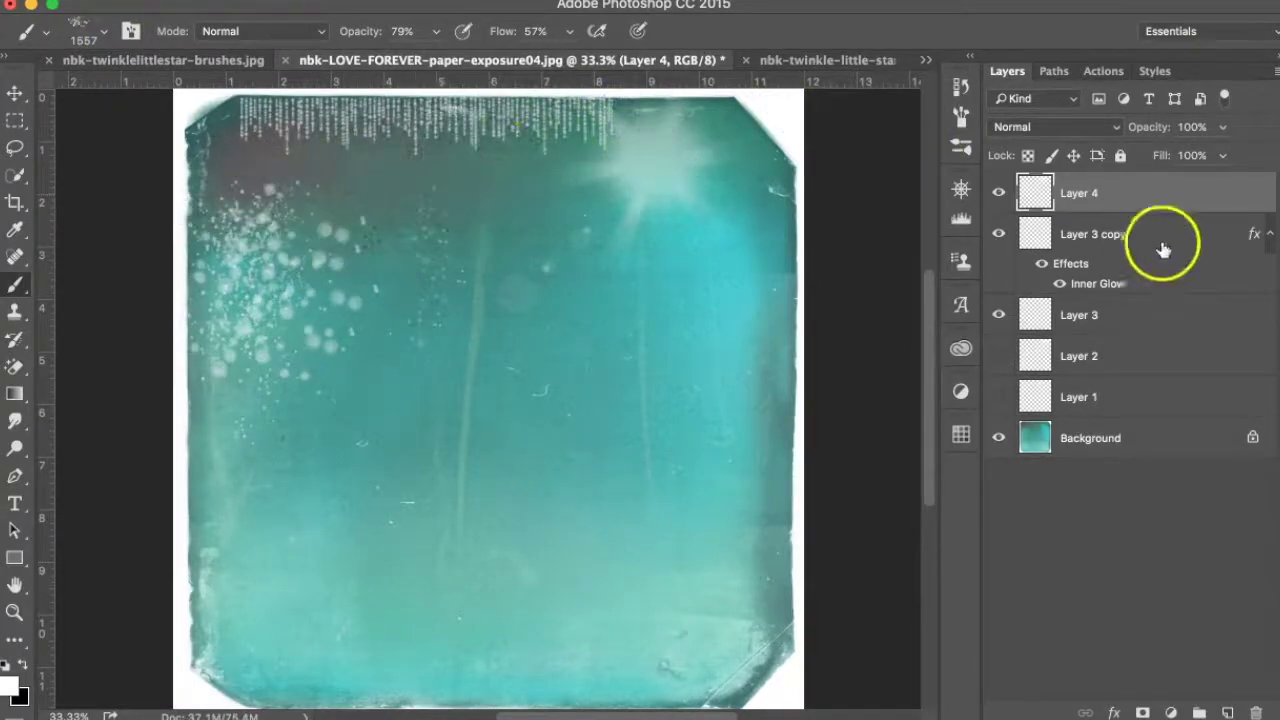